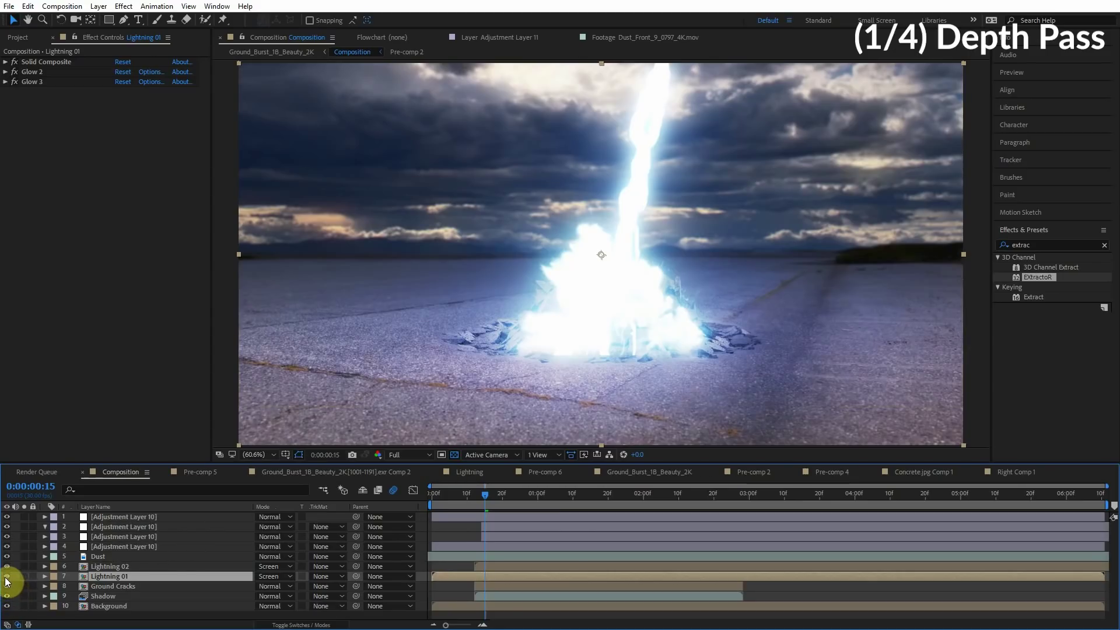
Move Lightning 01 below Ground Cracks and hide it so only the rock debris shows
scroll(540, 340, up, 3)
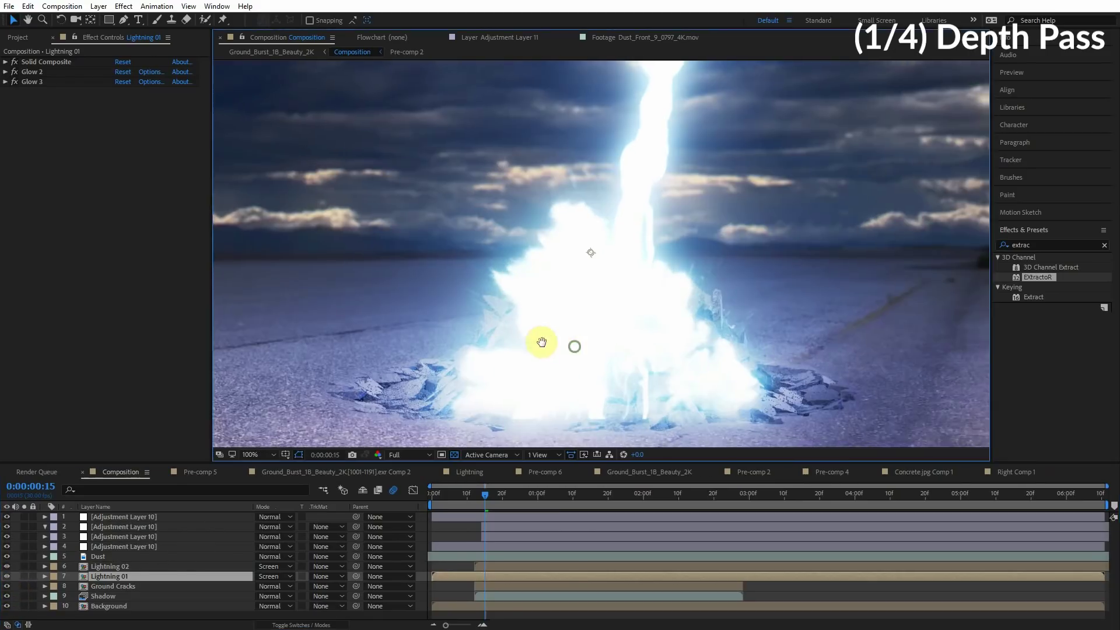
mouse_move(96, 575)
mouse_down()
mouse_move(103, 588)
mouse_move(102, 562)
mouse_up()
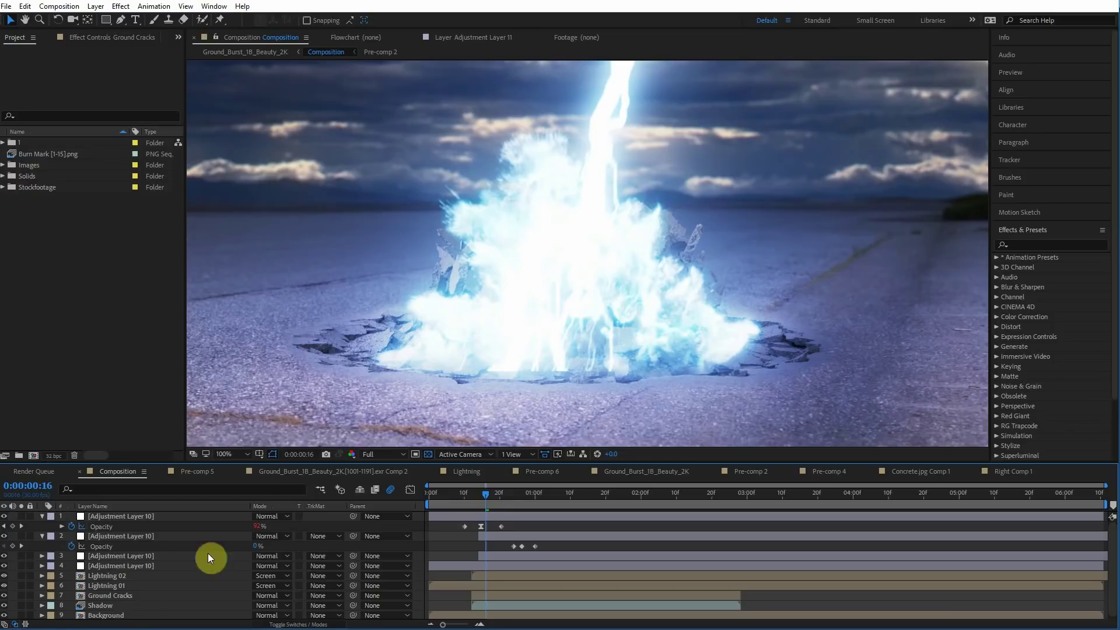
click(110, 585)
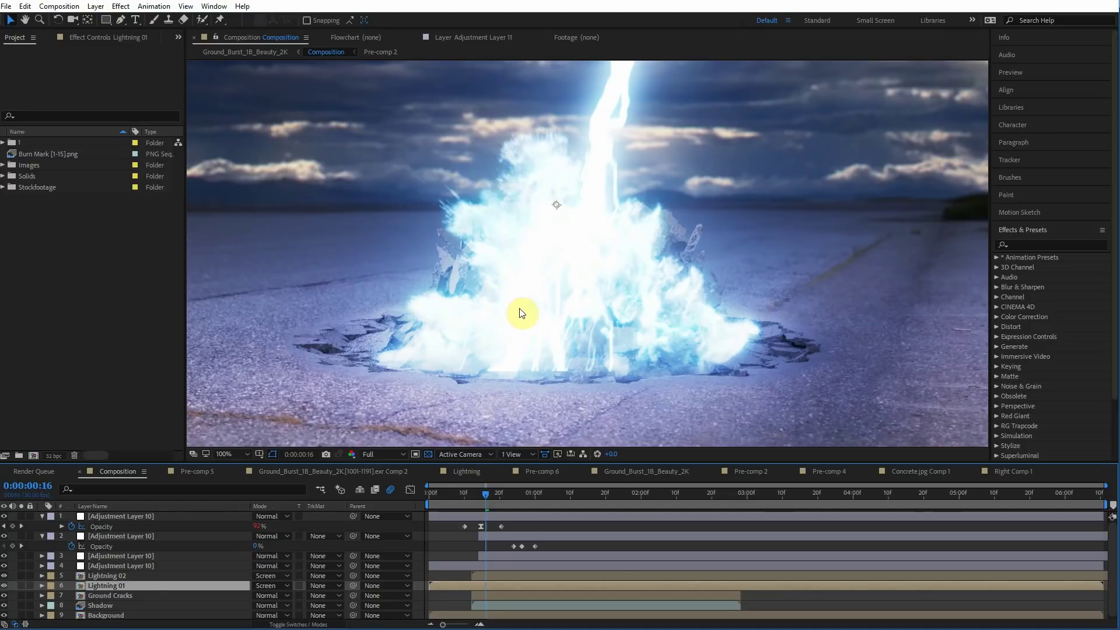
click(4, 585)
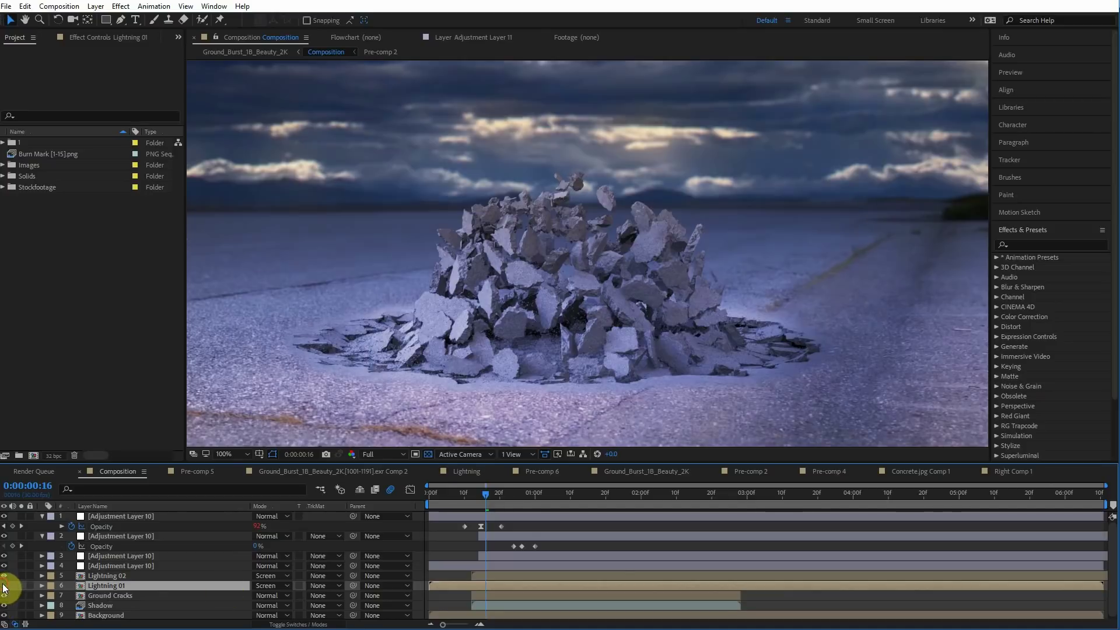
Open Pre-comp 2, show the Ground Burst rock shards, then return to the main Composition
double_click(8, 585)
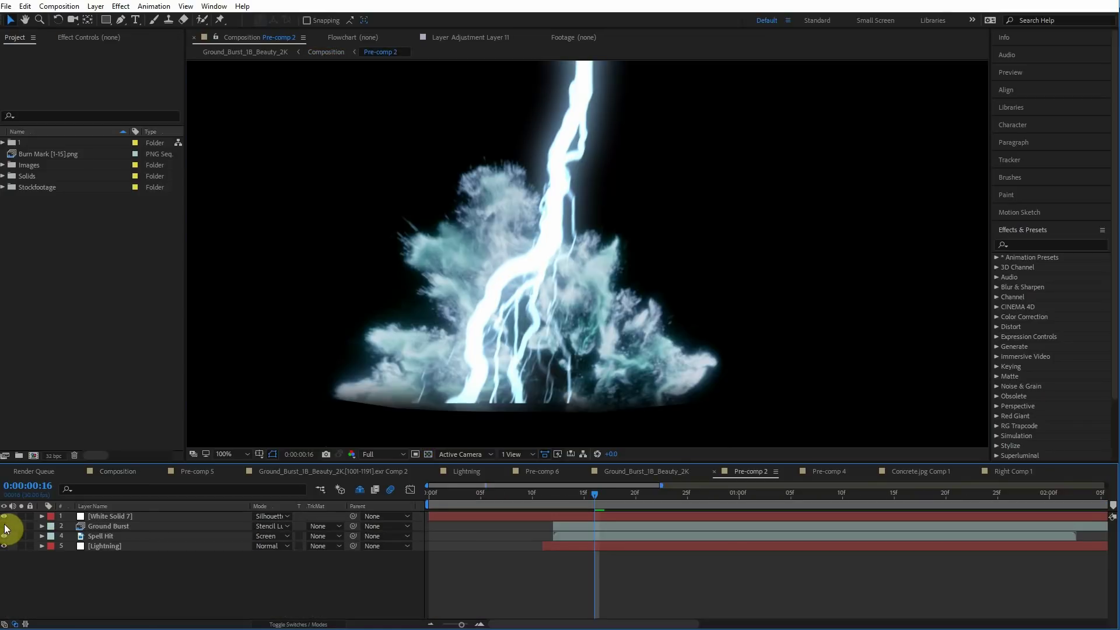
click(4, 525)
scroll(563, 278, up, 4)
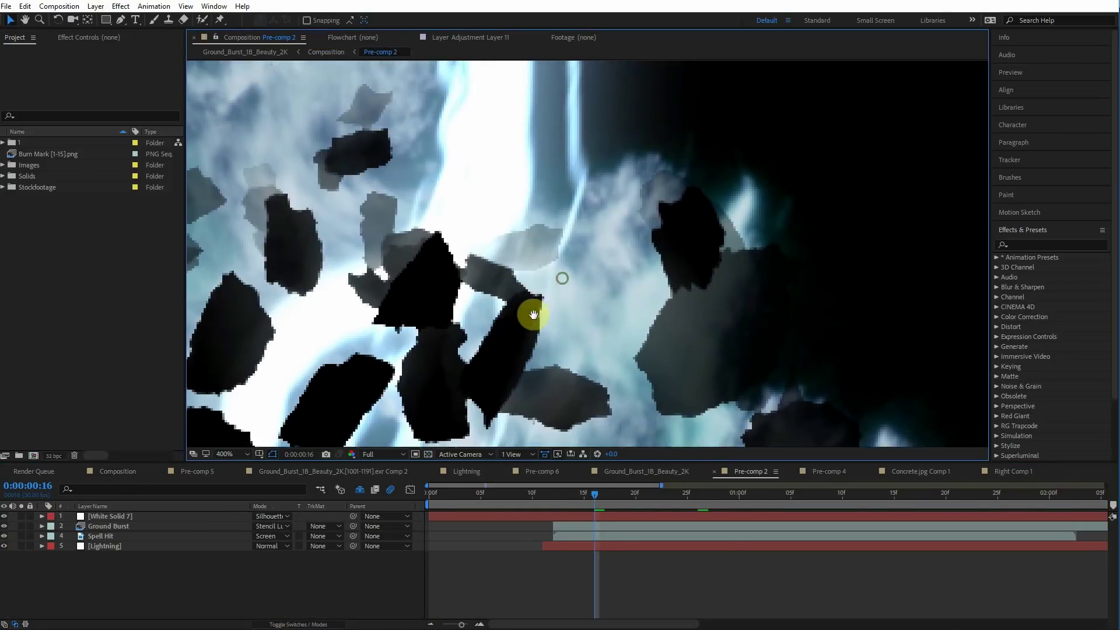
scroll(535, 279, down, 4)
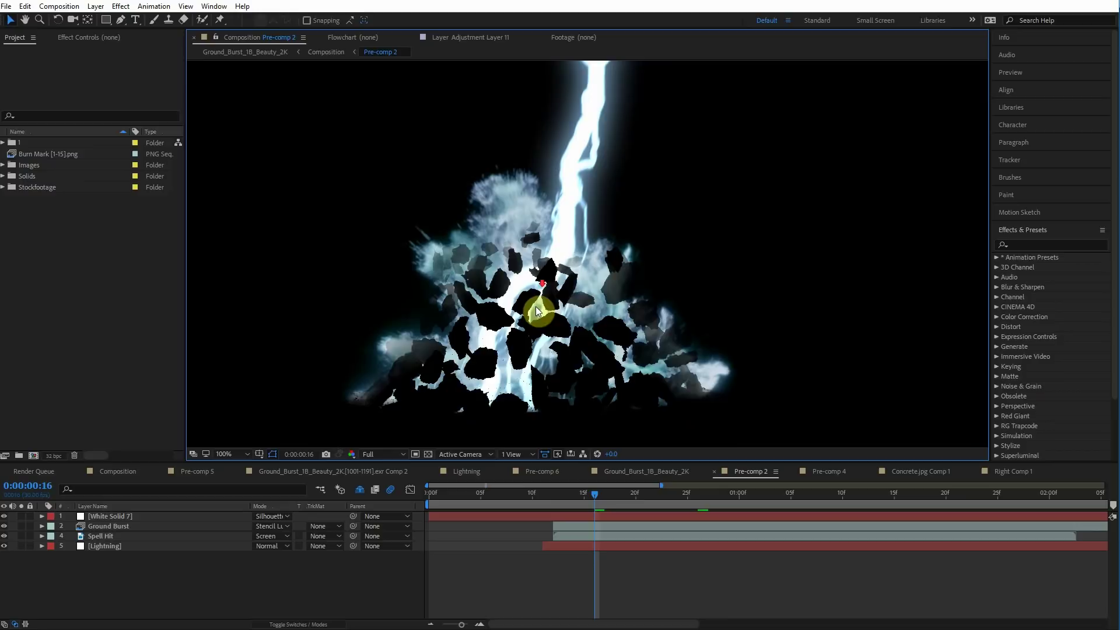
click(326, 52)
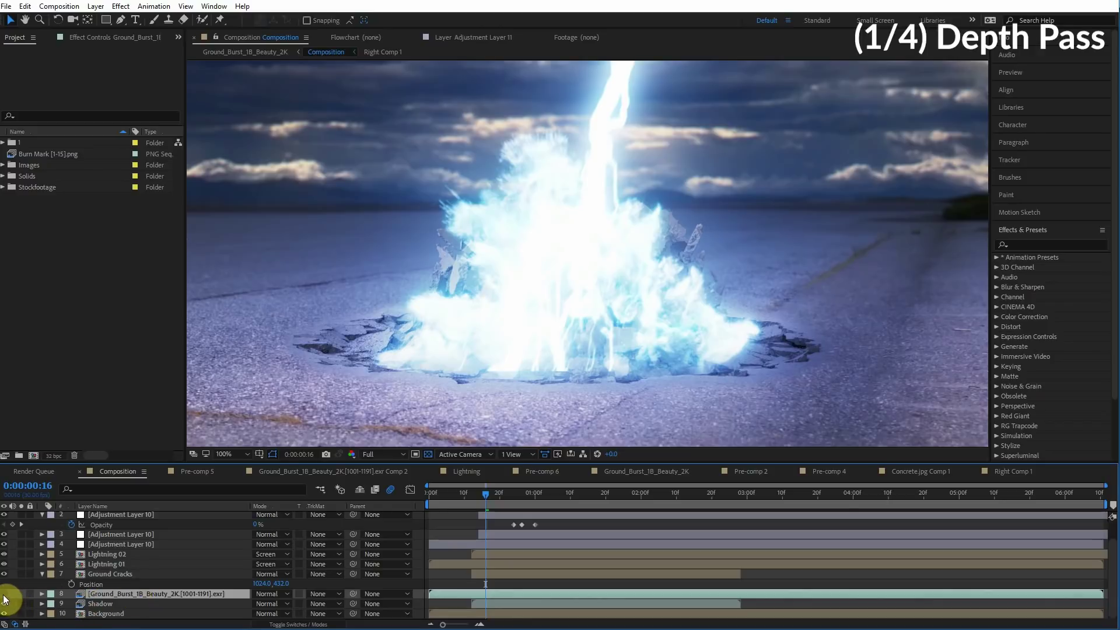
Paste the Ground_Burst_1B_Beauty_2K EXR above White Solid 7 in Pre-comp 2
double_click(105, 564)
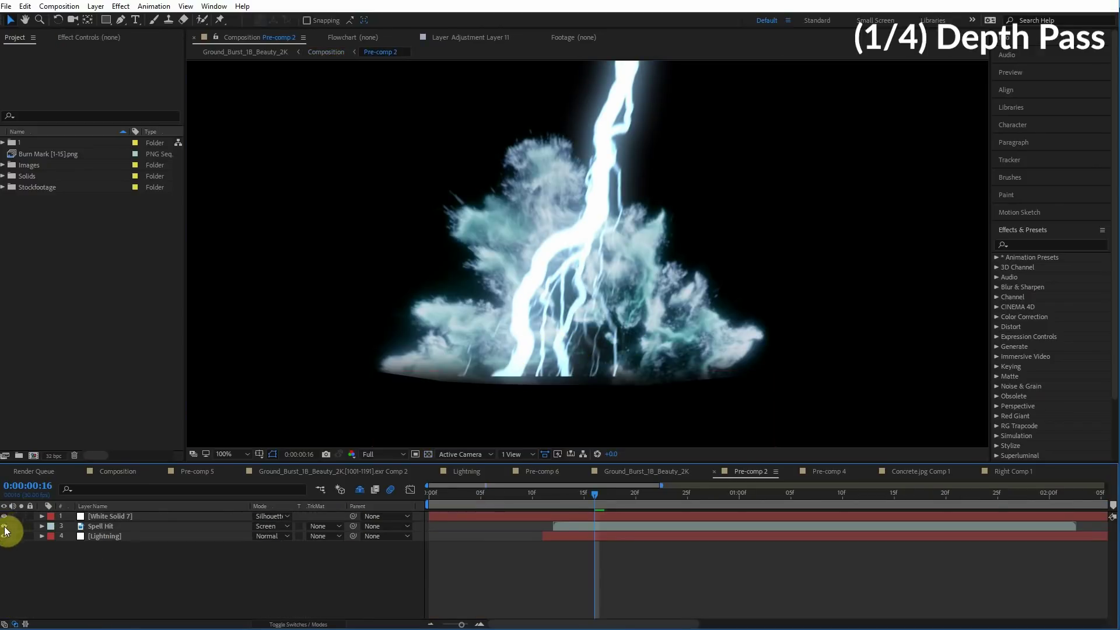
click(4, 526)
click(4, 526)
click(158, 526)
click(123, 516)
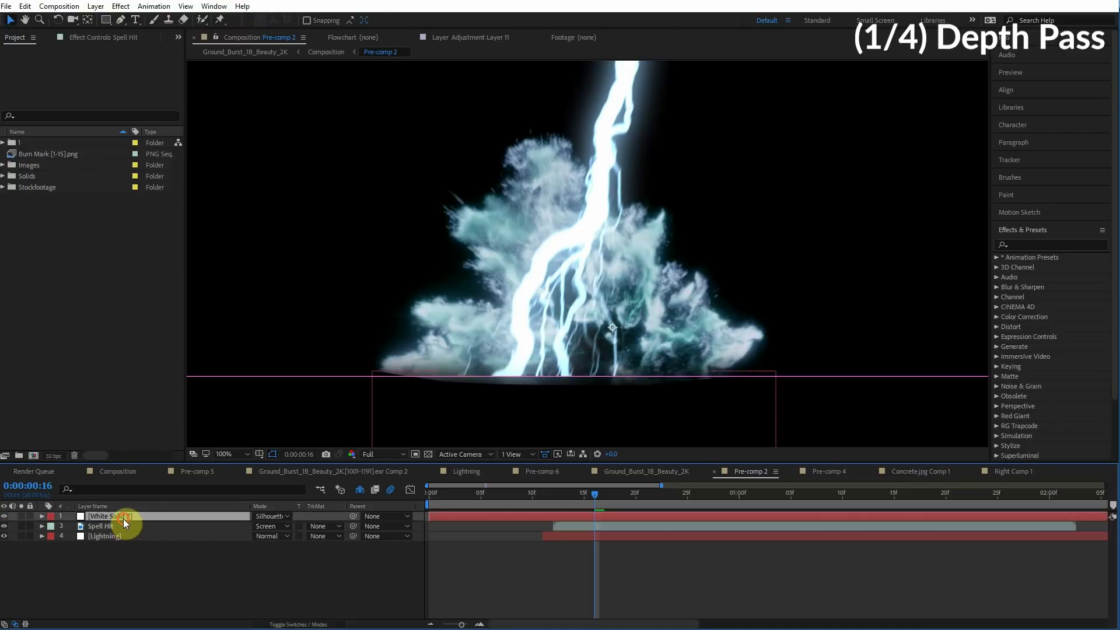
key(ctrl+v)
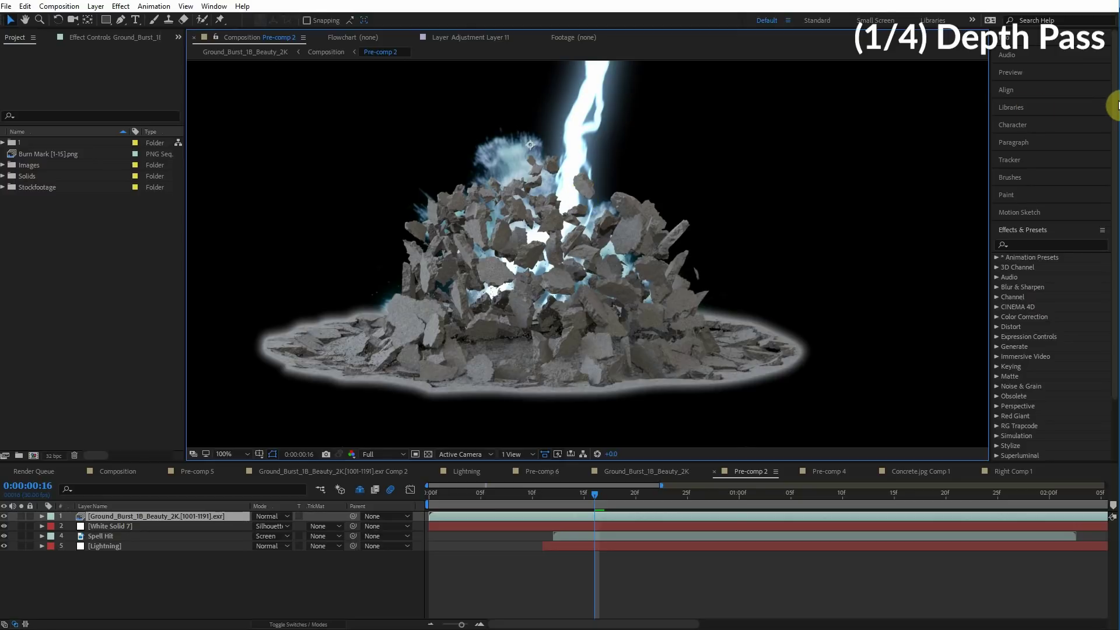
click(1068, 245)
Apply EXtractoR to Ground Burst, reading the depth layer's depth.Z into Red, Green and Blue
text(extra)
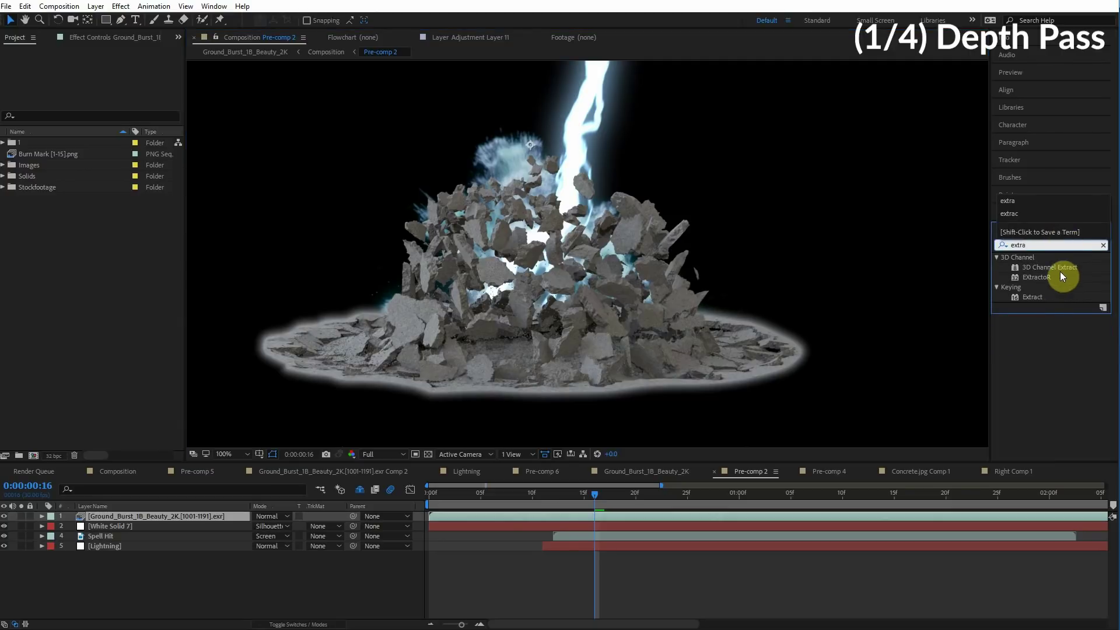
drag(1041, 276, 146, 513)
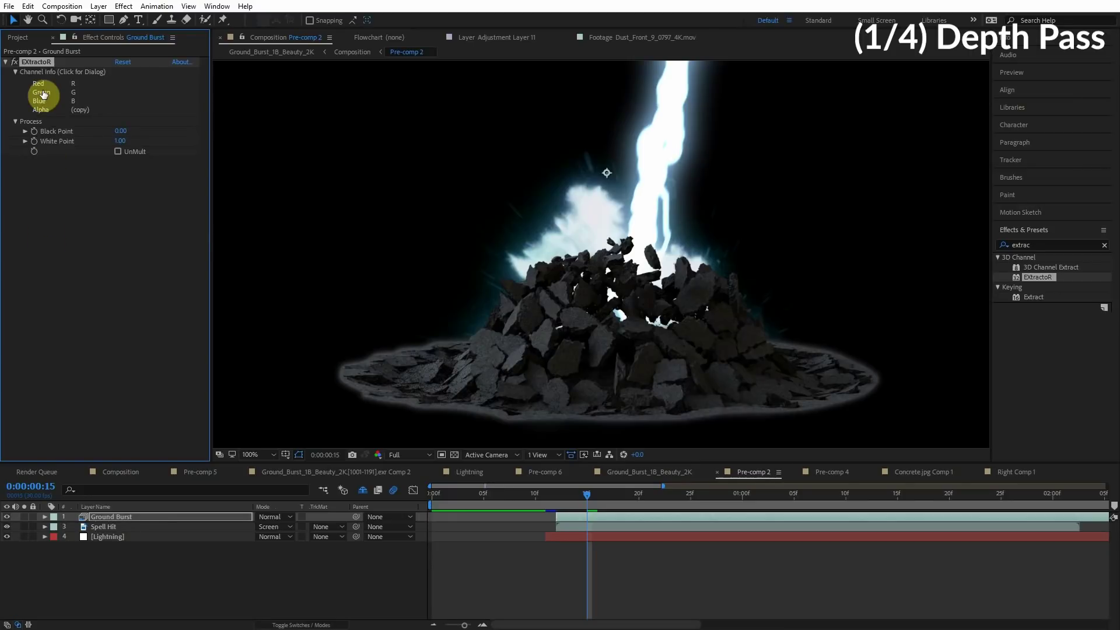
click(42, 99)
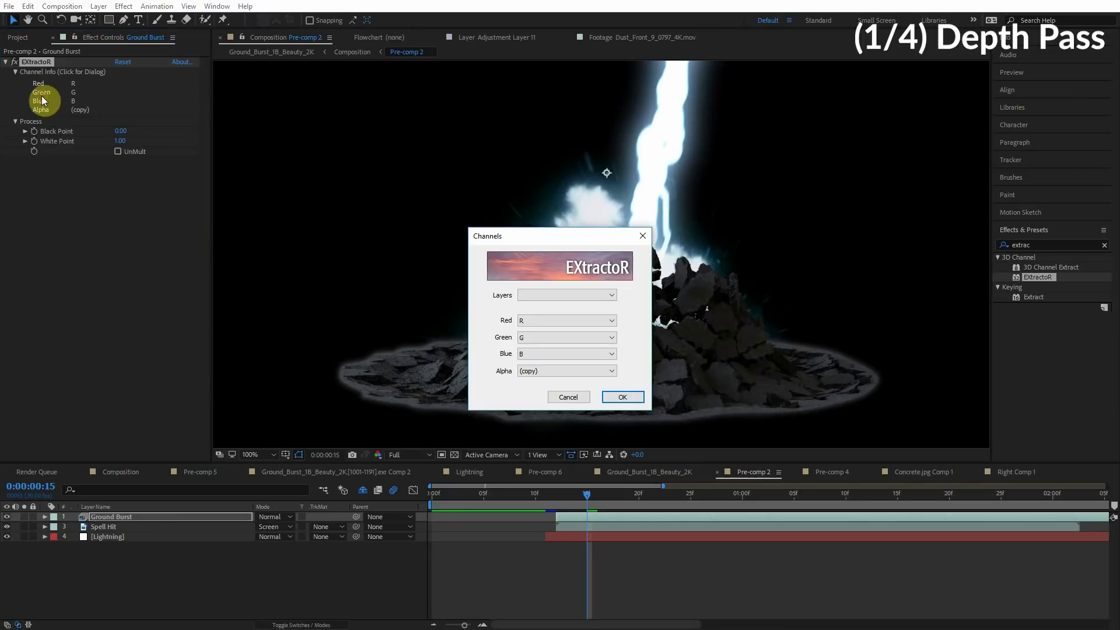
click(551, 295)
click(549, 313)
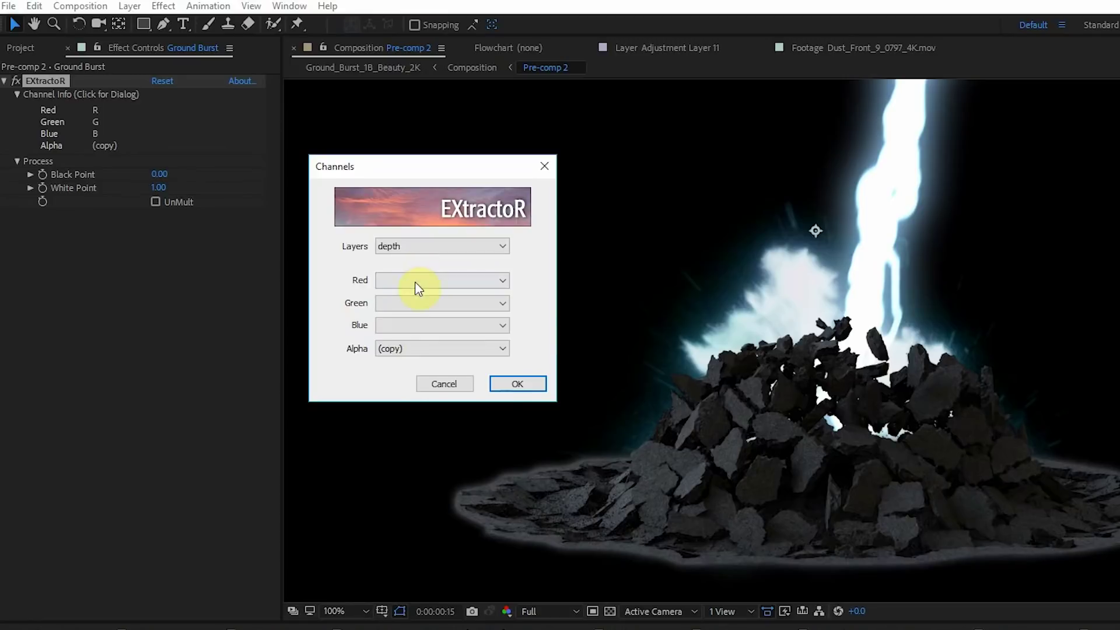
click(418, 281)
click(397, 375)
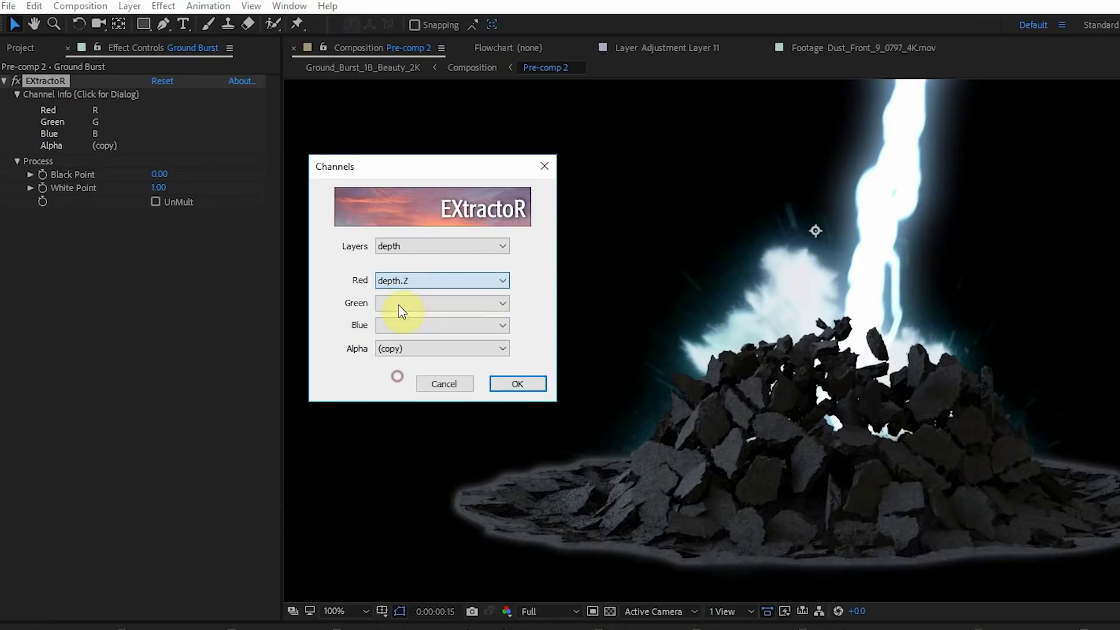
click(404, 302)
click(397, 399)
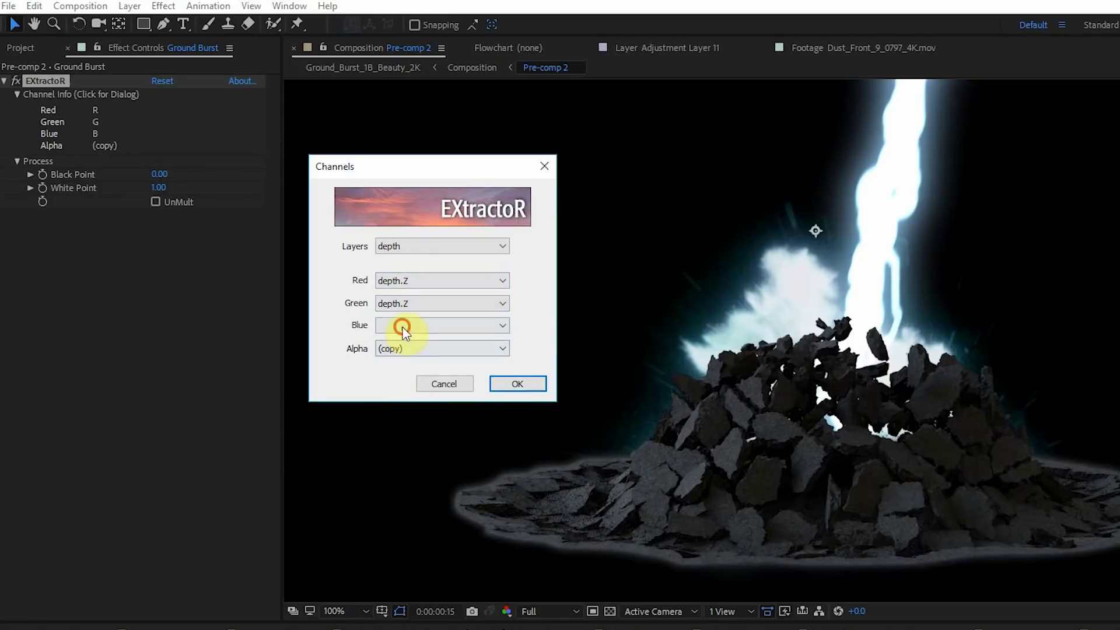
click(400, 325)
click(392, 421)
click(516, 383)
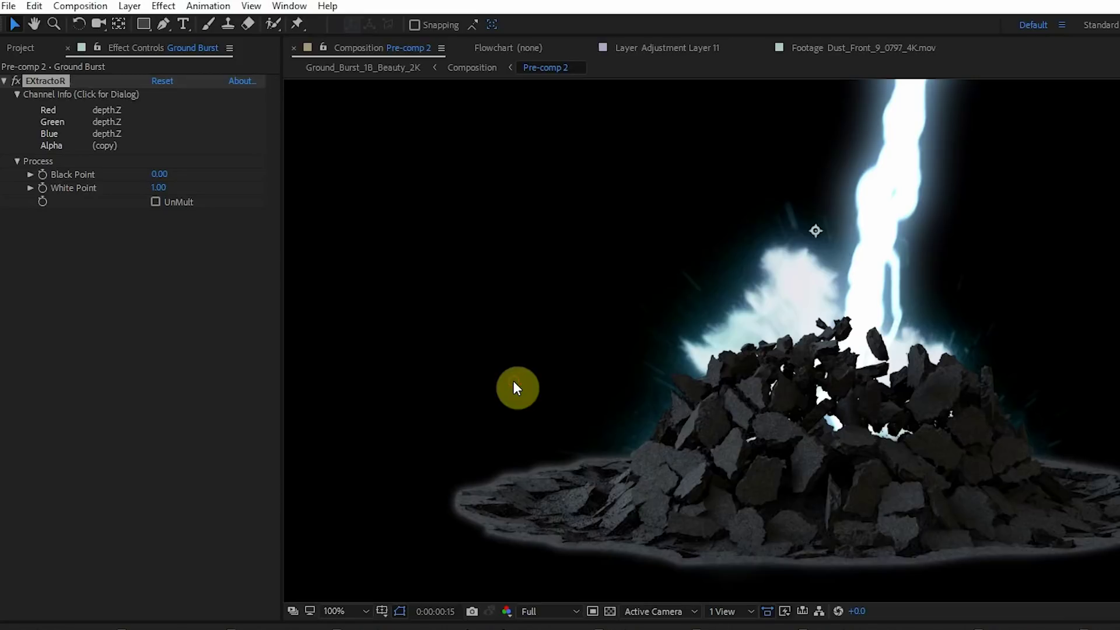
Set EXtractoR's Black Point to 2 and White Point to 20
drag(978, 420, 880, 372)
click(127, 182)
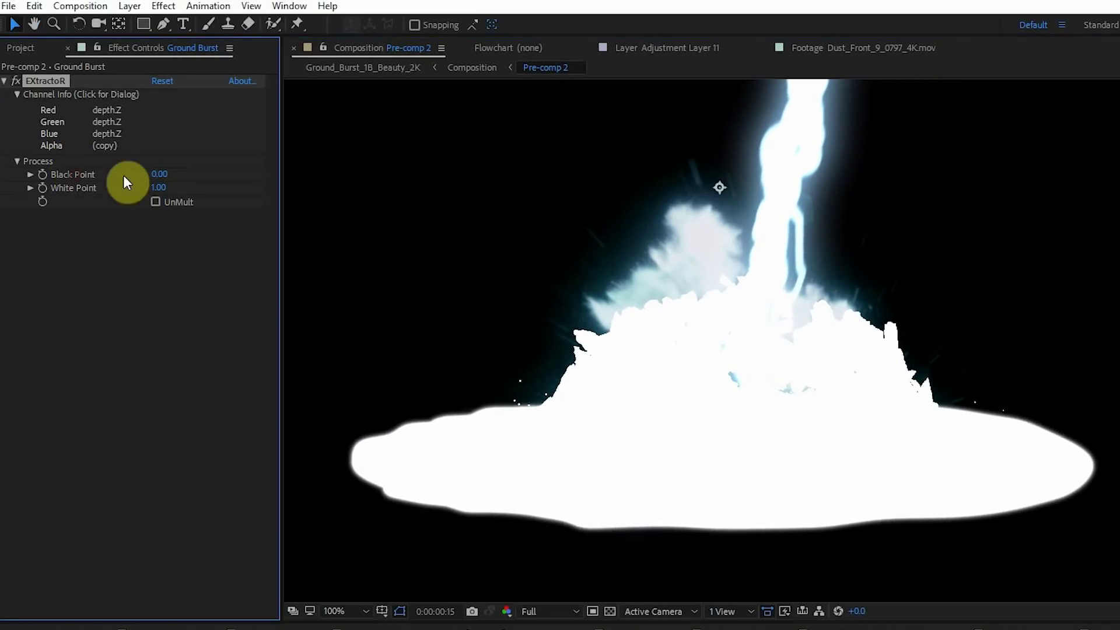
click(155, 175)
text(2)
key(Tab)
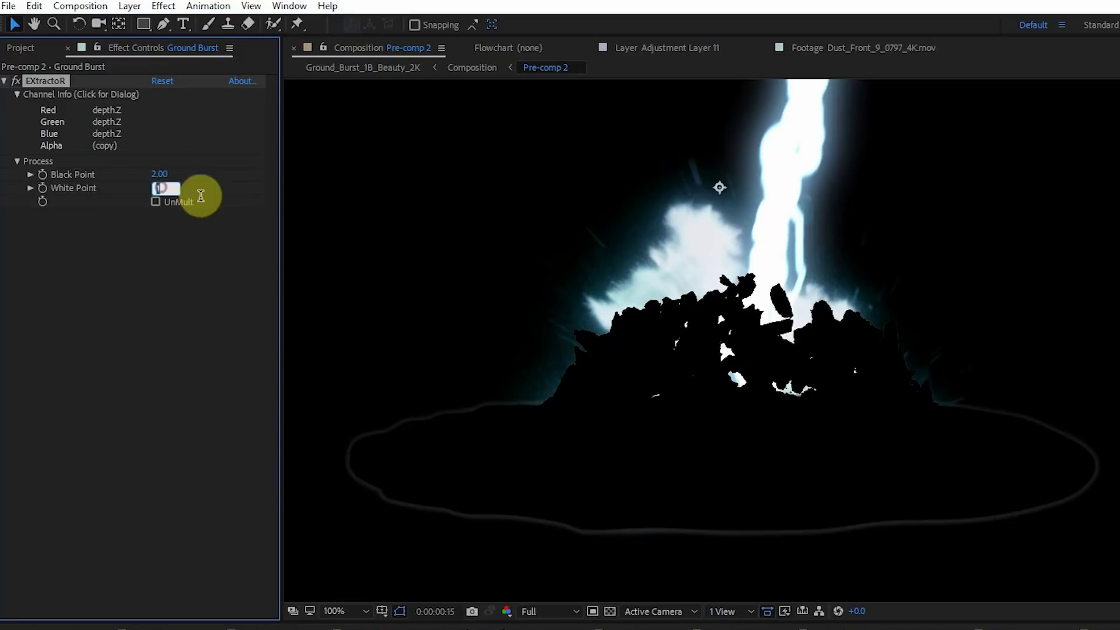
text(20)
key(Return)
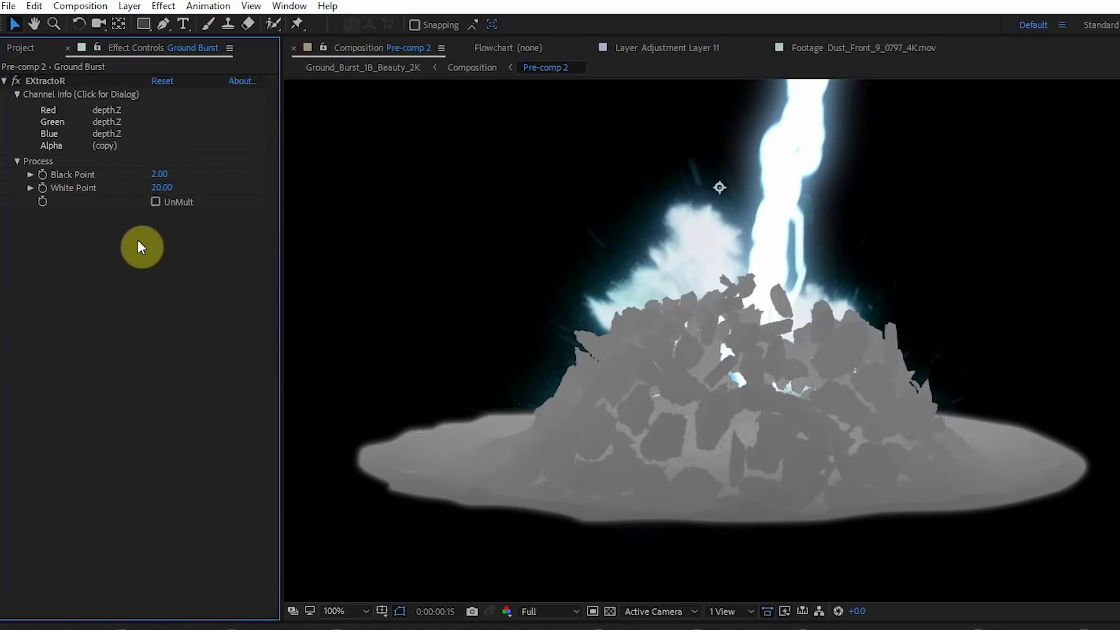
drag(530, 403, 610, 400)
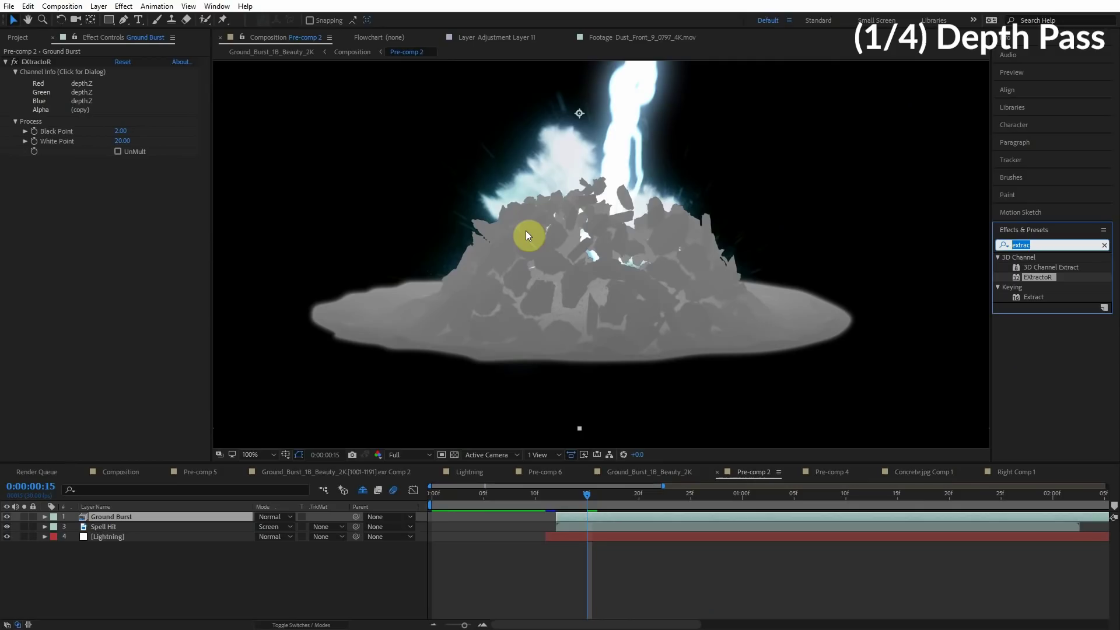
Add Levels to Ground Burst and stretch its input range for more contrast
text(levels)
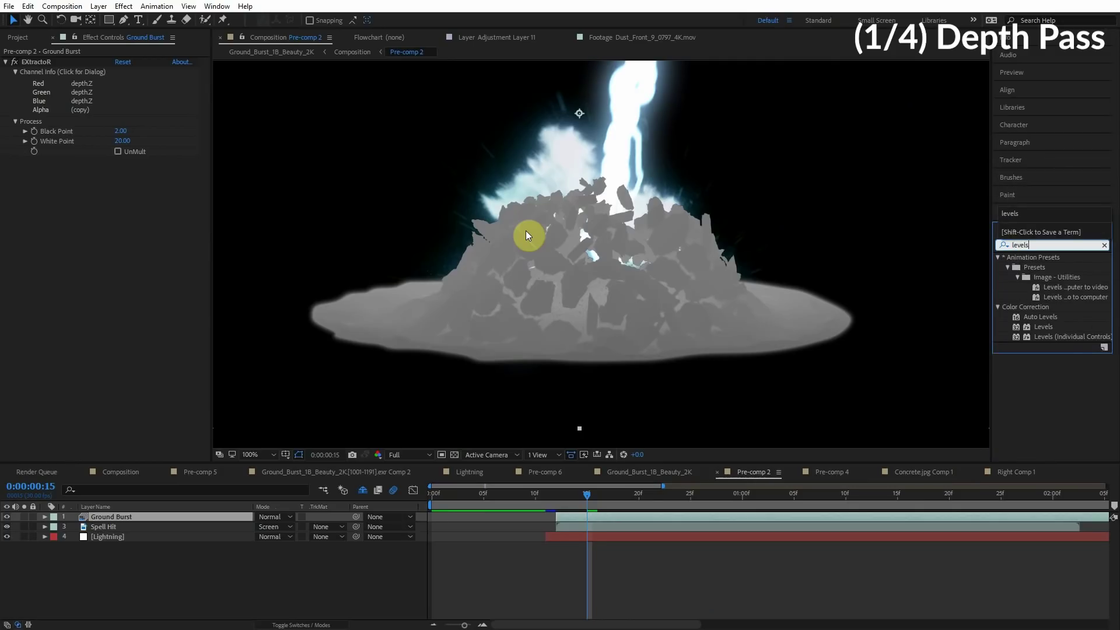
drag(1043, 327, 126, 202)
drag(182, 227, 121, 227)
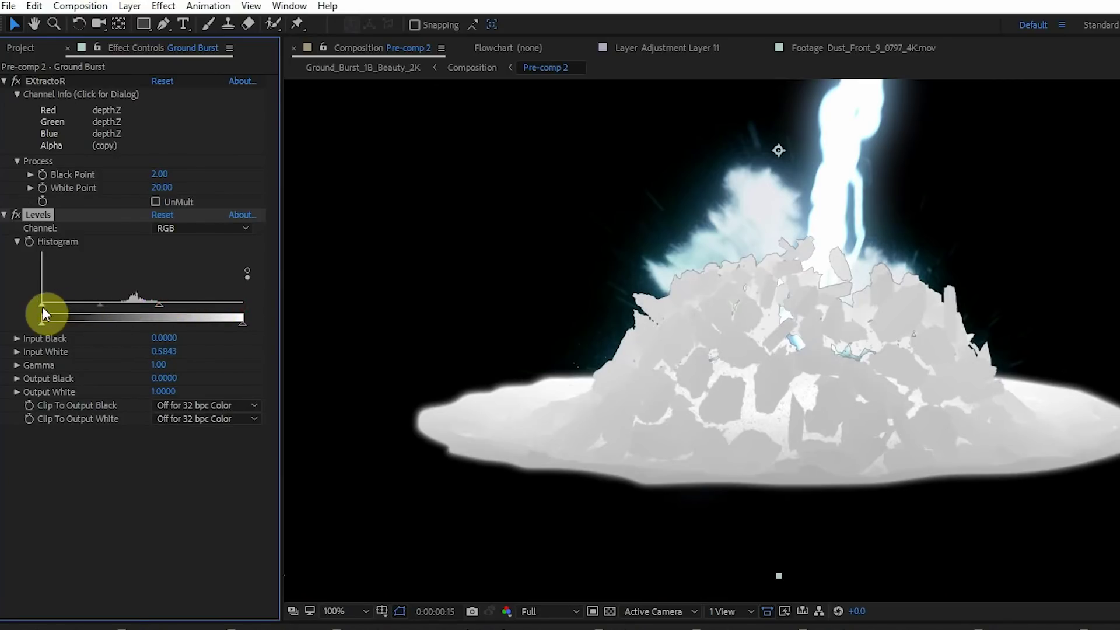
drag(42, 307, 132, 306)
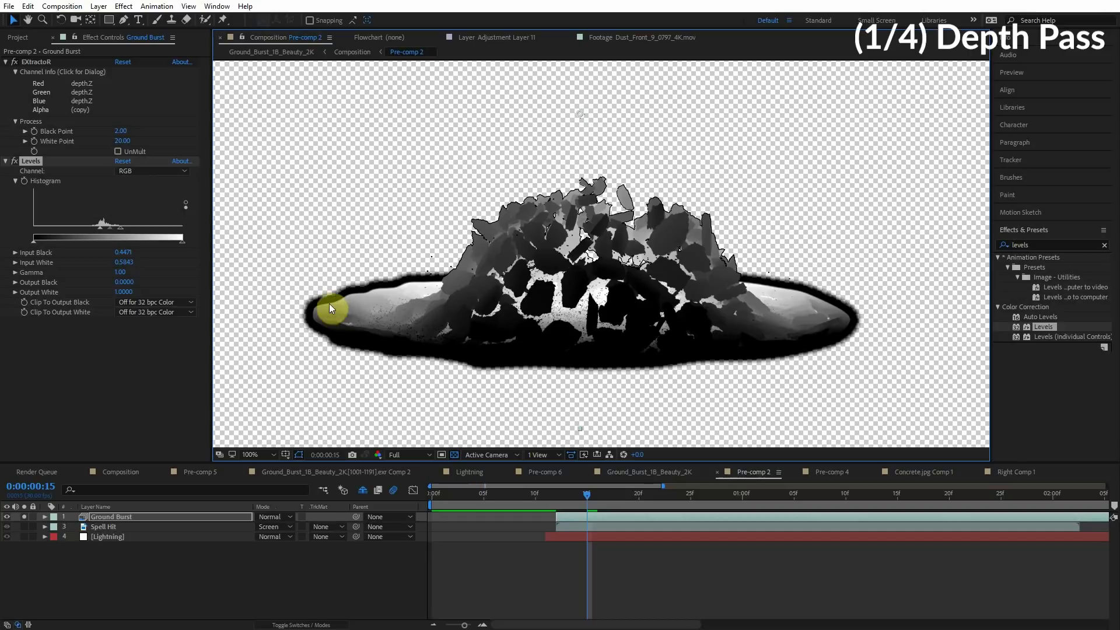
Add Solid Composite, enable UnMult, and tighten Levels to Input Black 0.47, Input White 0.51
click(1060, 245)
text(solid)
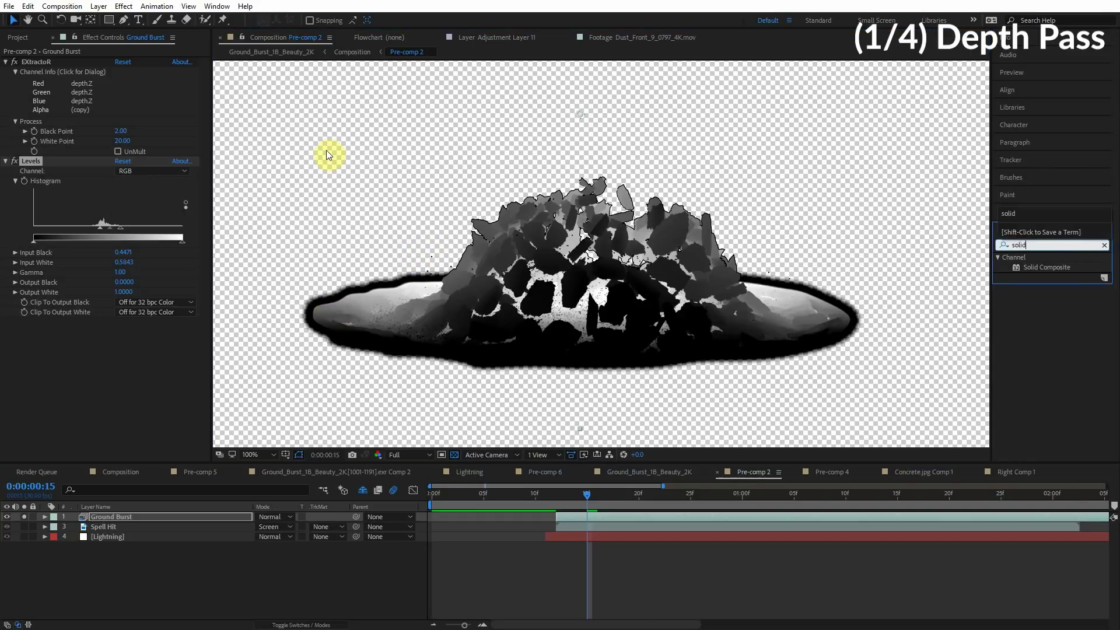
drag(1047, 267, 53, 148)
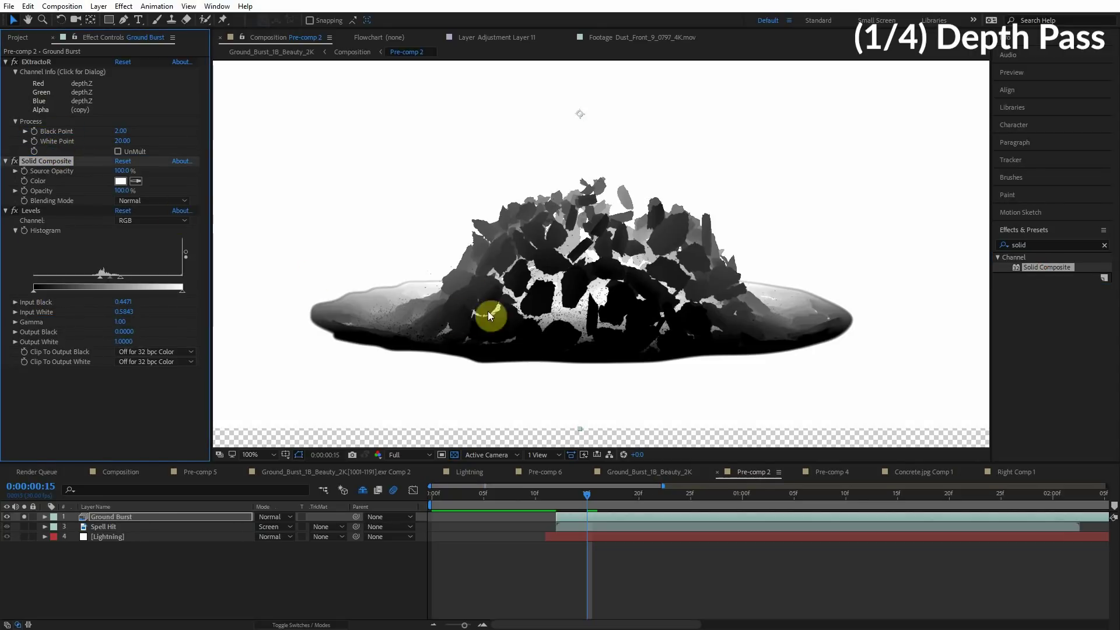
click(117, 151)
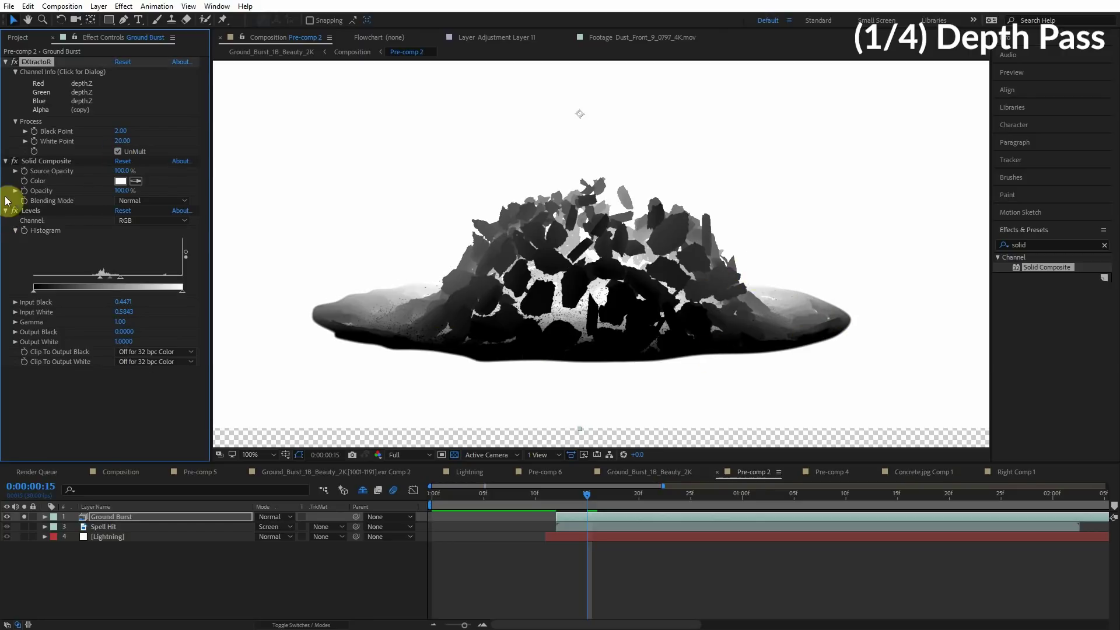
click(9, 213)
drag(100, 276, 111, 283)
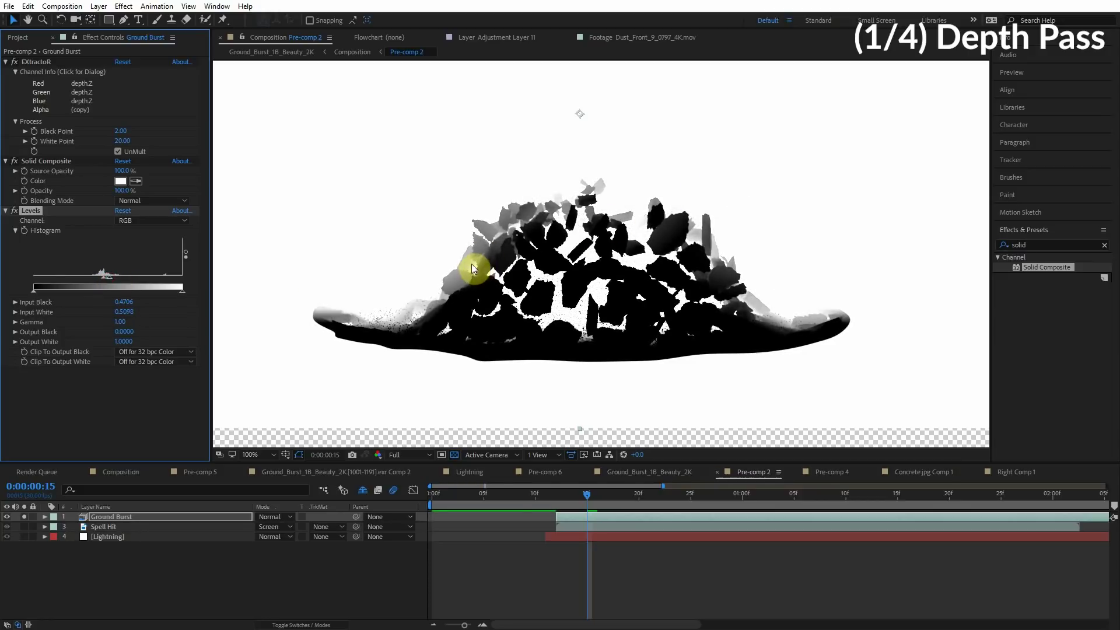
Add and adjust Exposure on Ground Burst, then set the layer's mode to Stencil Luma
key(ctrl+5)
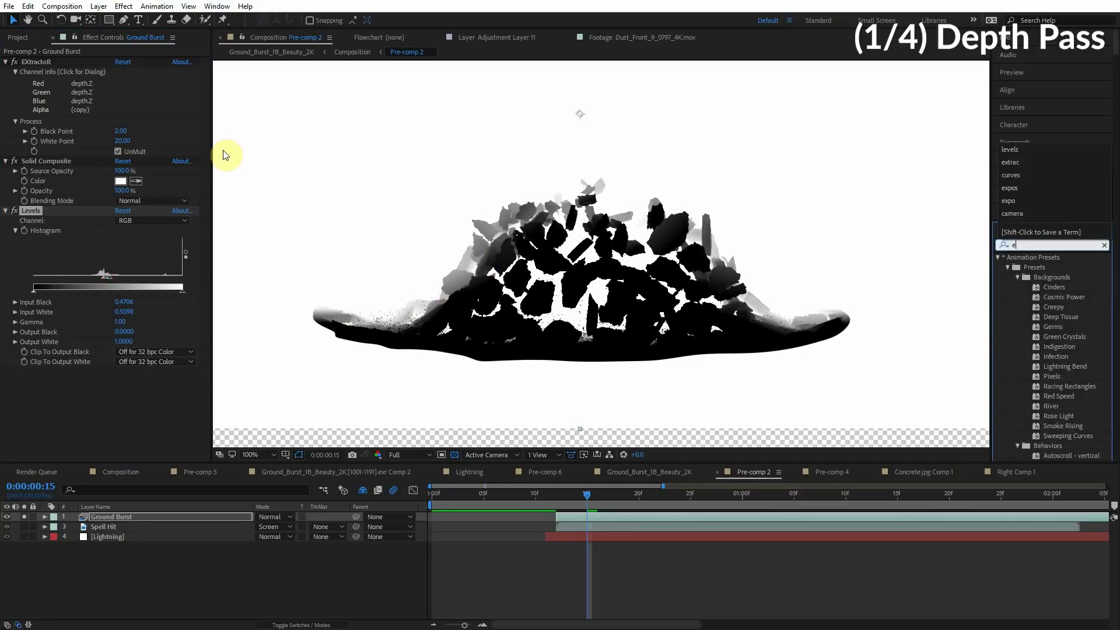
text(expor)
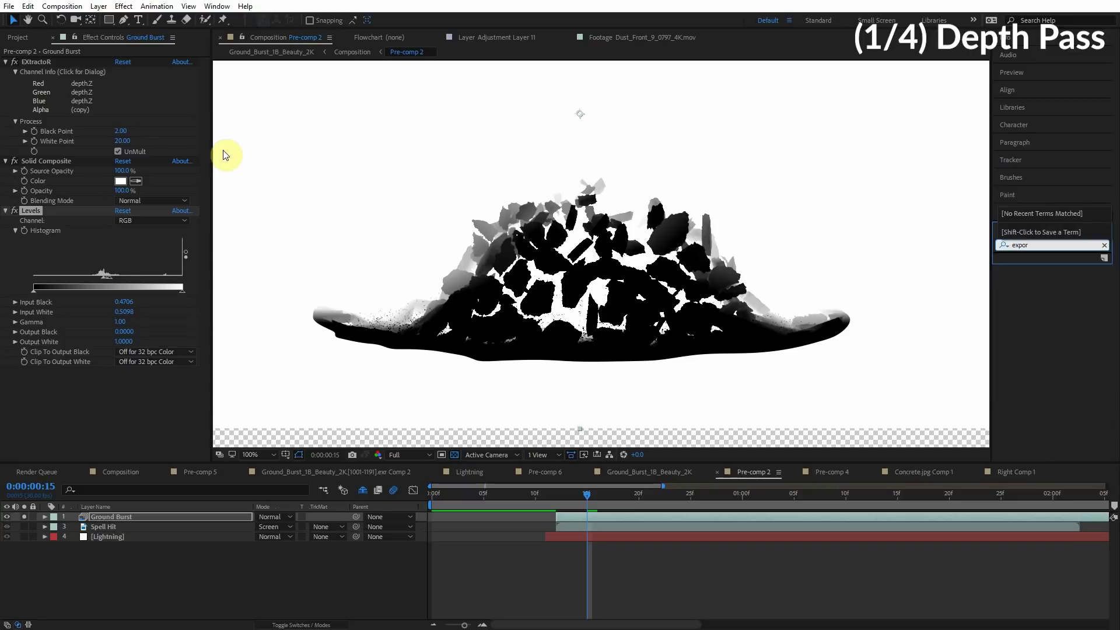
key(BackSpace)
text(s)
drag(1028, 377, 62, 207)
mouse_move(121, 234)
mouse_down()
mouse_move(132, 234)
mouse_move(110, 237)
mouse_move(130, 243)
mouse_up()
ctrl+click(5, 205)
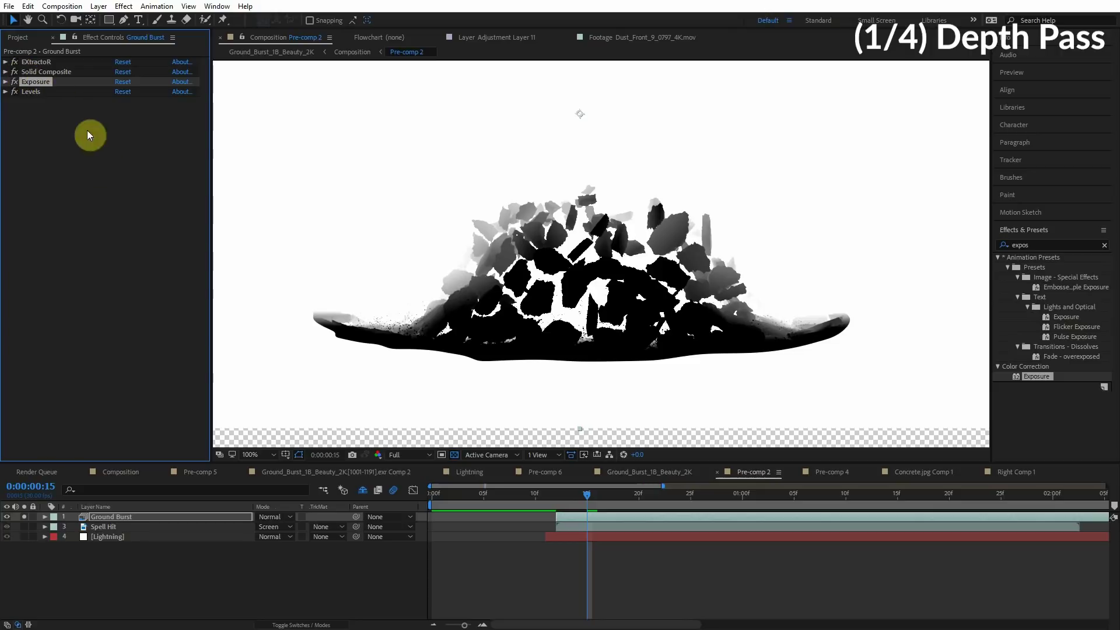
click(274, 517)
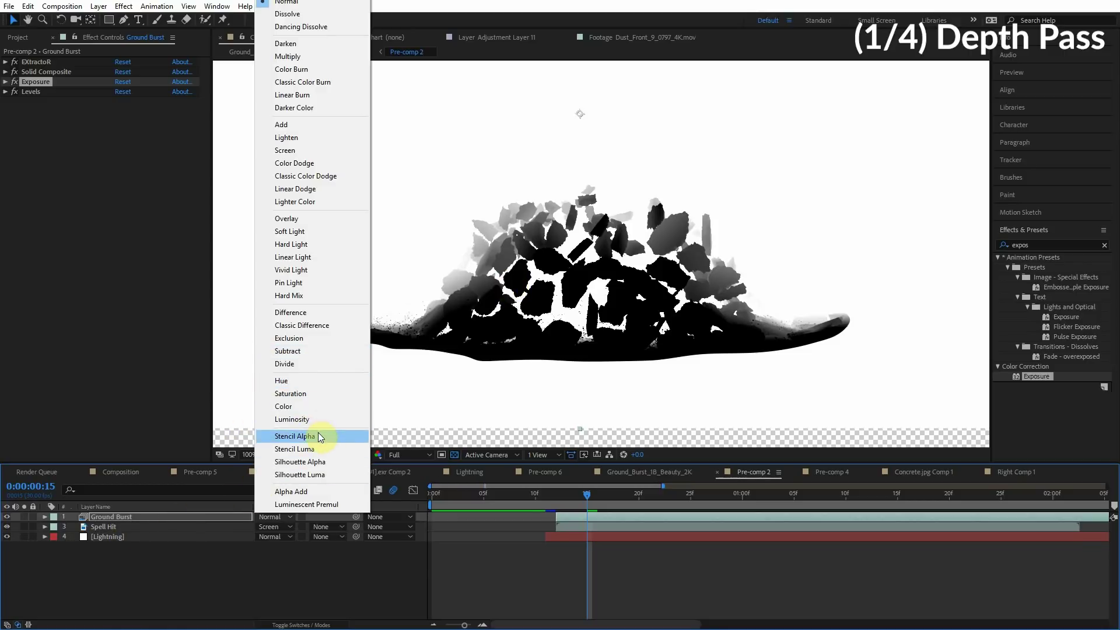
click(317, 448)
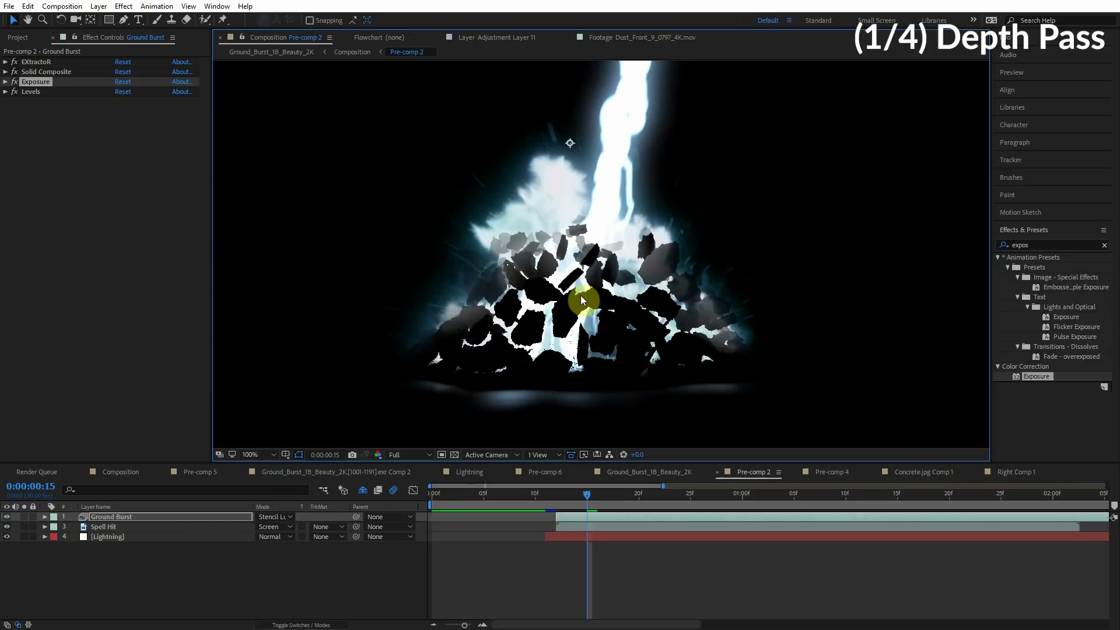
Create a new white solid layer to mask the ground
key(ctrl+y)
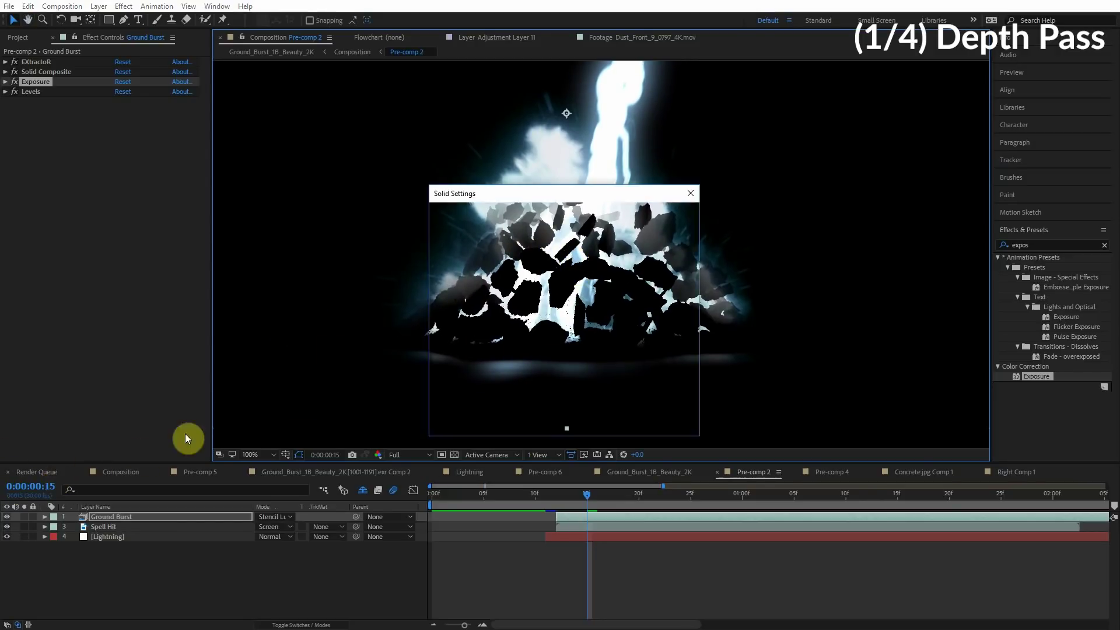
click(596, 424)
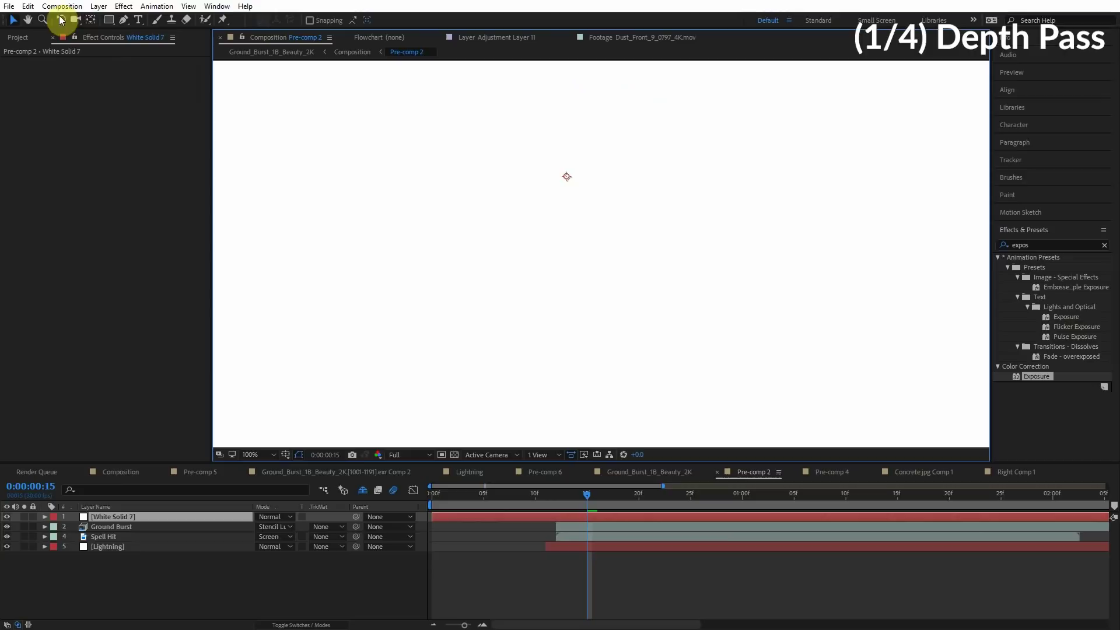
click(125, 21)
Set the masked white solid to Silhouette Alpha, then return to the main Composition
click(7, 517)
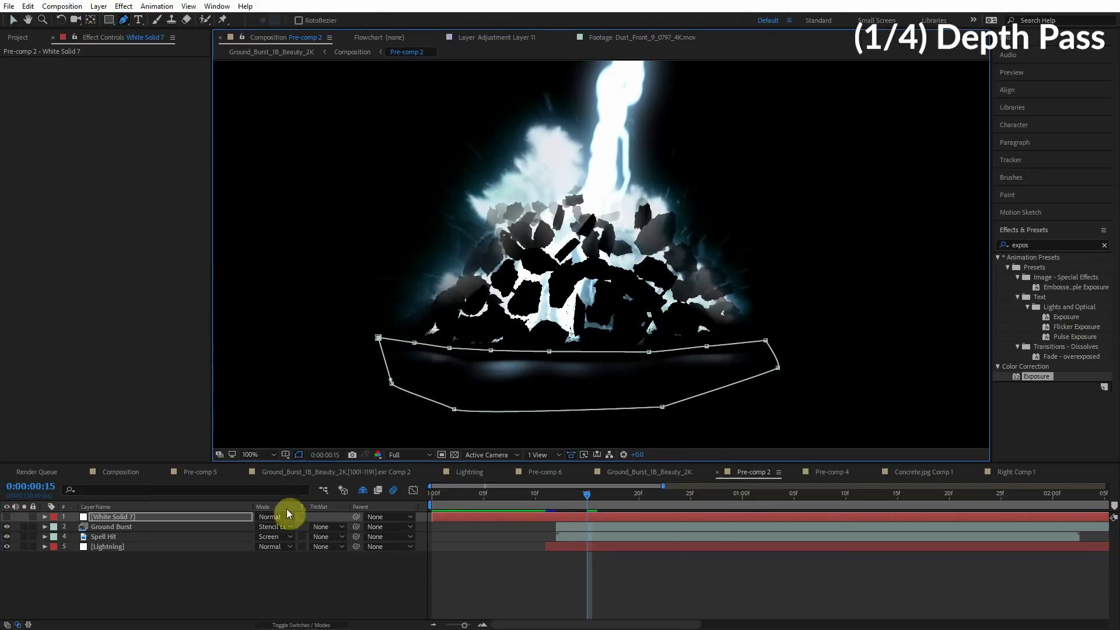
click(286, 517)
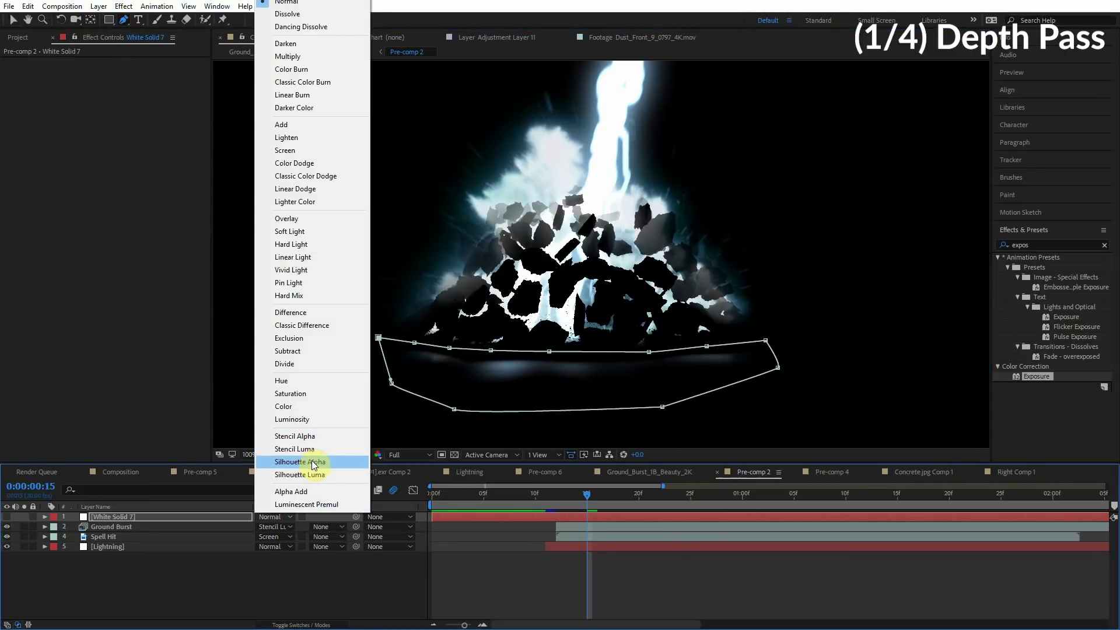
click(314, 463)
click(7, 517)
click(286, 516)
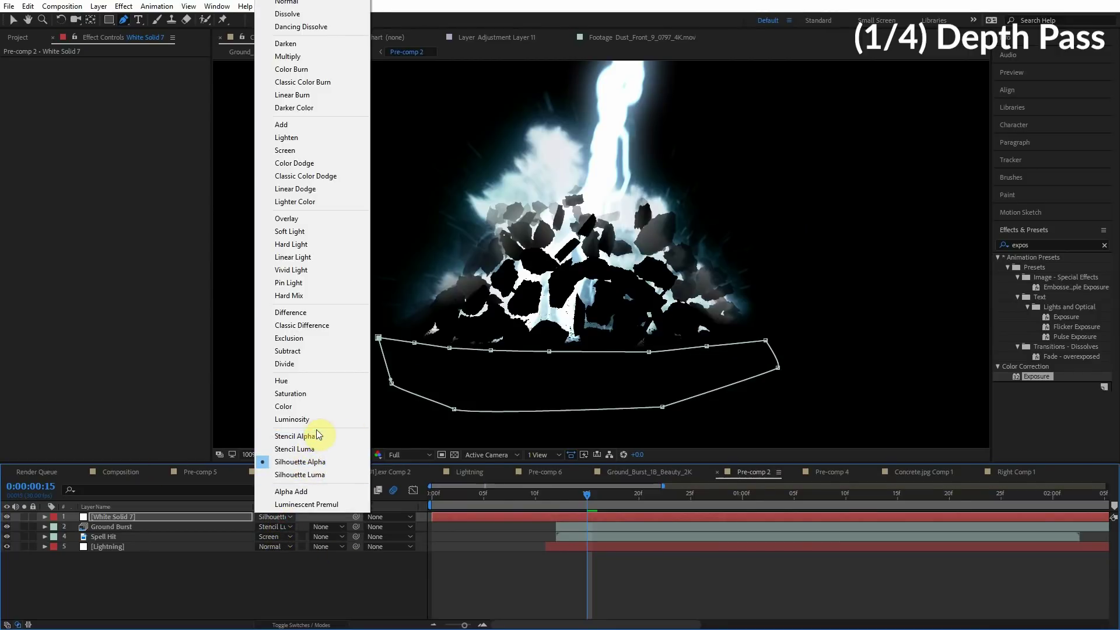
click(20, 482)
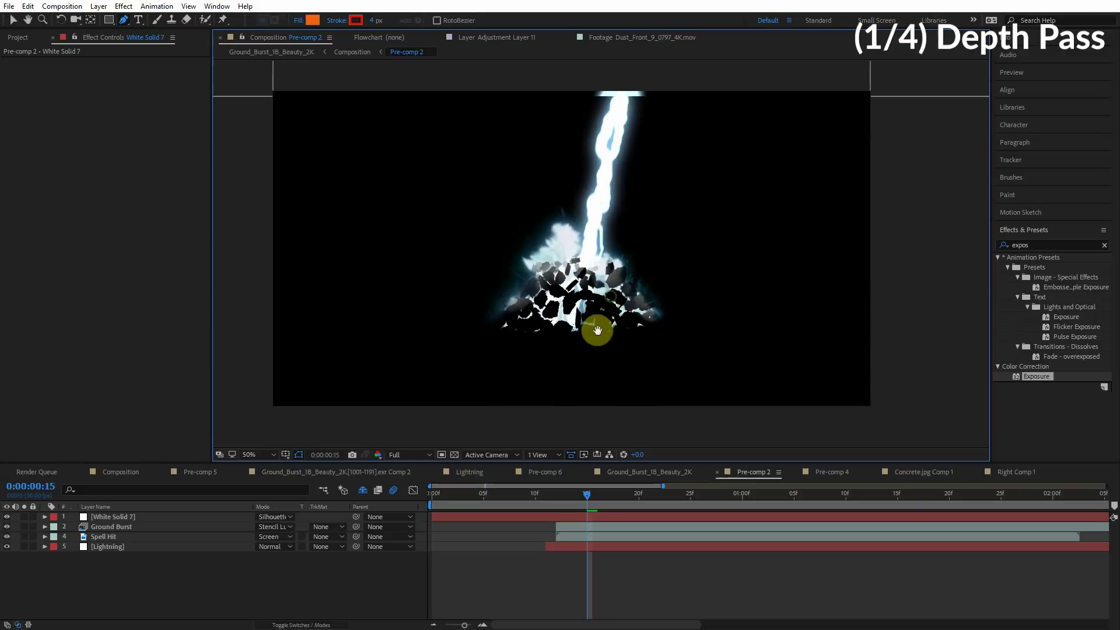
scroll(600, 325, up, 1)
scroll(534, 271, up, 1)
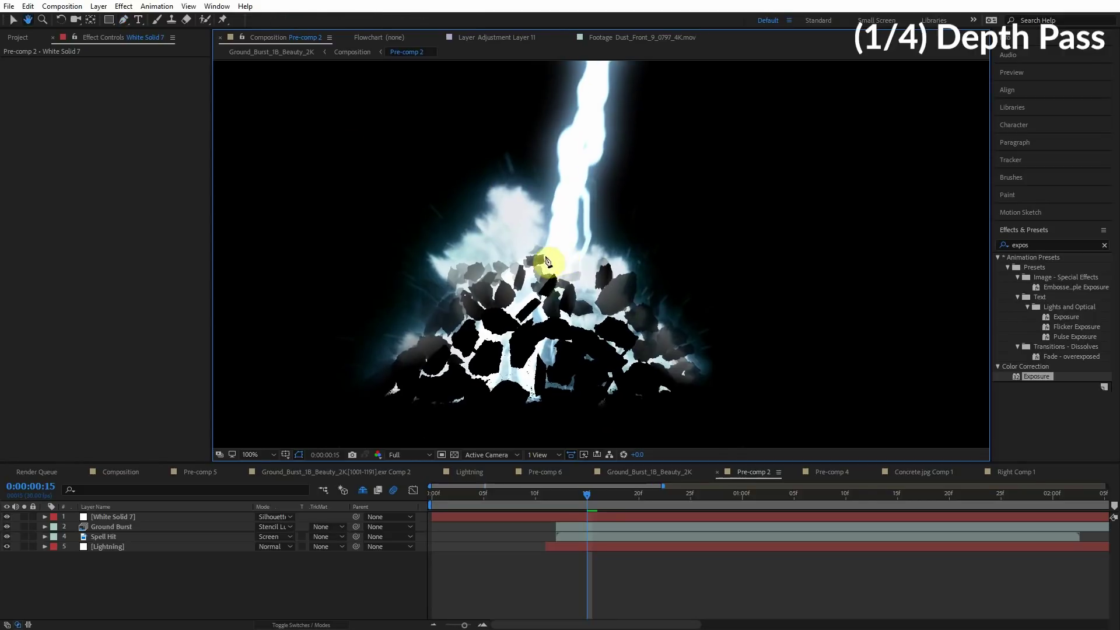
click(354, 51)
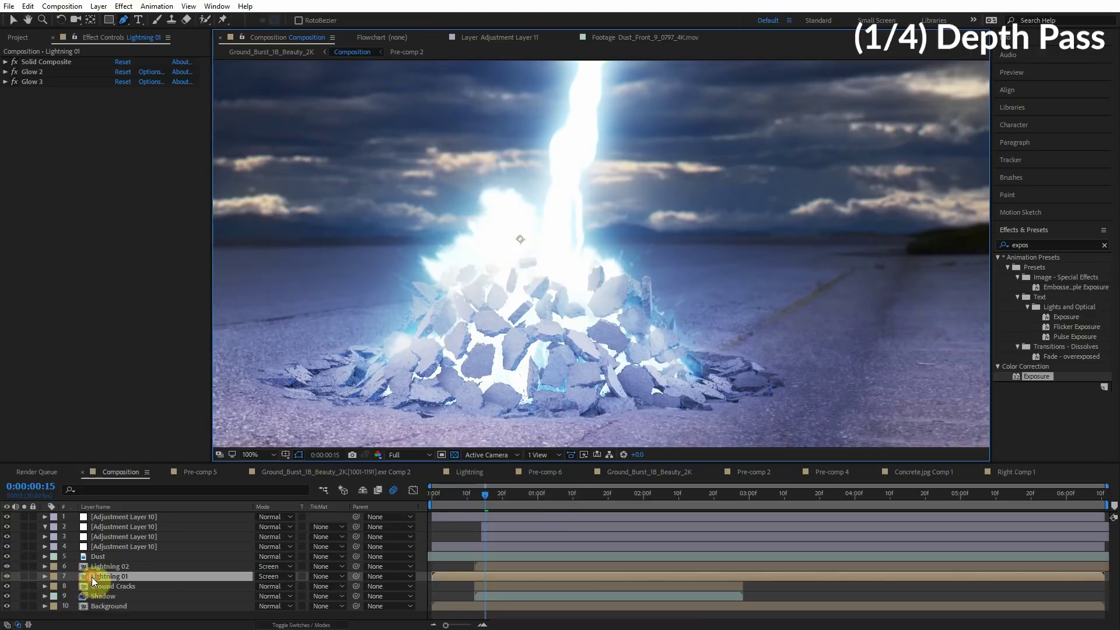
Reposition Lightning 01 below Ground Cracks and briefly solo it to check it alone
drag(93, 576, 115, 570)
click(24, 576)
click(23, 576)
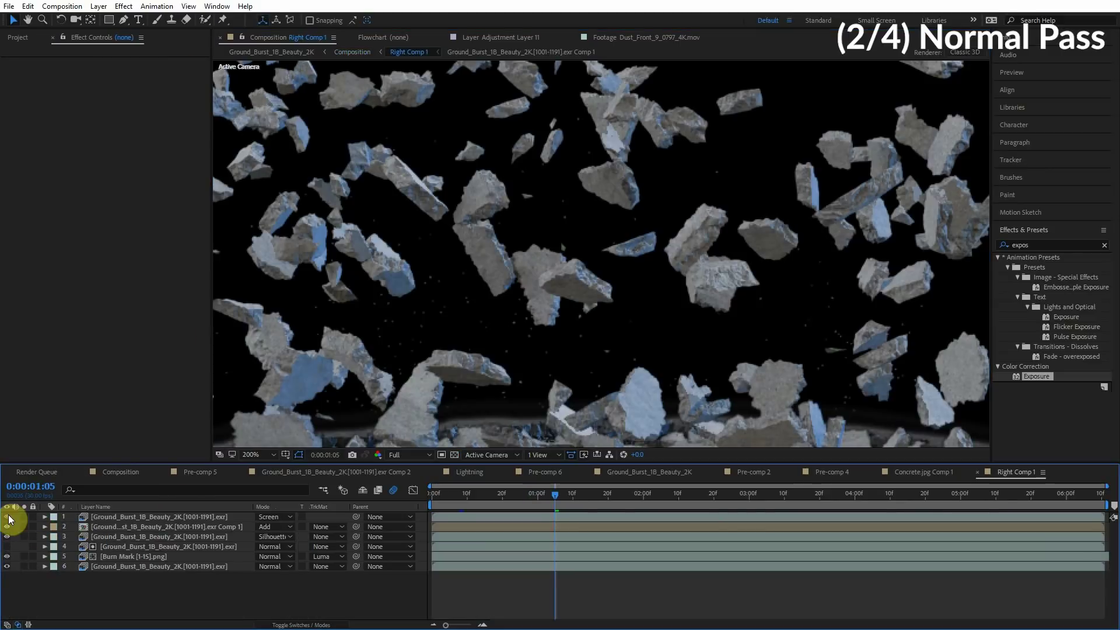
Toggle the tinted normal pass on and off to compare it with the beauty render
click(8, 515)
click(9, 516)
click(8, 515)
click(9, 516)
click(9, 515)
click(9, 516)
click(9, 516)
click(9, 516)
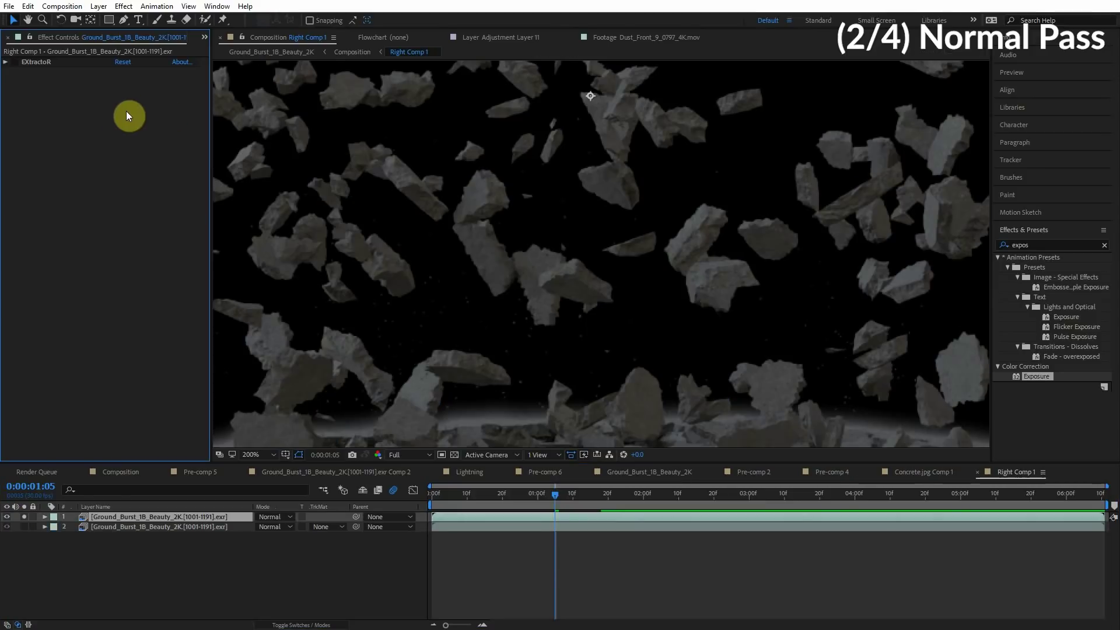
scroll(499, 195, down, 2)
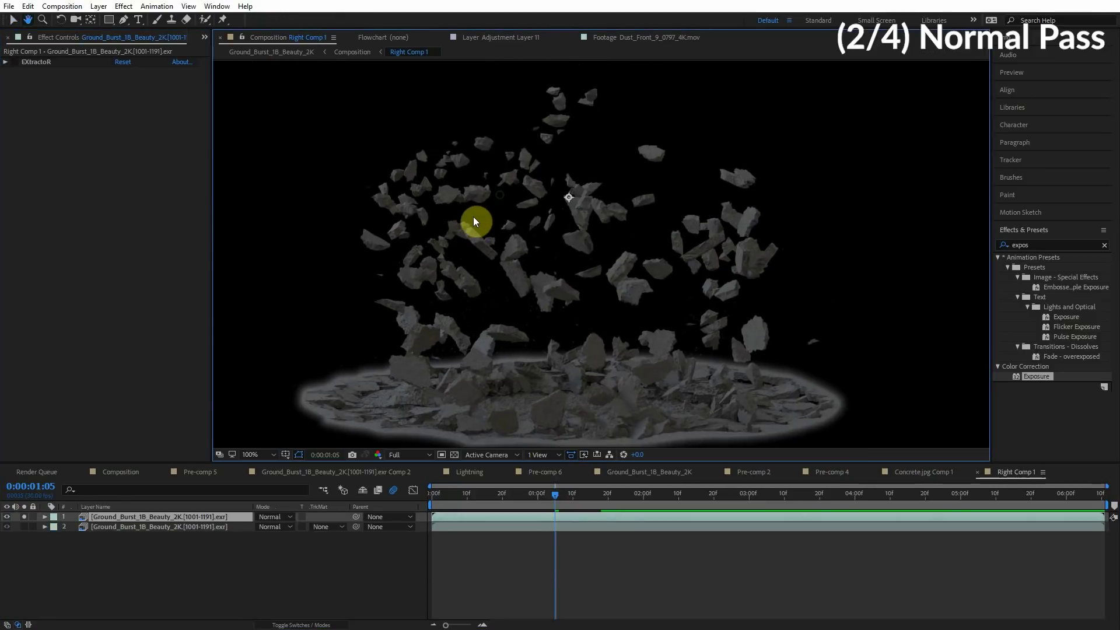
key(v)
Switch EXtractoR's channel layer to the N normal pass
click(8, 65)
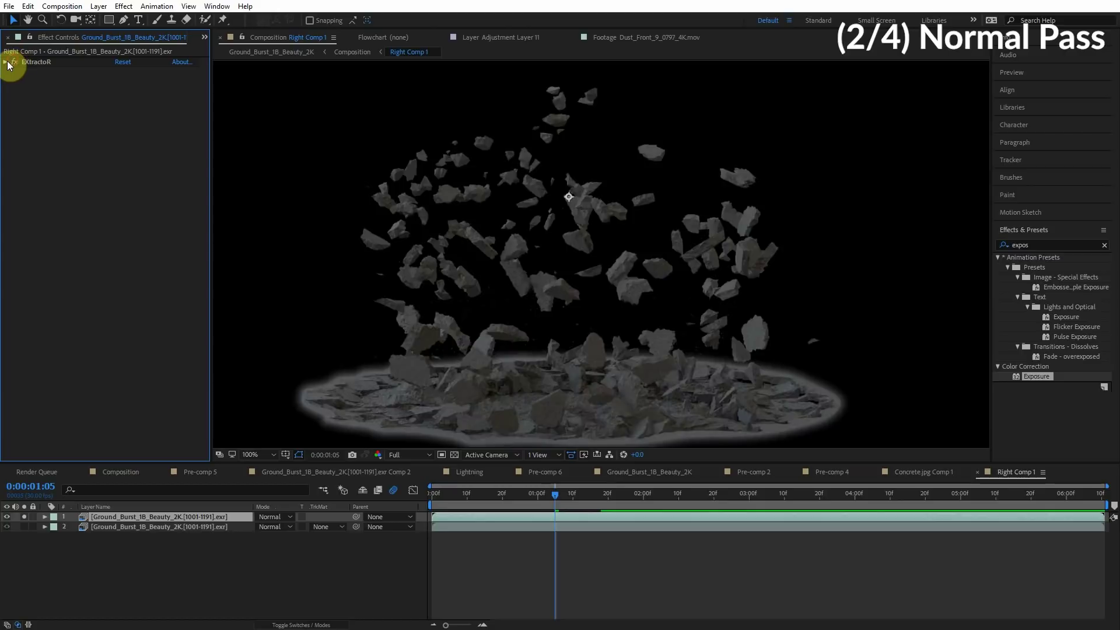
click(6, 62)
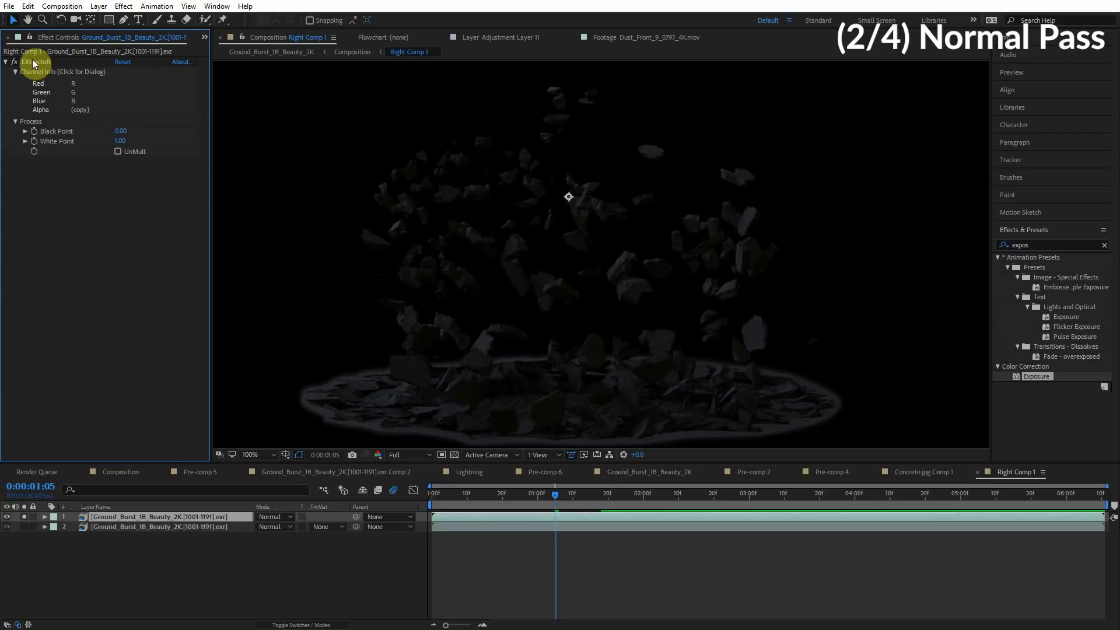
click(44, 94)
click(551, 294)
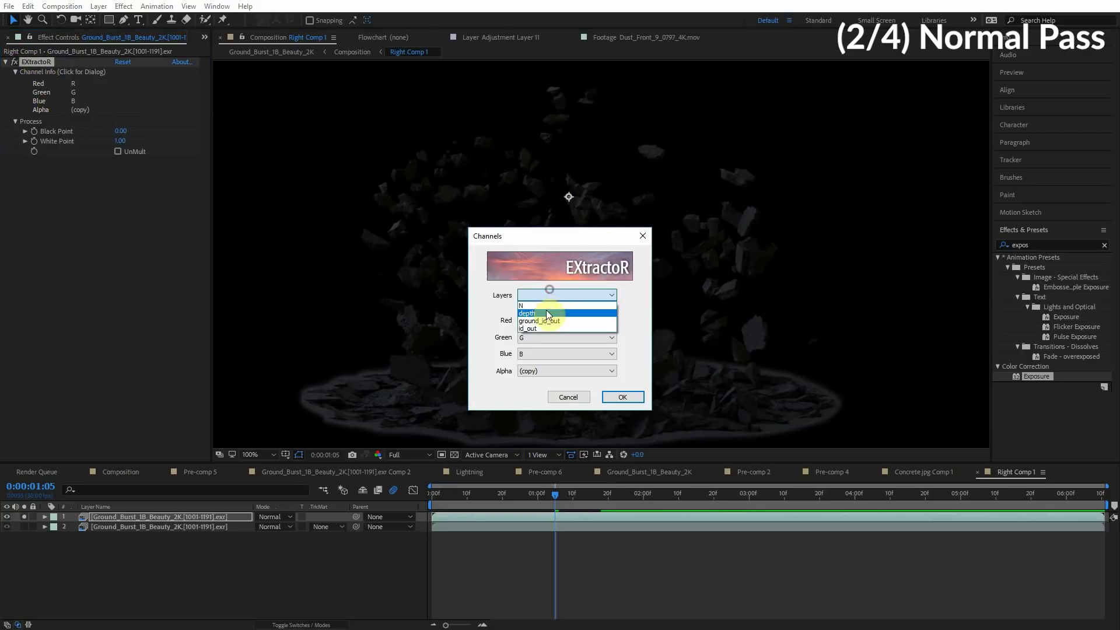
click(555, 315)
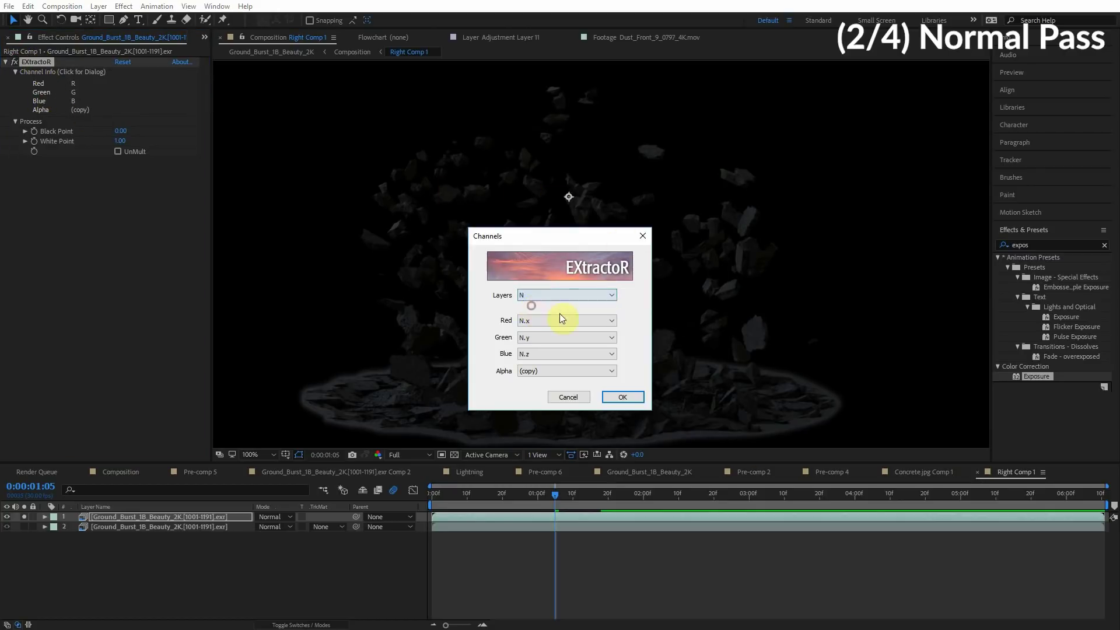
click(640, 396)
scroll(553, 407, up, 1)
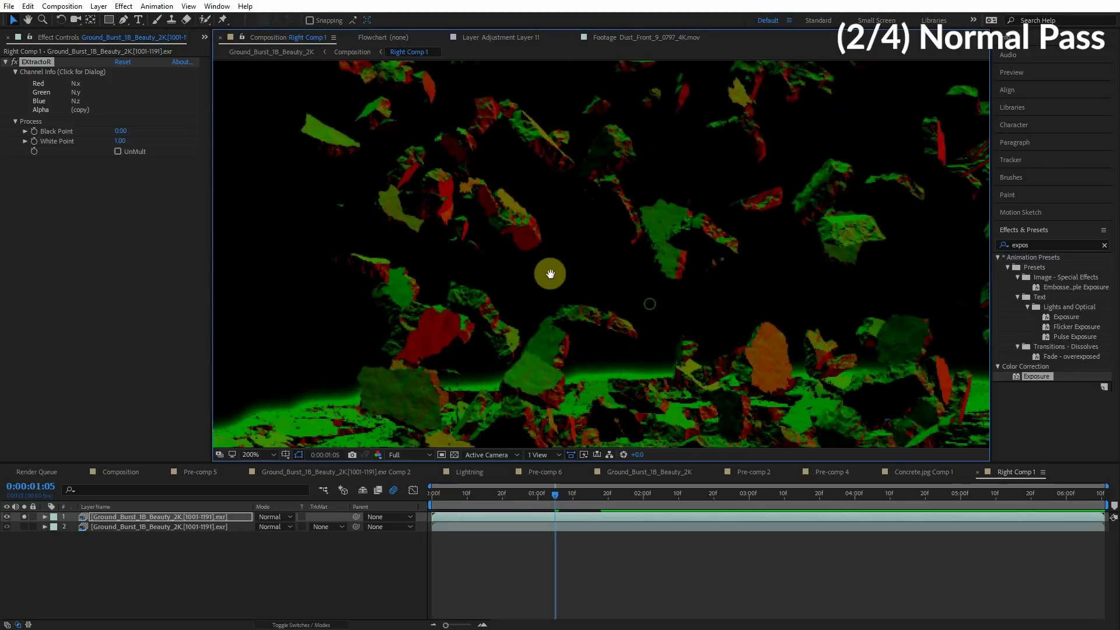
scroll(583, 298, down, 2)
scroll(619, 304, up, 2)
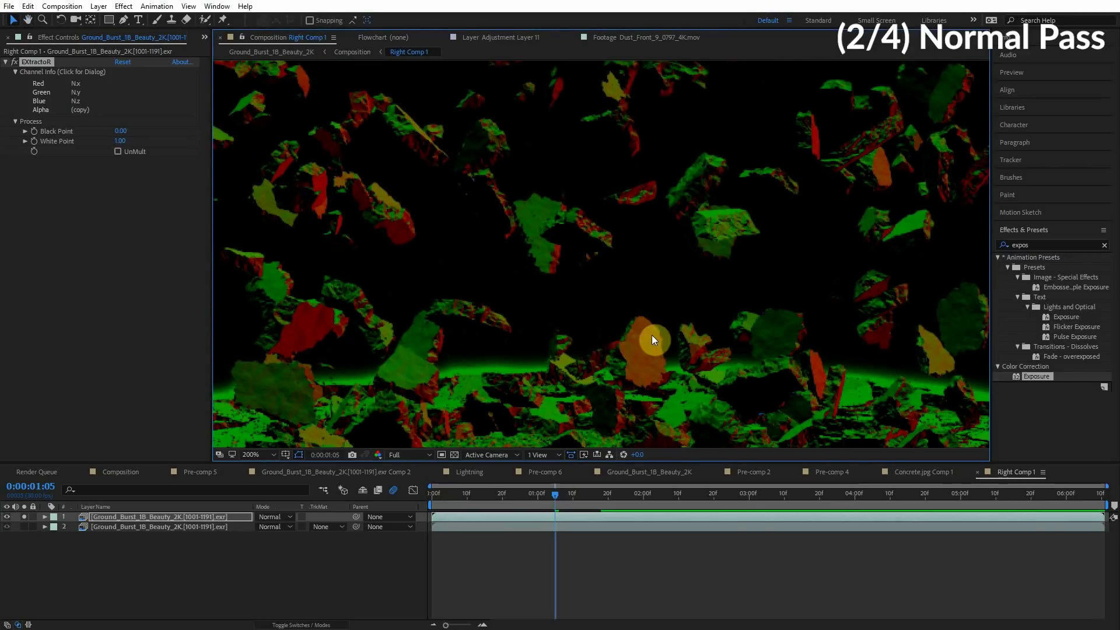
drag(430, 268, 416, 301)
scroll(428, 352, down, 2)
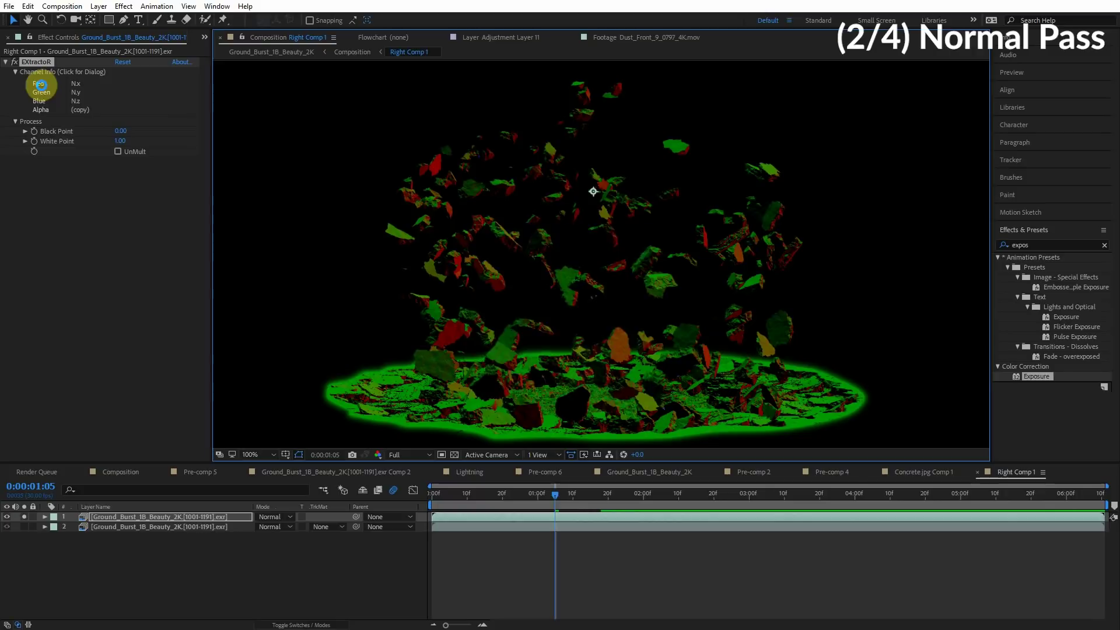
Set EXtractoR's Green and Blue channels to N.x for a greyscale normal render
click(40, 84)
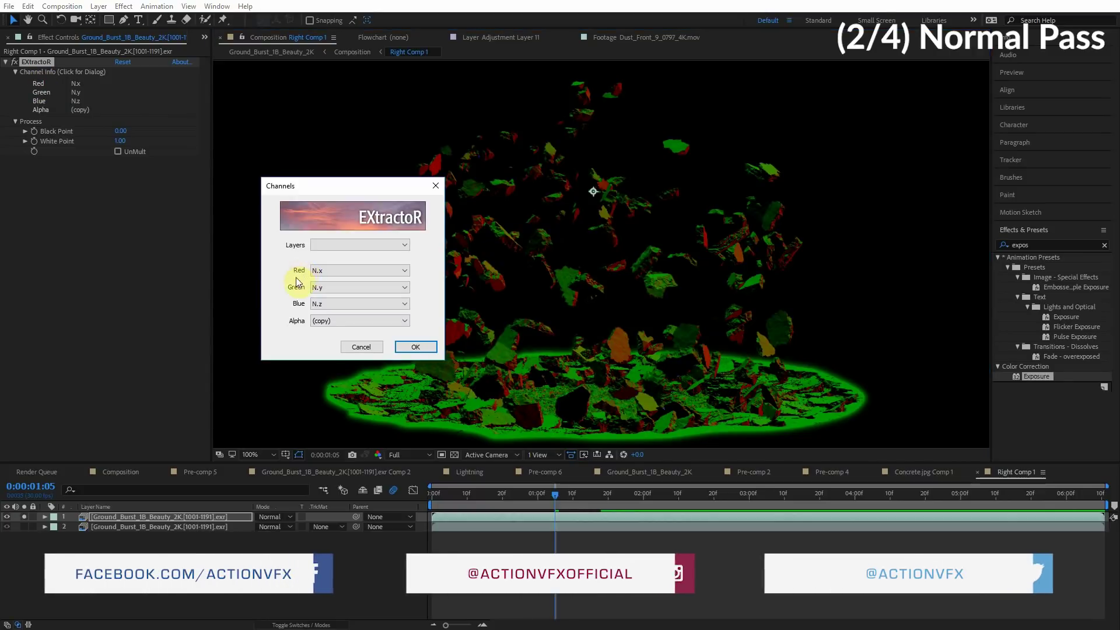
click(344, 288)
click(327, 327)
click(325, 304)
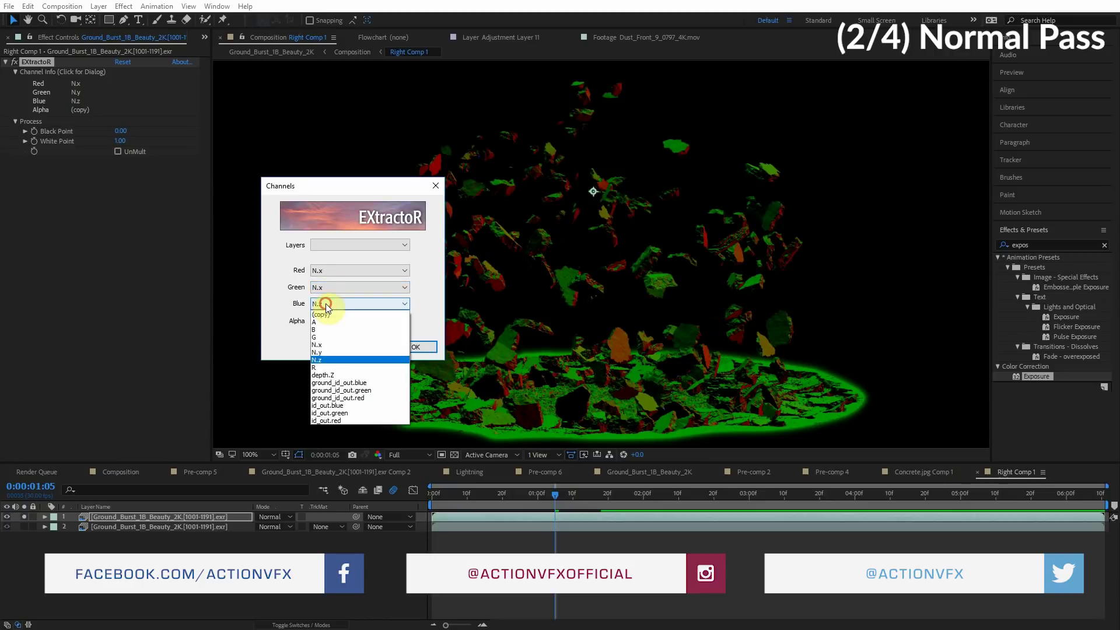
click(325, 344)
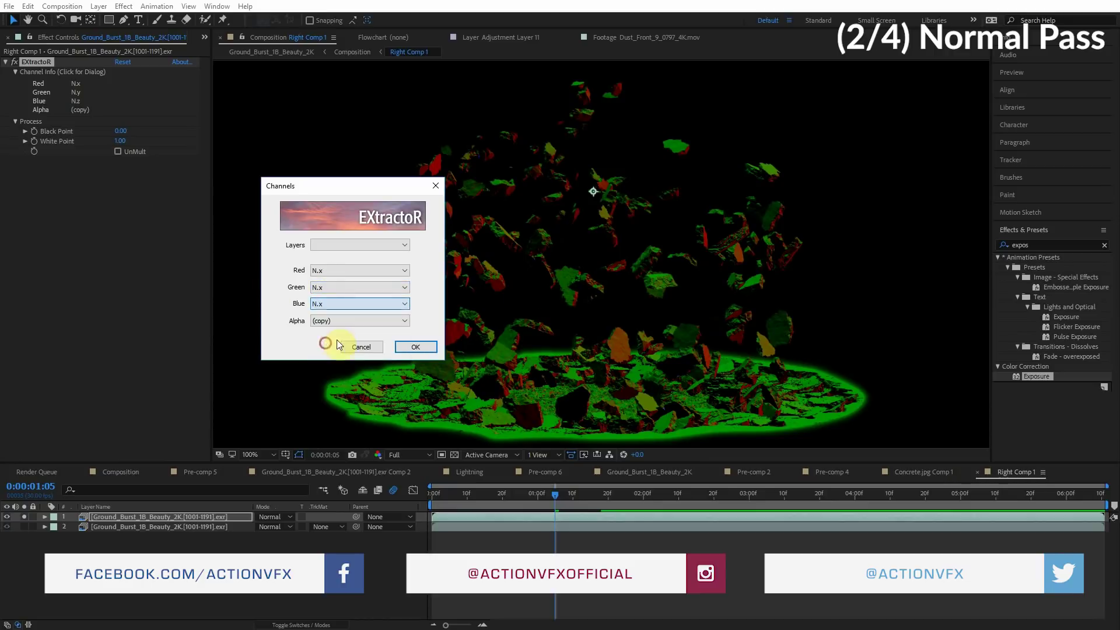
click(411, 347)
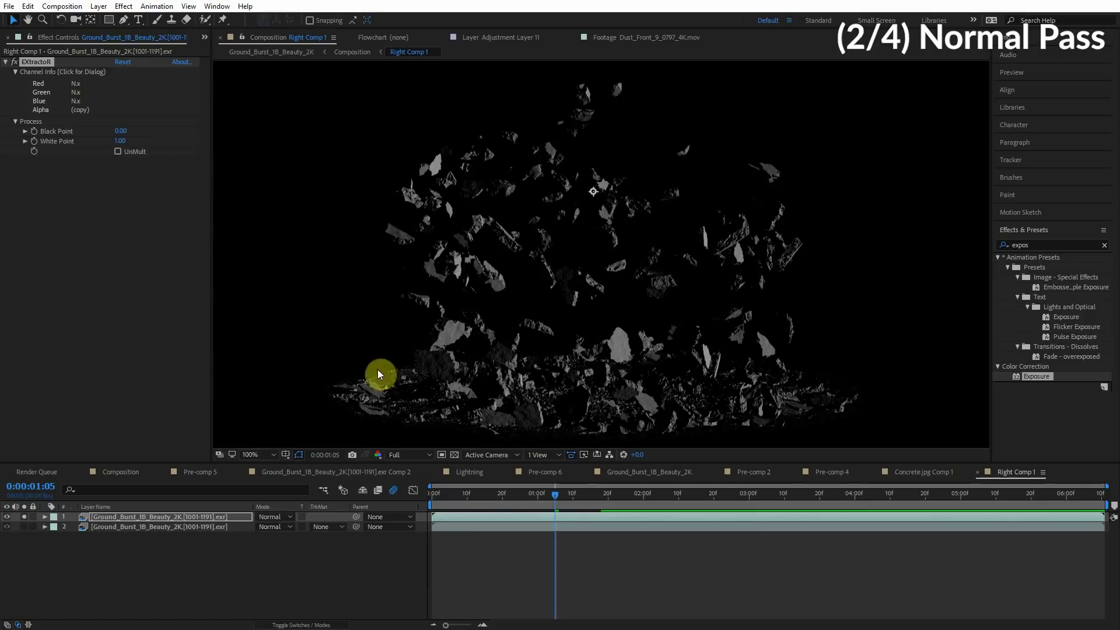
Set the top layer's blend mode to Screen at 61% opacity
click(281, 516)
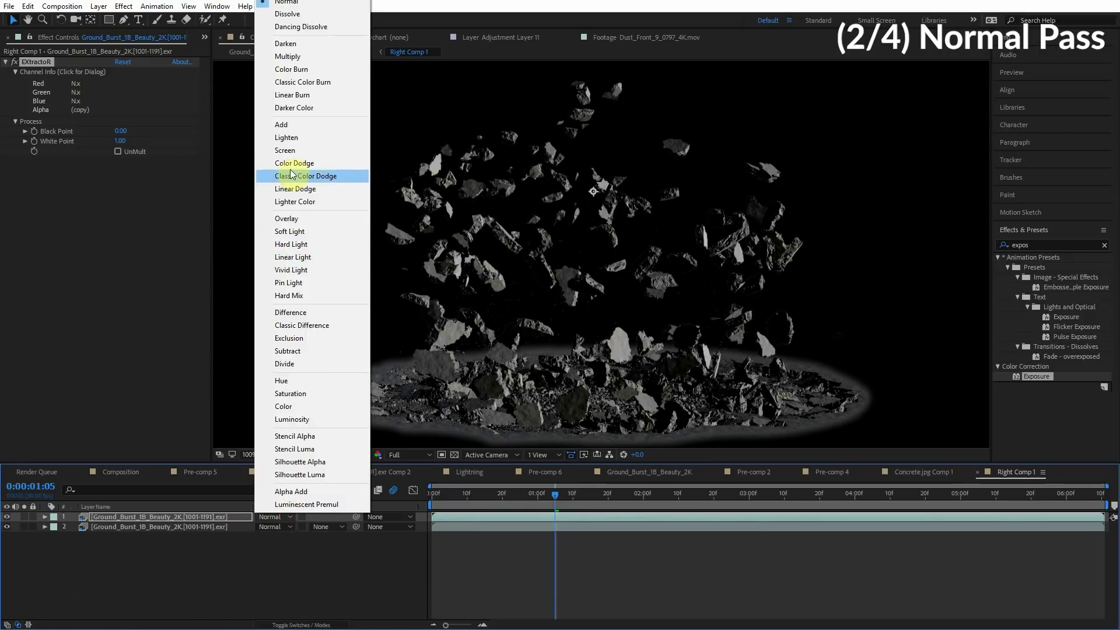
click(295, 149)
key(t)
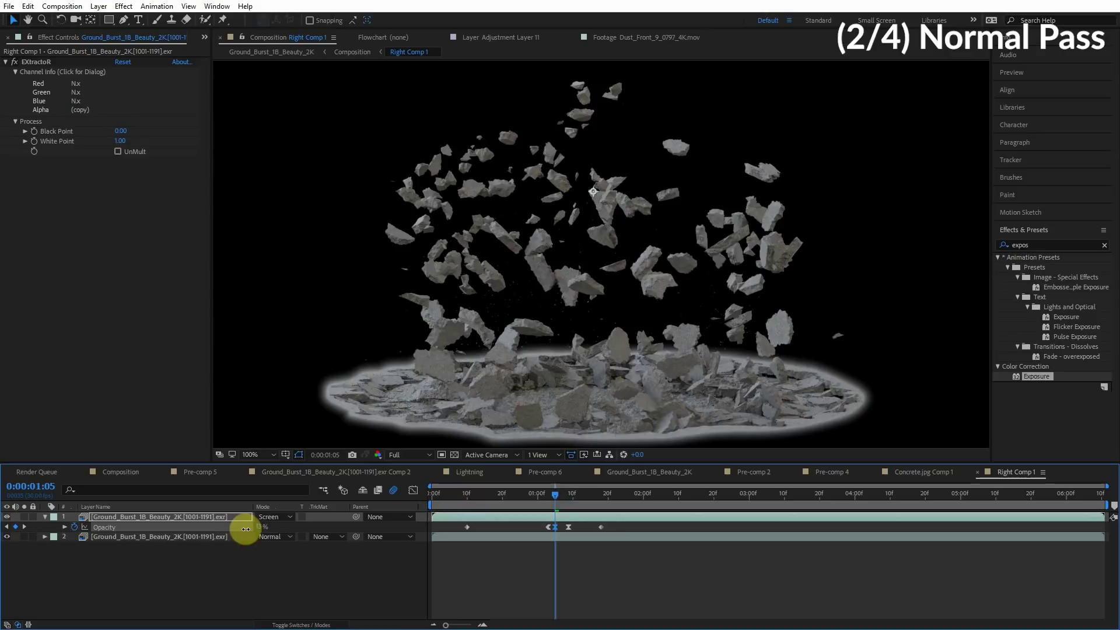
drag(262, 527, 196, 533)
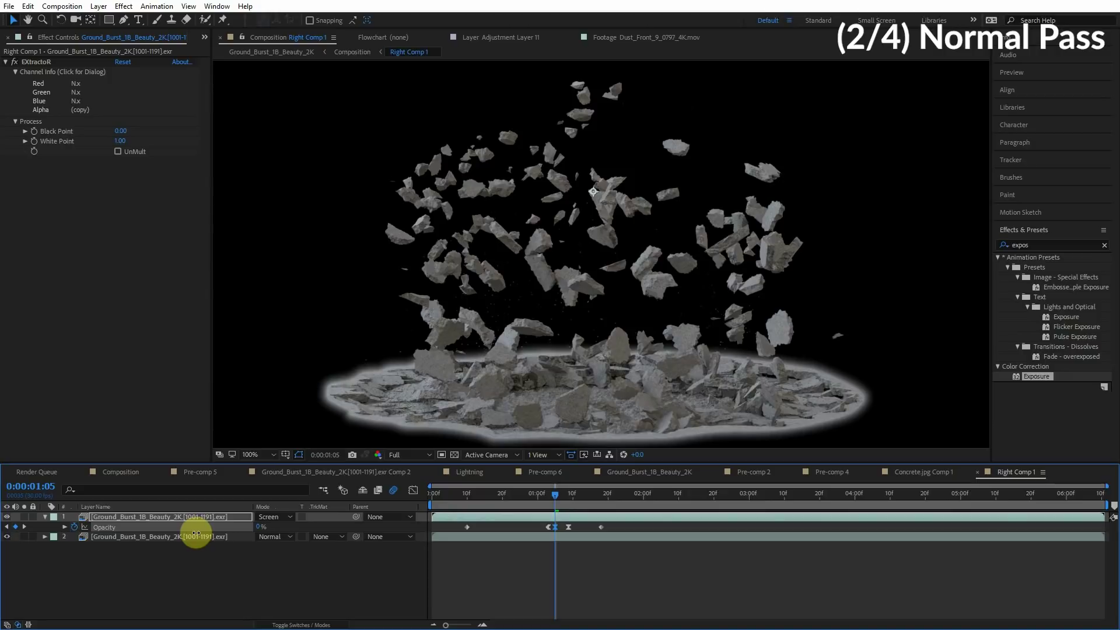
drag(196, 533, 243, 170)
Apply Tint with Map White To blue (79A8FF) and compare the result at 200%
text(tint)
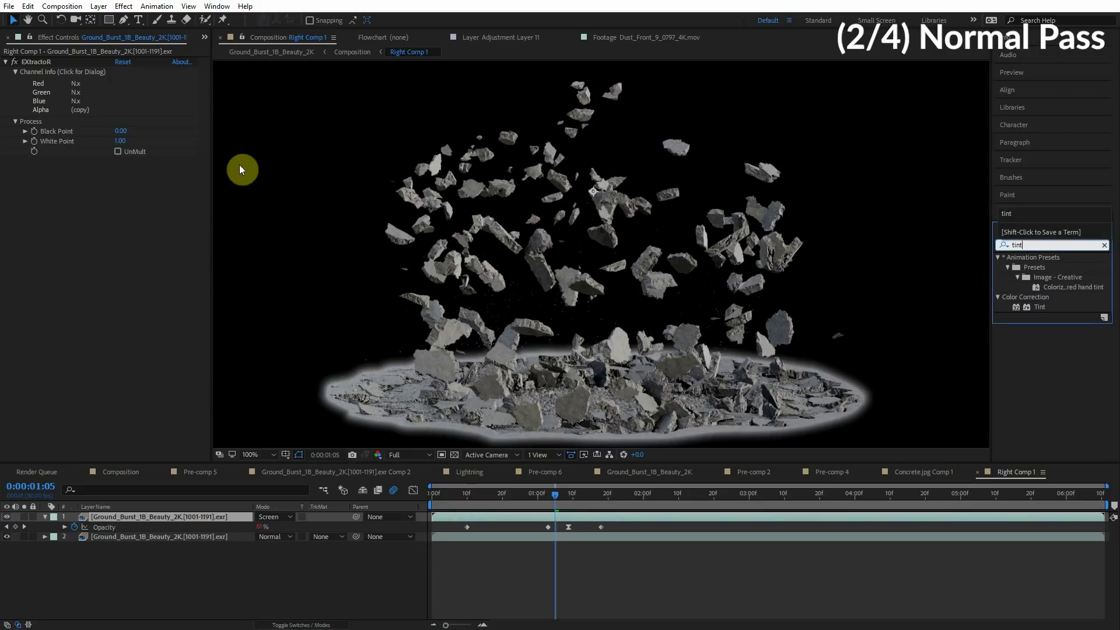
drag(1034, 308, 76, 175)
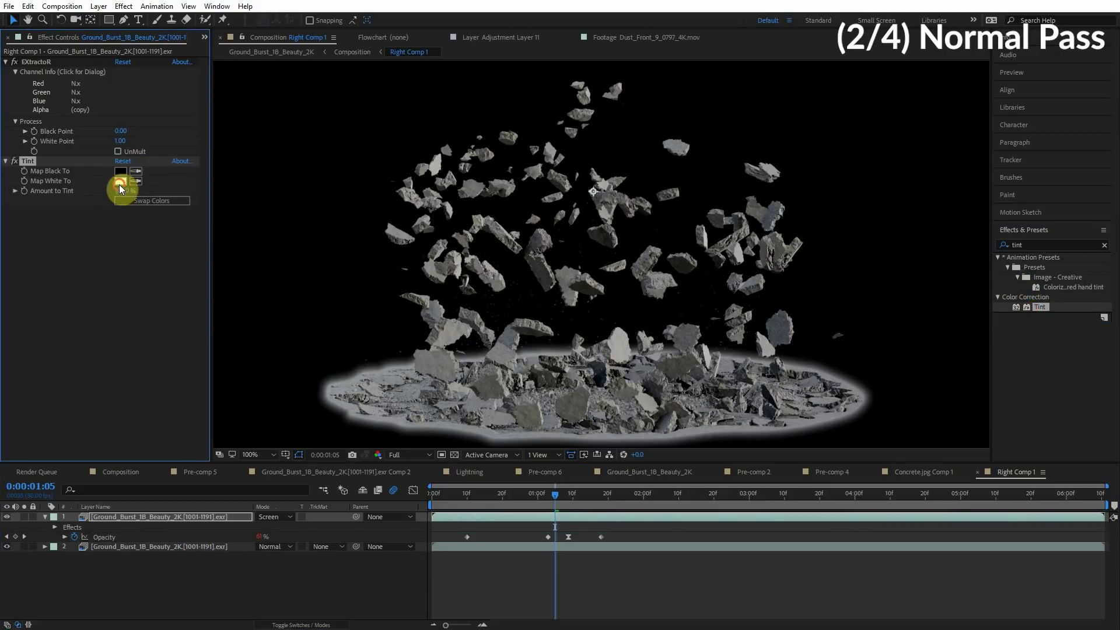
click(119, 182)
click(257, 238)
drag(163, 200, 173, 145)
key(Return)
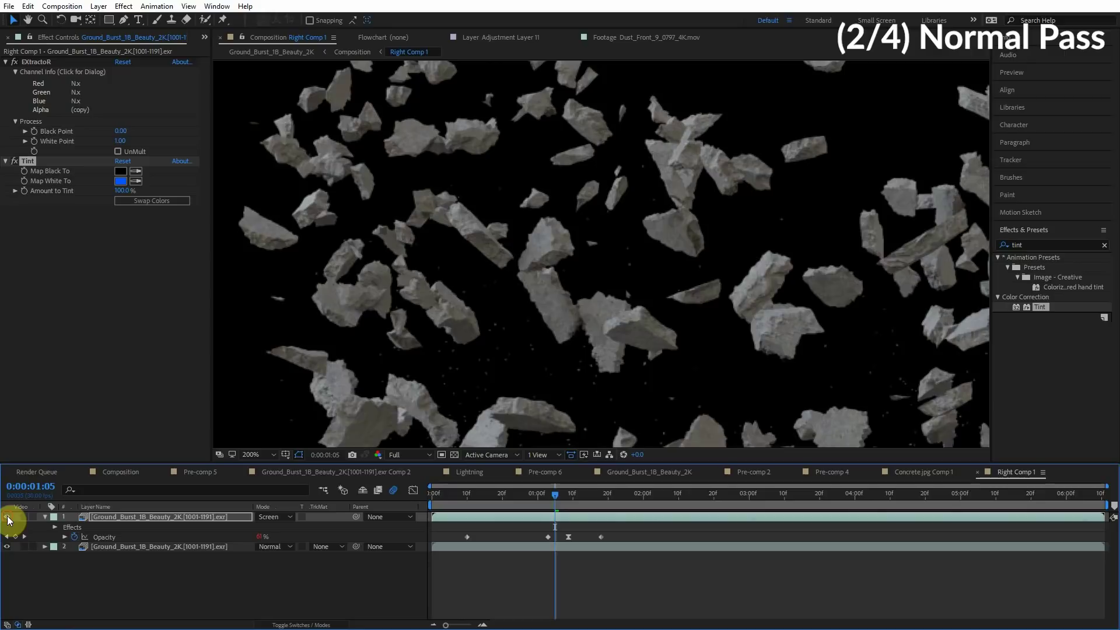
key(period)
click(7, 516)
click(7, 517)
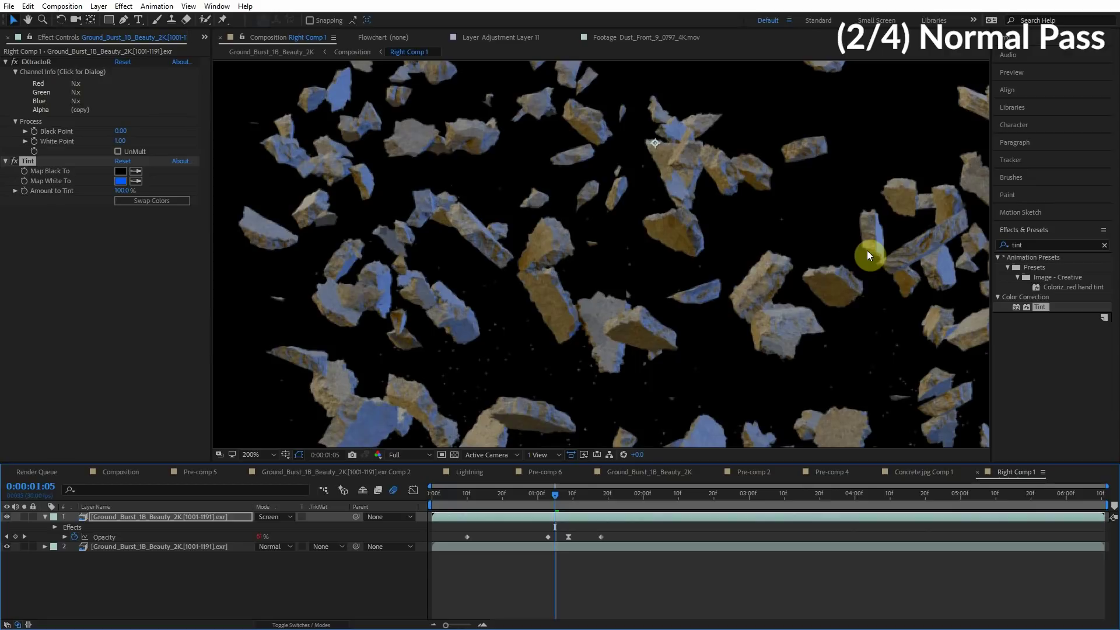
click(1037, 244)
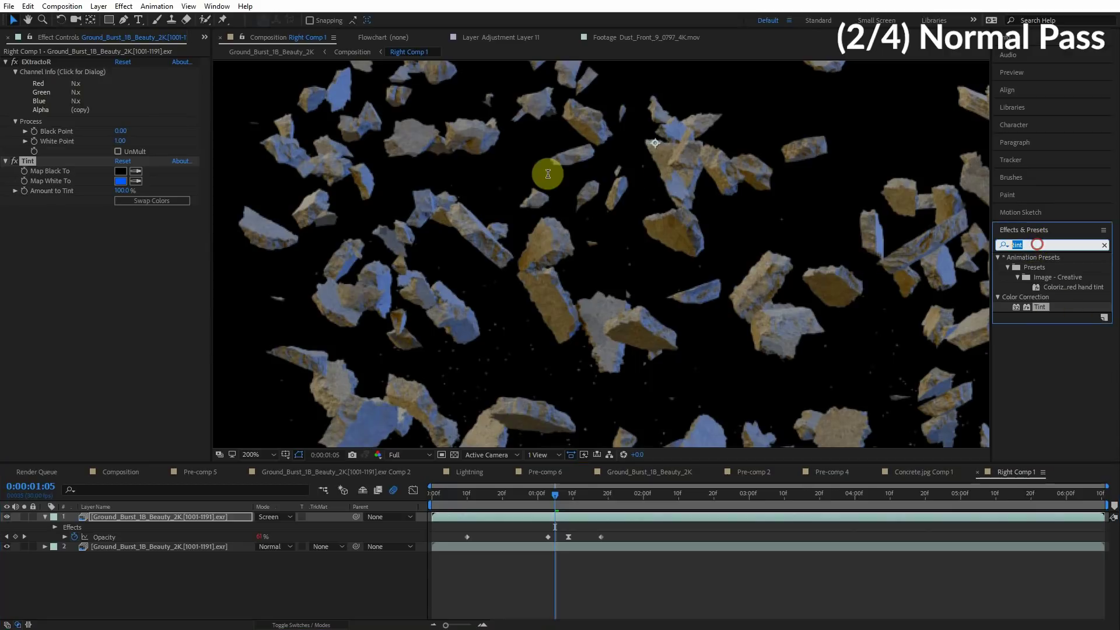
Add Levels to the tinted pass with Clip To Output Black and Clip To Output White On
text(levels)
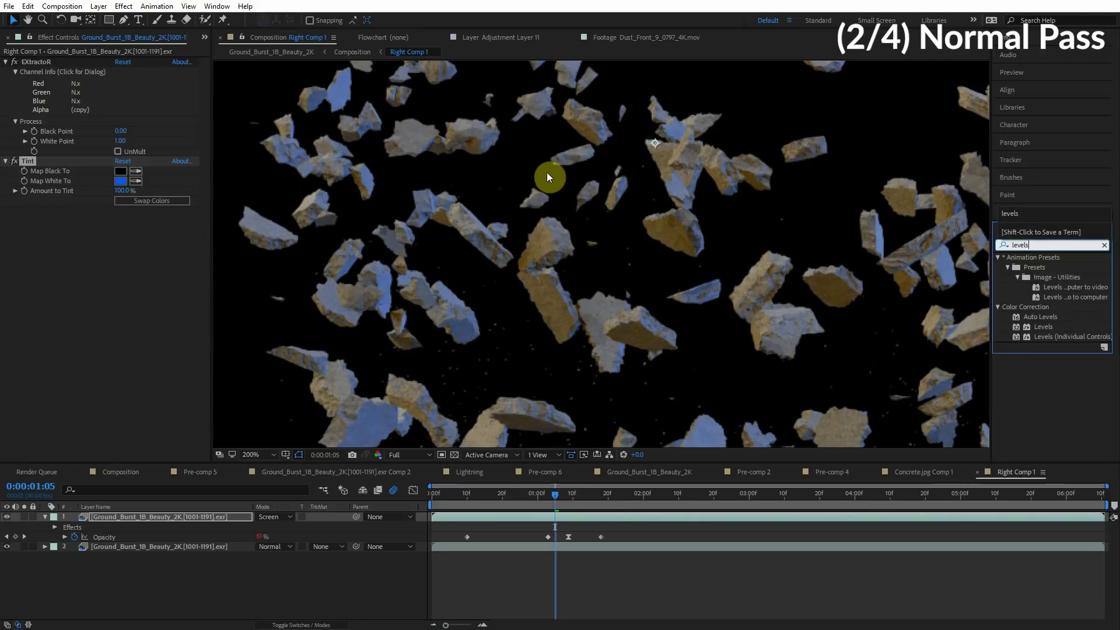
drag(1043, 327, 120, 260)
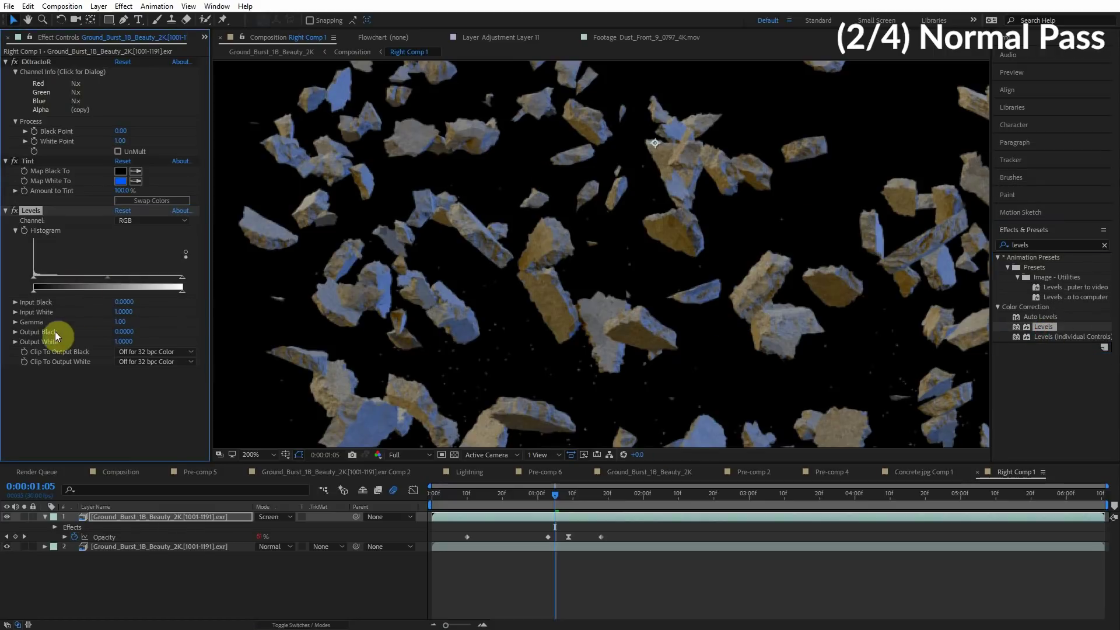
click(161, 355)
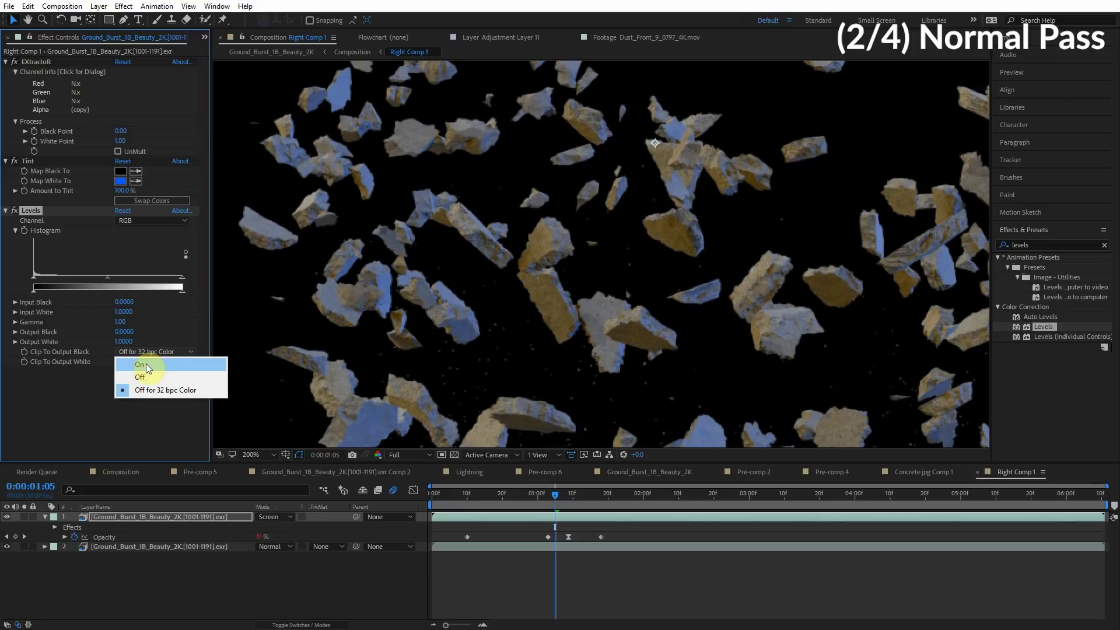
click(147, 362)
click(149, 362)
click(147, 371)
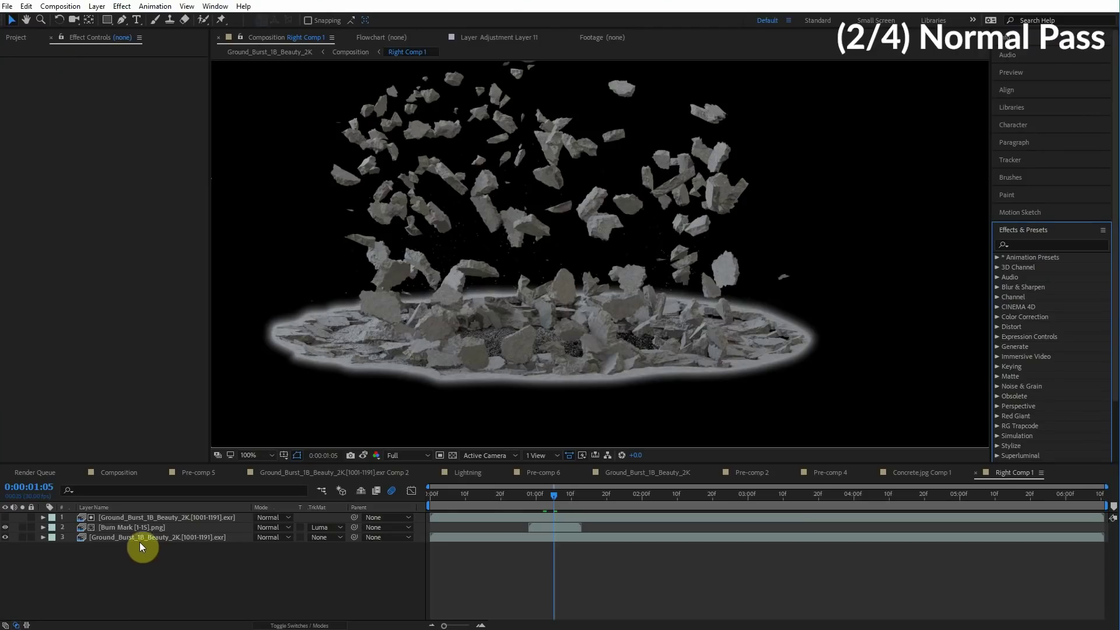
click(142, 537)
Duplicate the beauty layer to the top of the stack, solo it and strip its effects
key(ctrl+d)
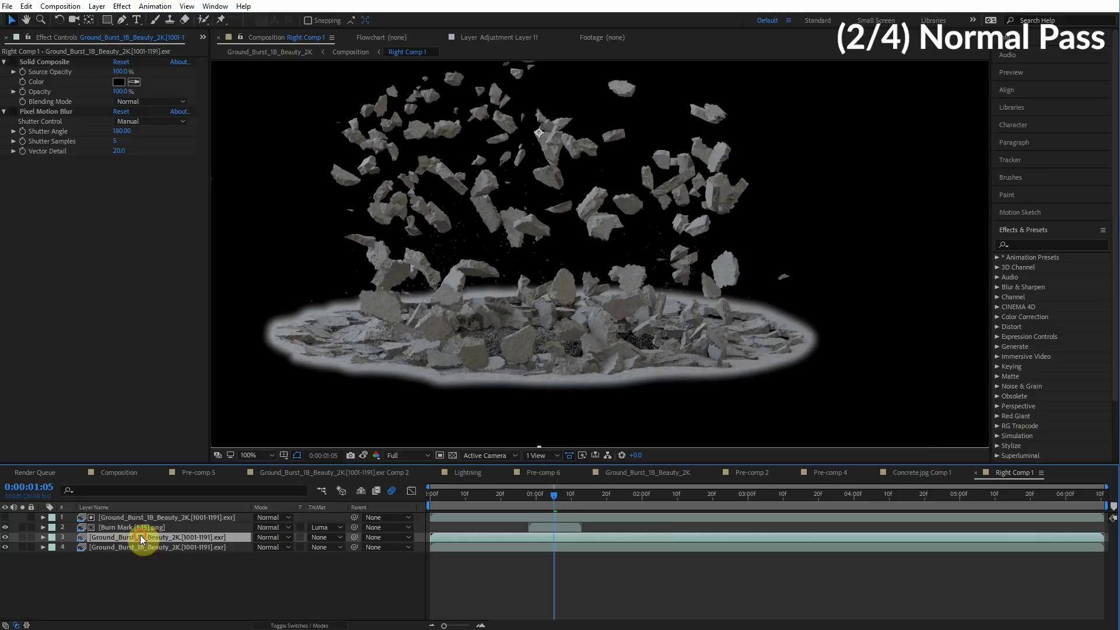
drag(140, 535, 143, 513)
click(21, 517)
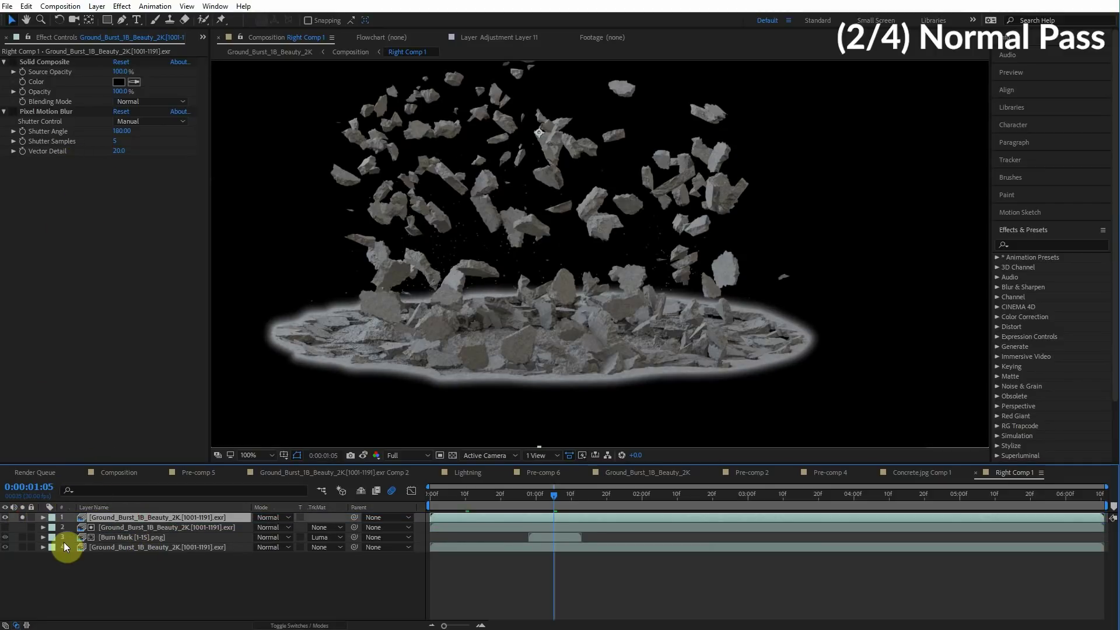
click(53, 63)
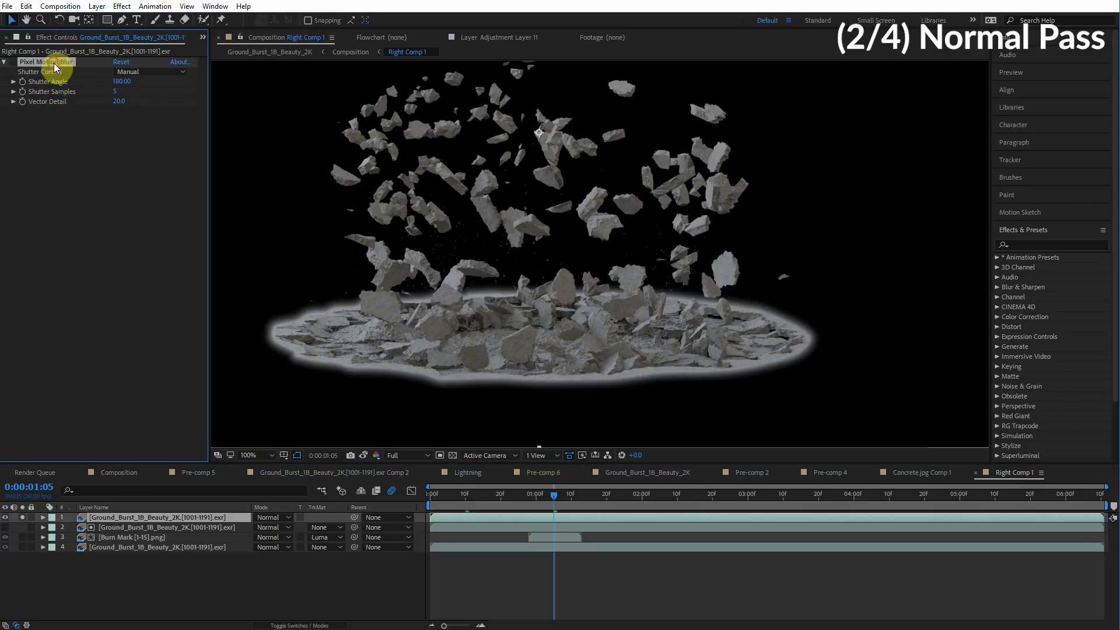
key(Delete)
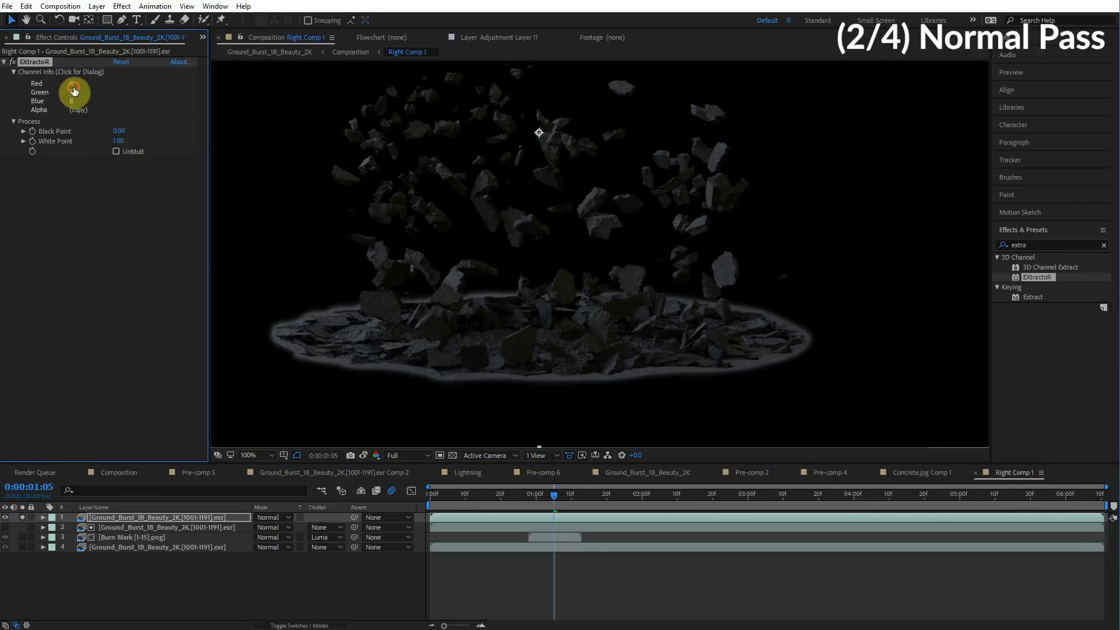
Set EXtractoR to read the N layer with N.x on all channels
click(75, 88)
click(557, 293)
click(533, 305)
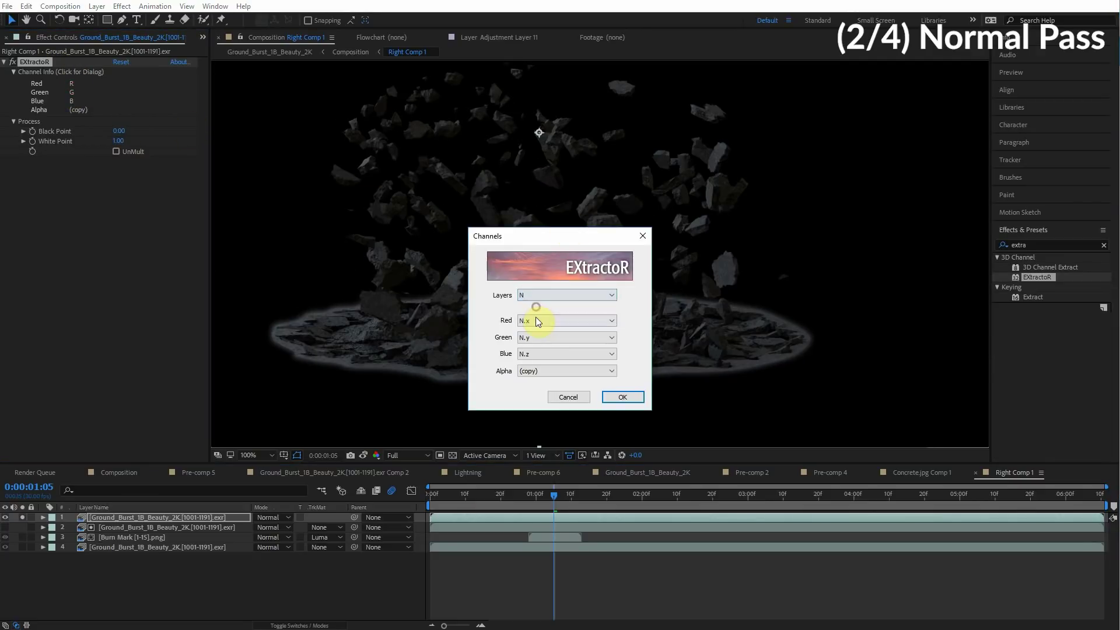
click(533, 320)
click(505, 337)
click(528, 338)
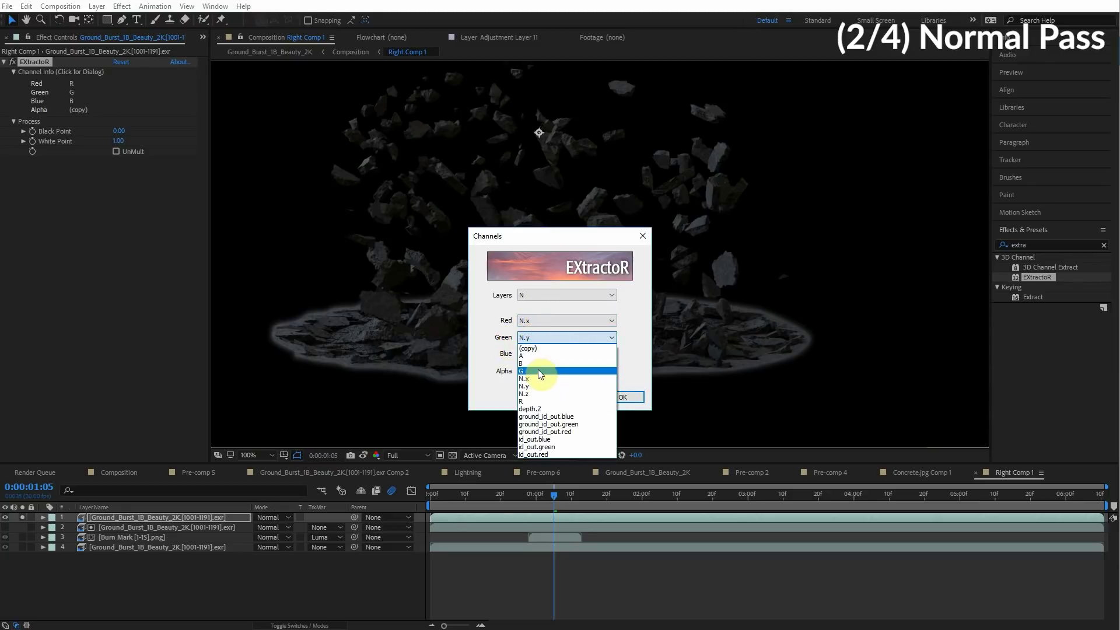
click(528, 378)
click(540, 353)
click(528, 395)
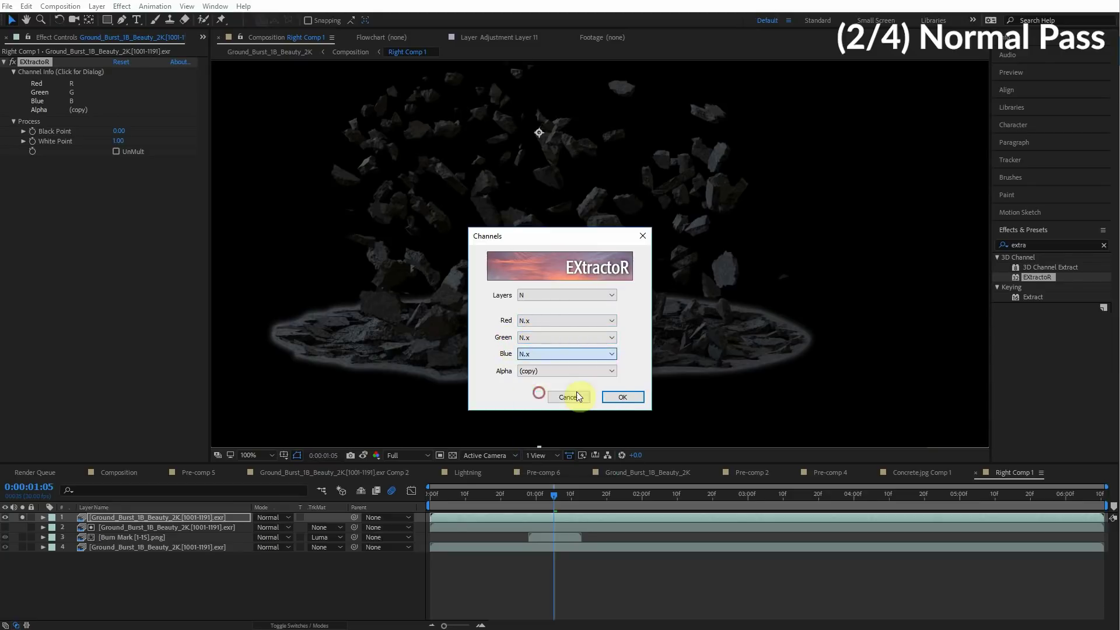
click(629, 396)
Rename the EXtractoR layer to x
key(Return)
text(x 2)
click(121, 572)
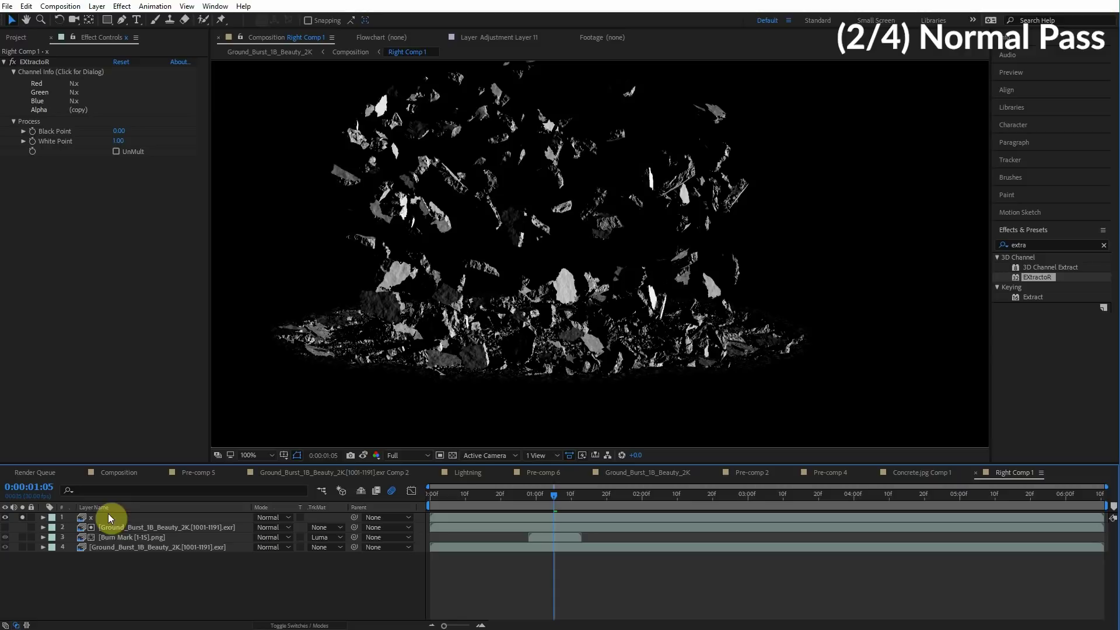
Duplicate x as a layer named y that reads N.y on all channels
click(108, 516)
key(ctrl+d)
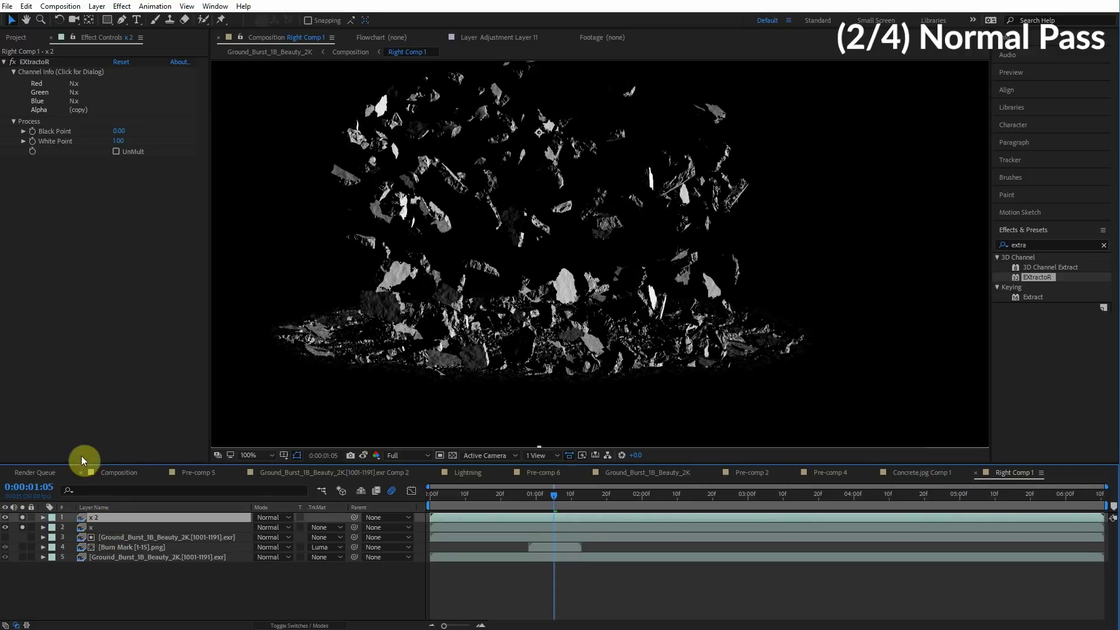
key(Return)
click(60, 71)
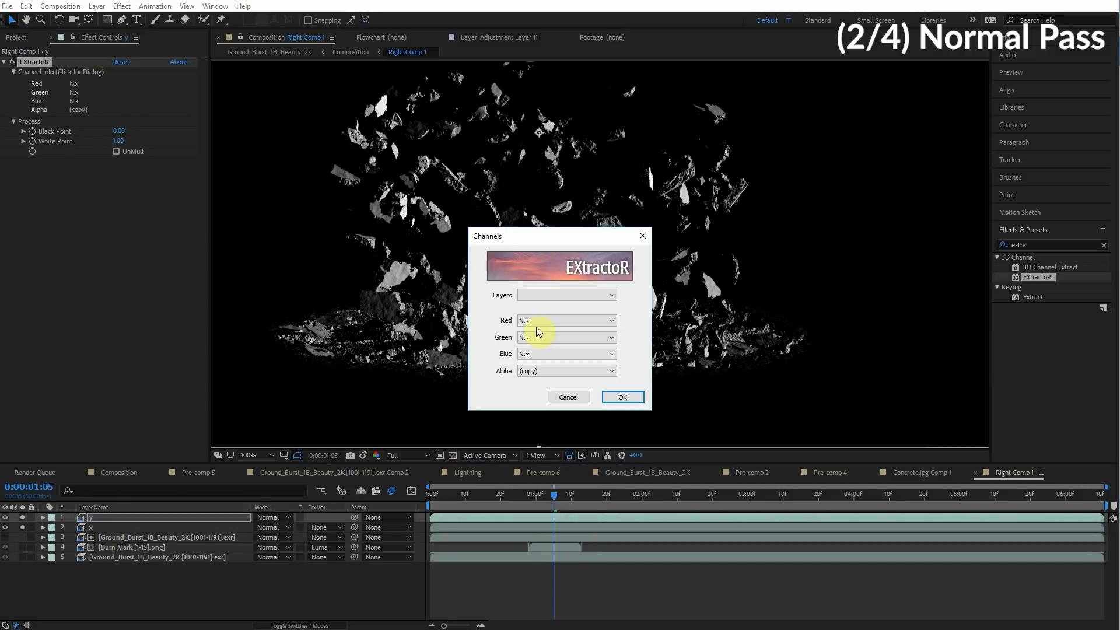
scroll(536, 327, down, 1)
key(Return)
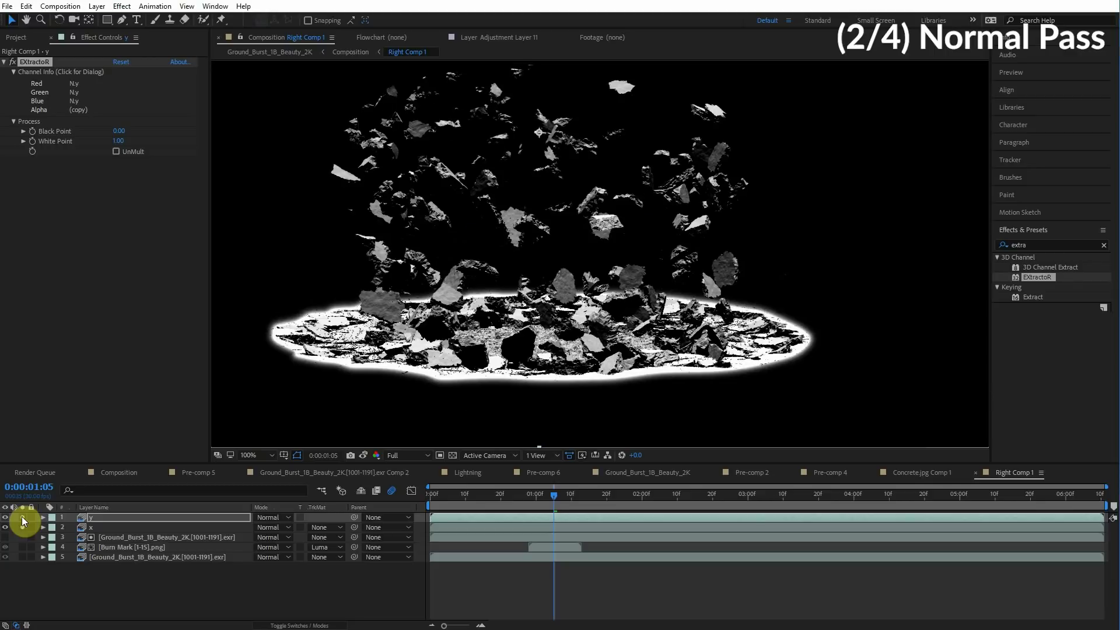
Compare the two normal passes and stack x directly above y
click(22, 517)
click(22, 517)
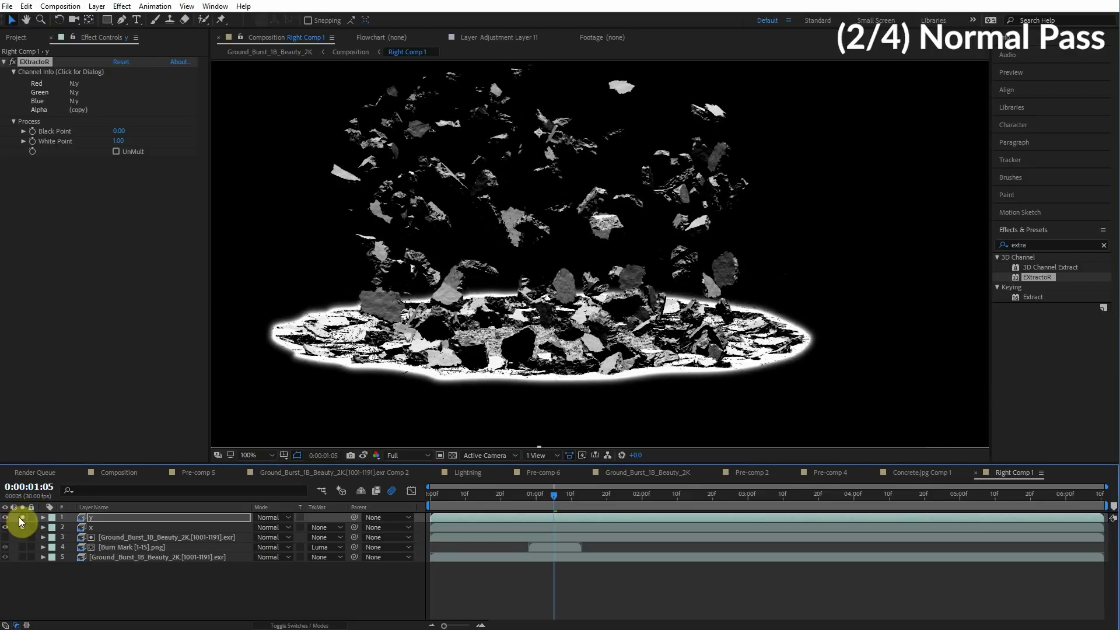
click(21, 517)
click(21, 516)
drag(135, 523, 137, 511)
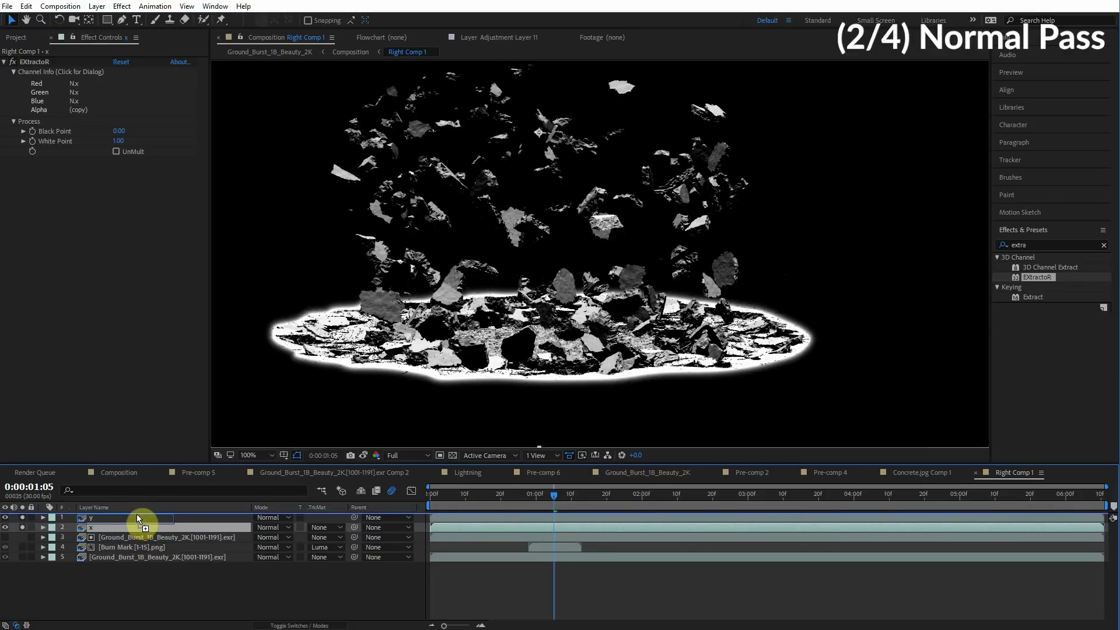
drag(137, 518, 107, 526)
Use x as a luma track matte for y and stop soloing y
click(328, 527)
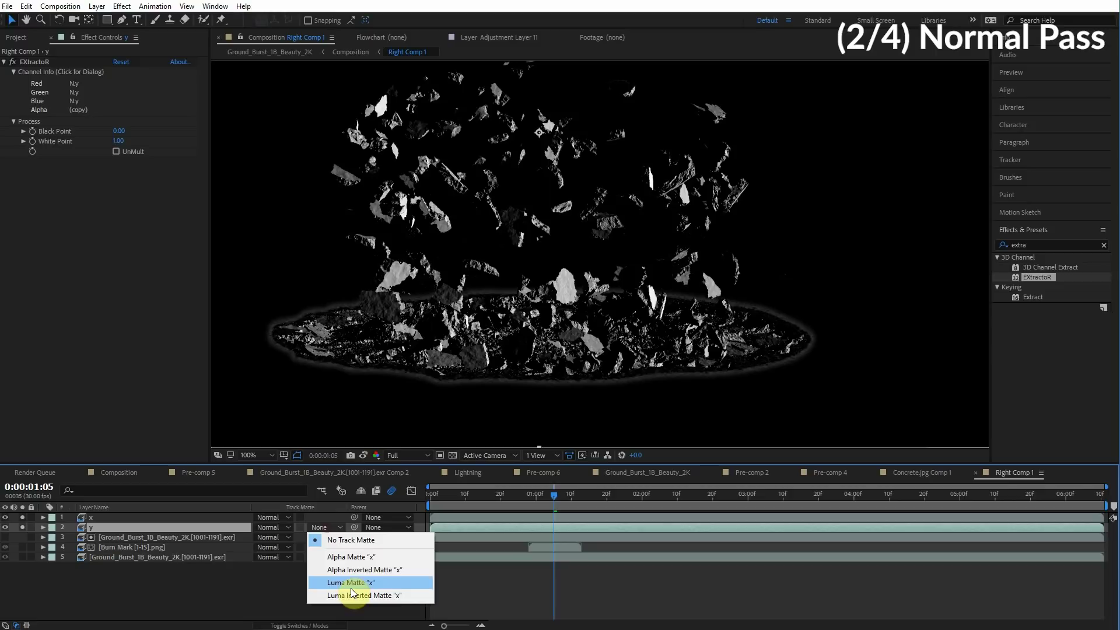
click(352, 583)
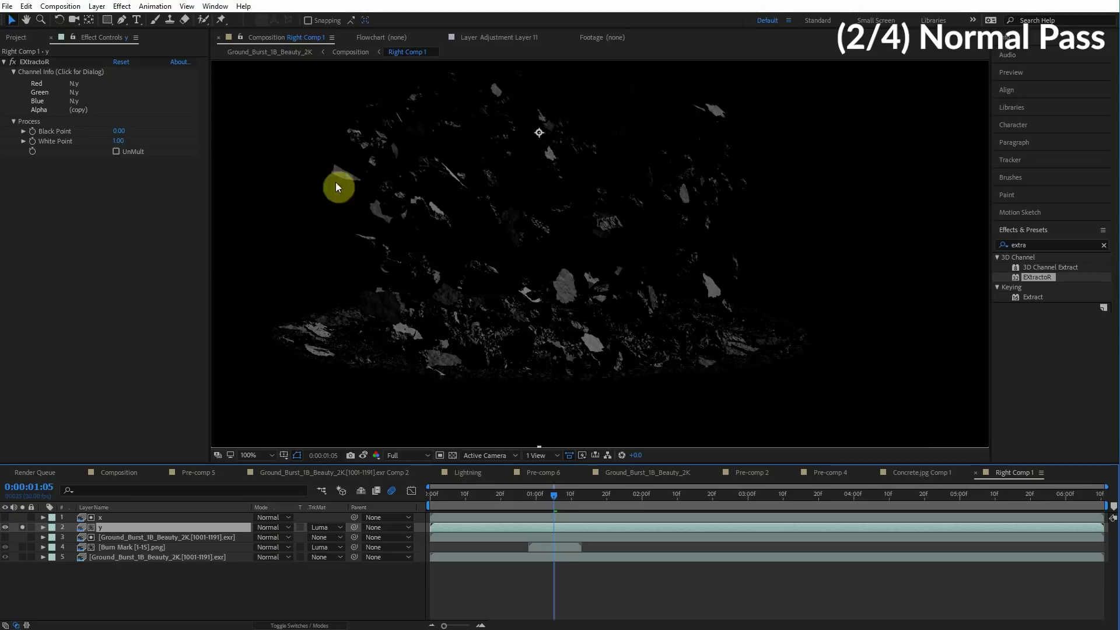
click(103, 518)
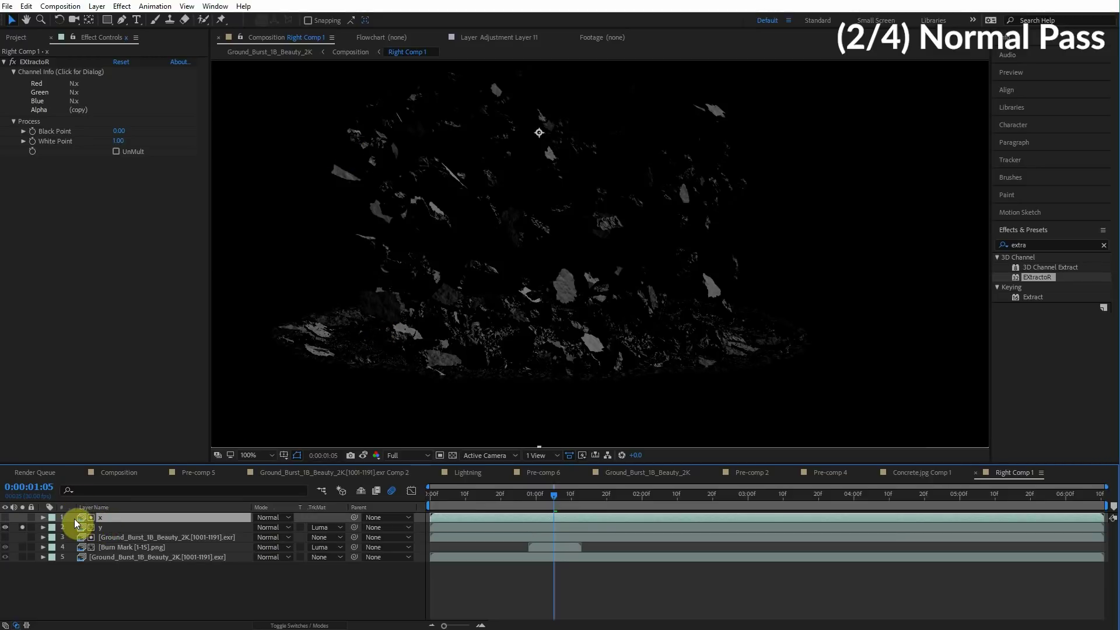
click(23, 527)
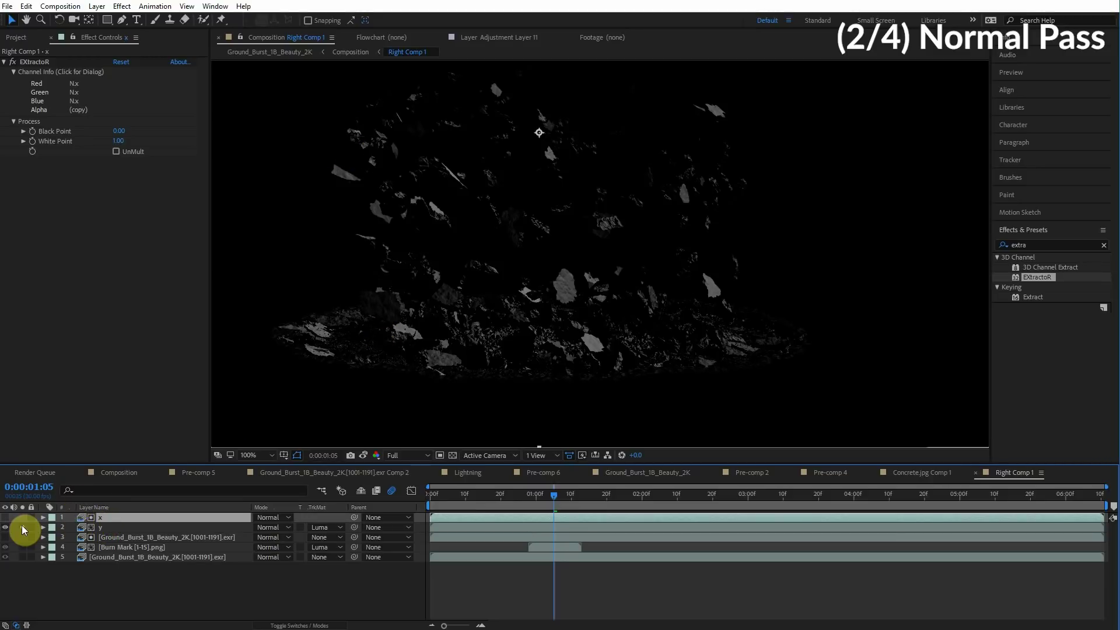
Set layer y to Screen and add Levels with Clip To Output Black On
click(106, 526)
click(276, 527)
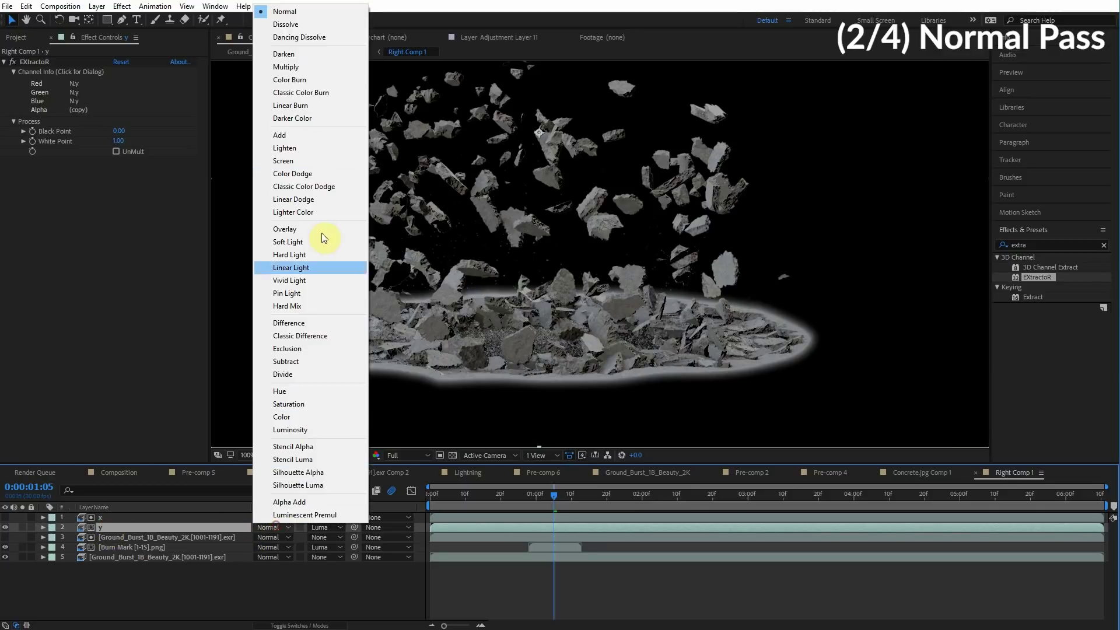
click(300, 164)
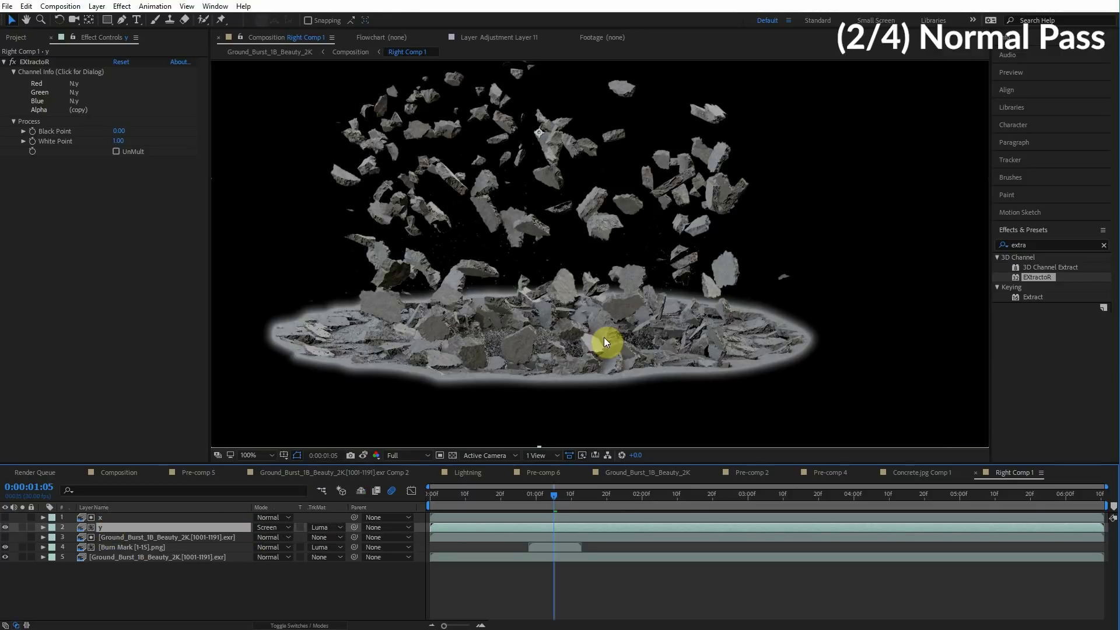
click(1032, 245)
text(levels)
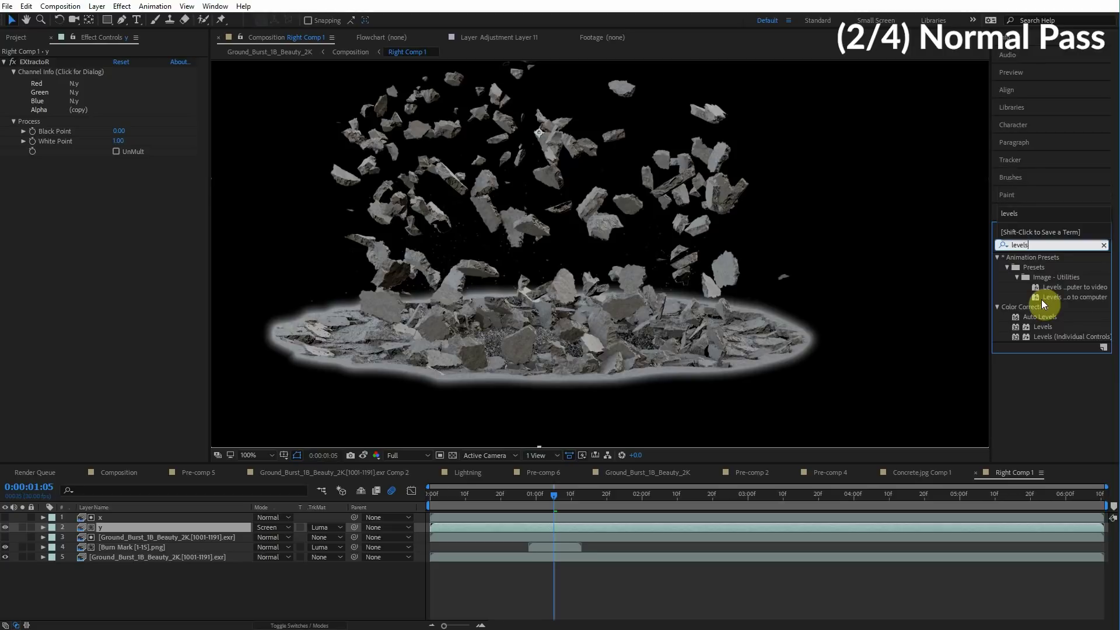
drag(1042, 326, 124, 198)
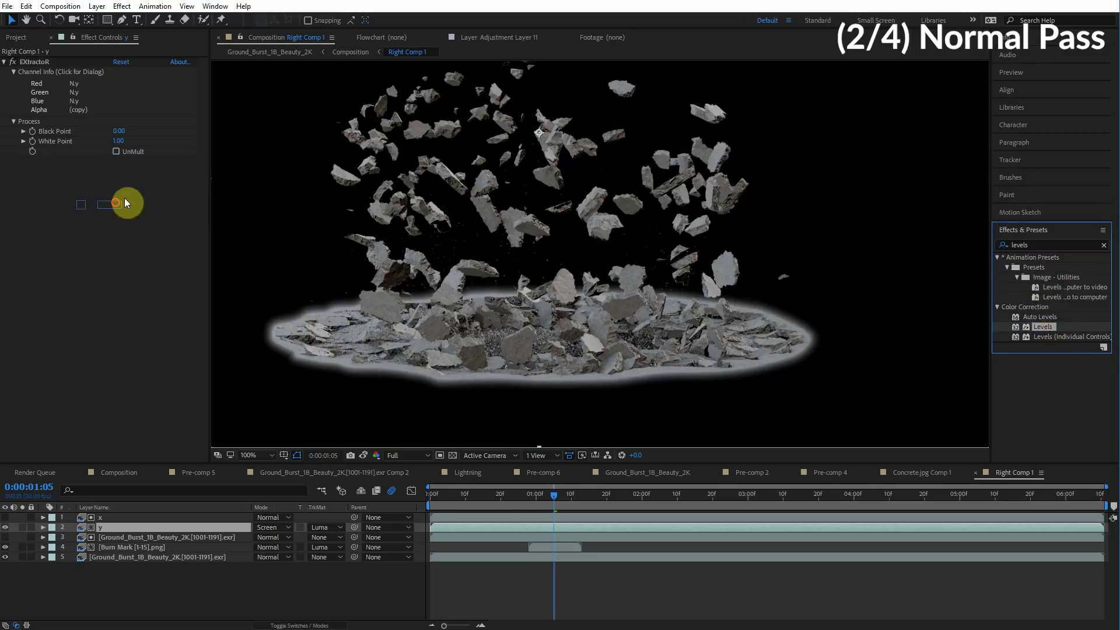
click(153, 302)
click(155, 315)
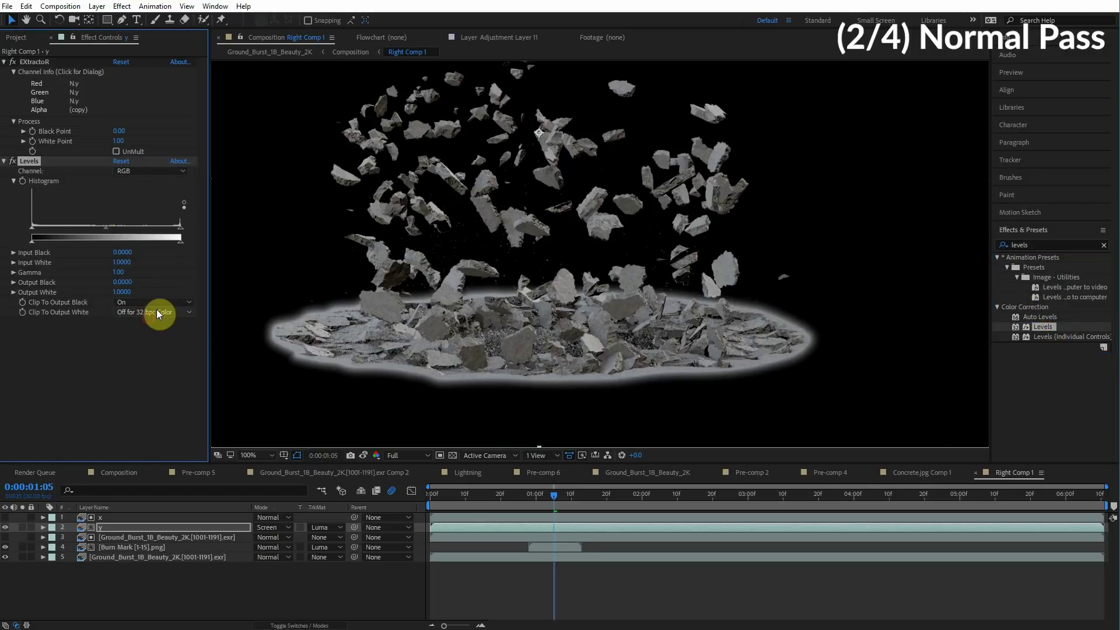
Inspect the debris ground edge, then delete the blue-tinted Screen layer
click(5, 528)
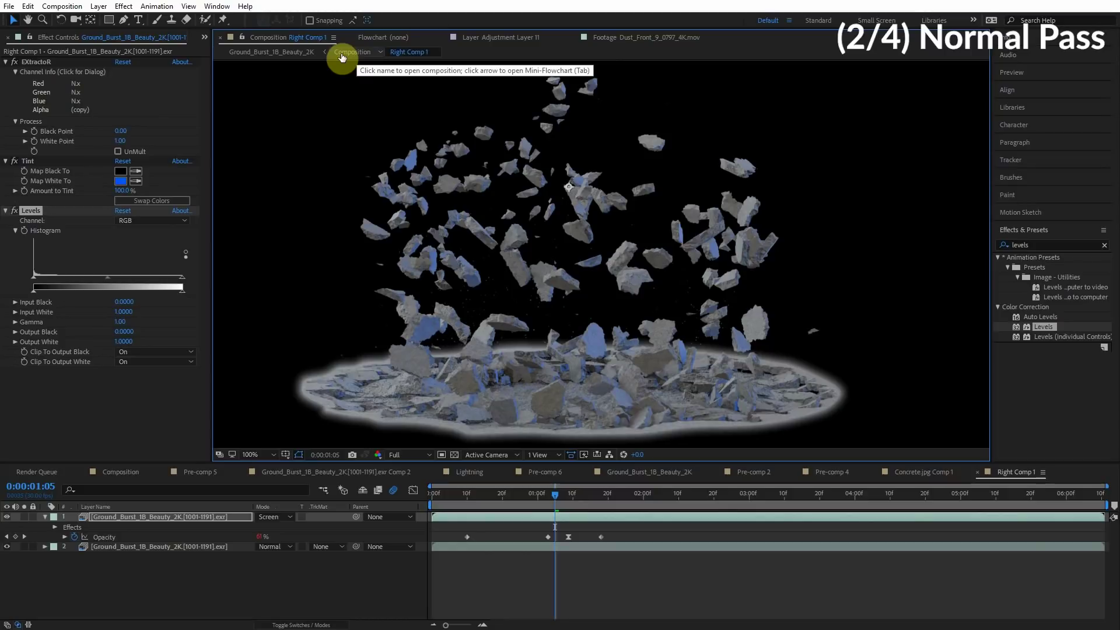
scroll(710, 330, up, 1)
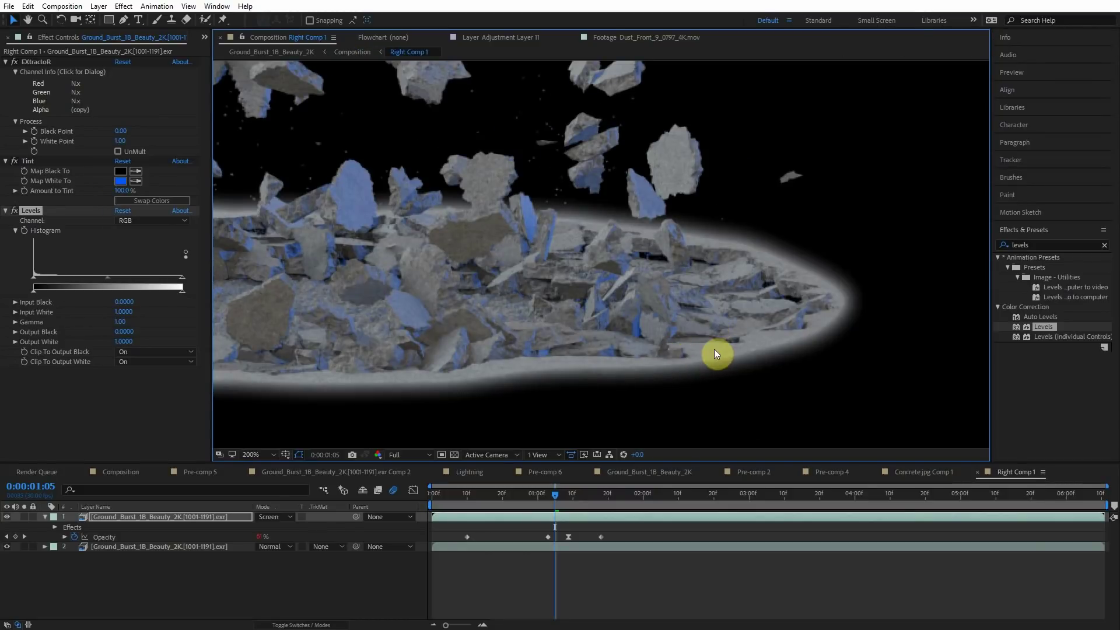
scroll(620, 267, left, 3)
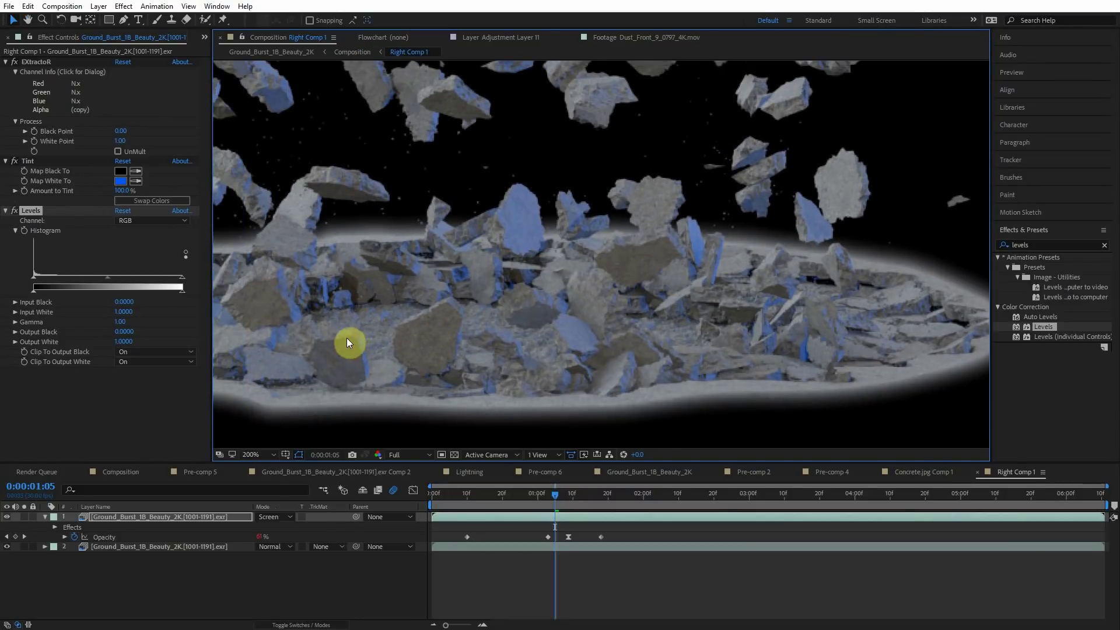
drag(347, 343, 458, 345)
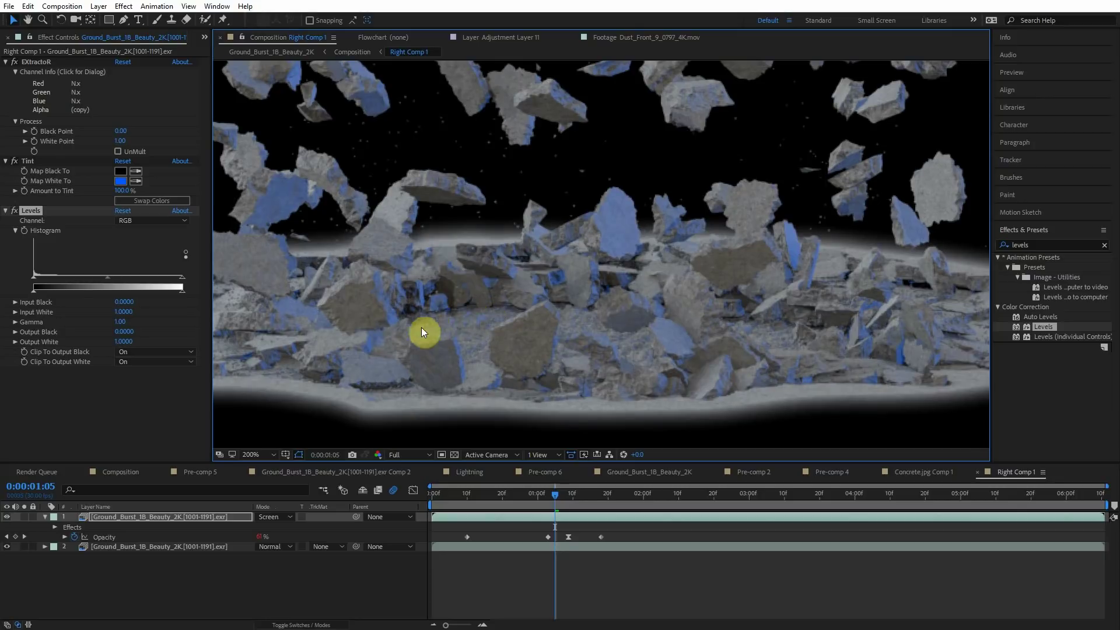
click(166, 517)
key(Delete)
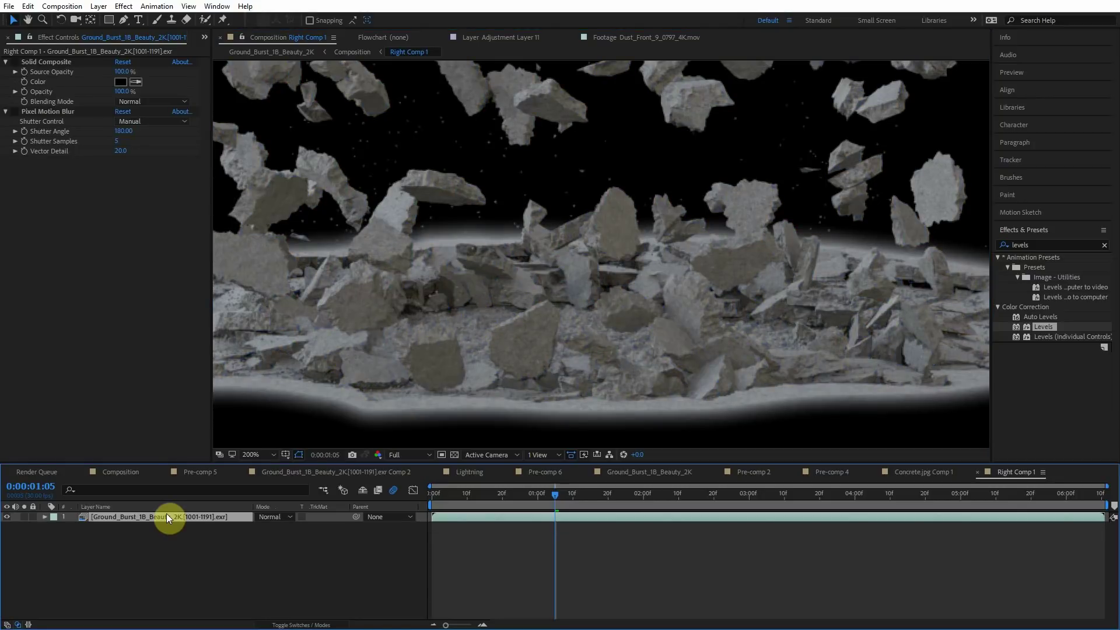
Duplicate the beauty layer, solo the copy and apply EXtractoR reading the id_out pass
key(ctrl+d)
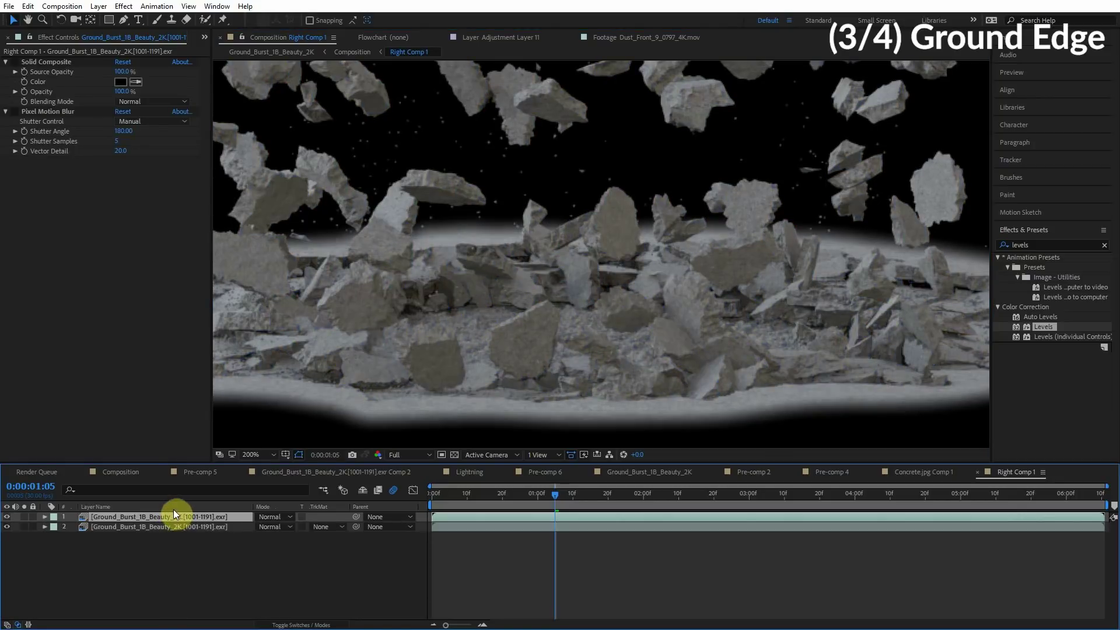
click(23, 517)
click(1044, 245)
text(ext)
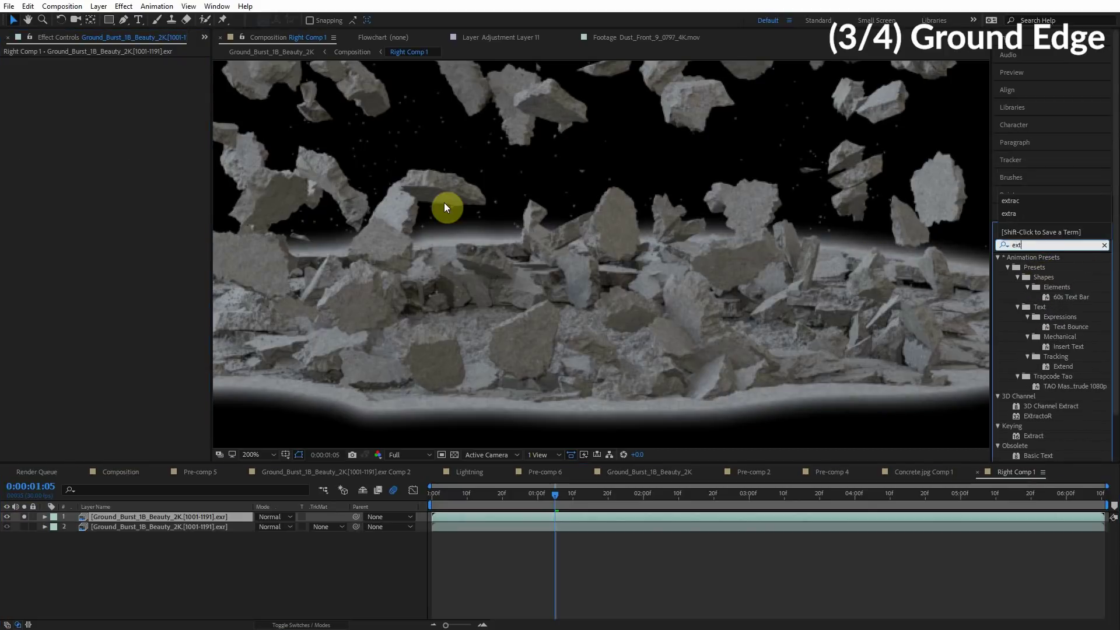
drag(443, 201, 443, 202)
click(44, 73)
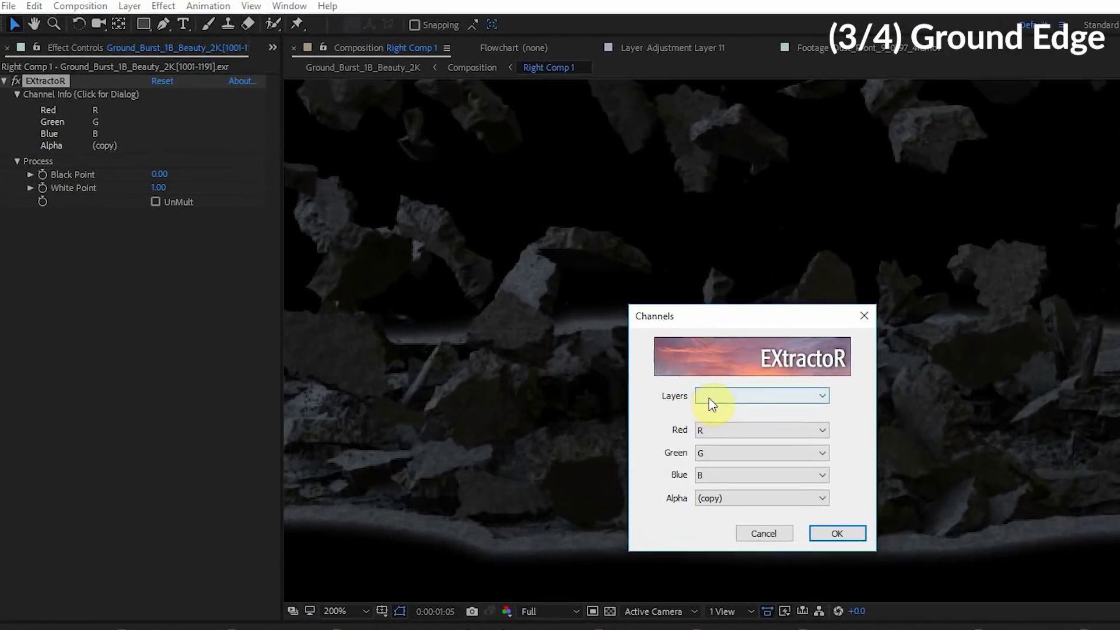
click(708, 398)
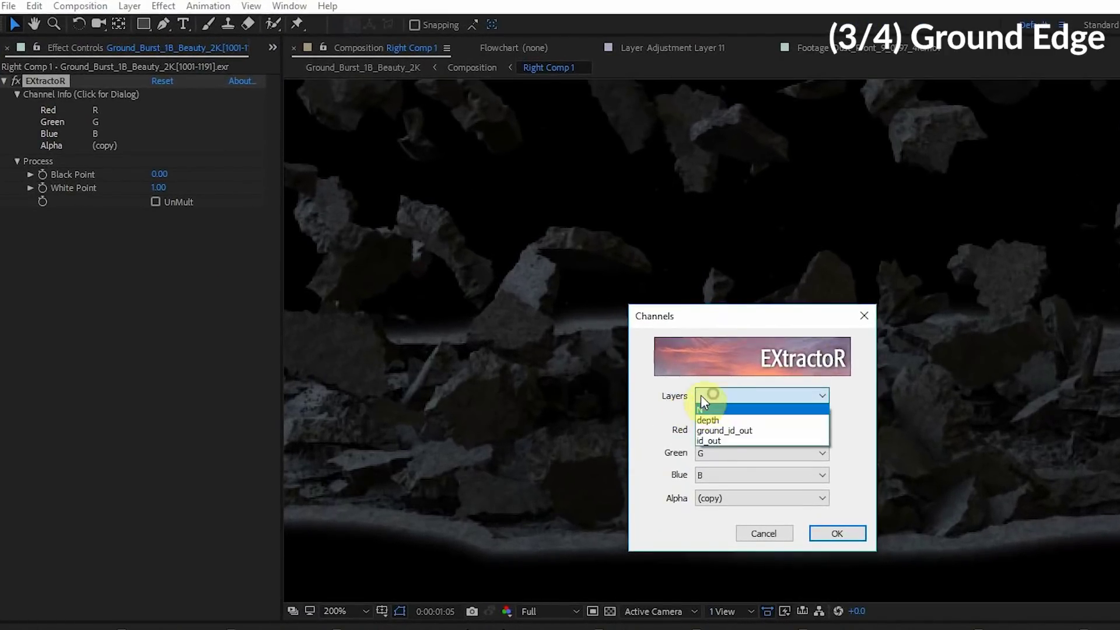
click(711, 439)
click(831, 531)
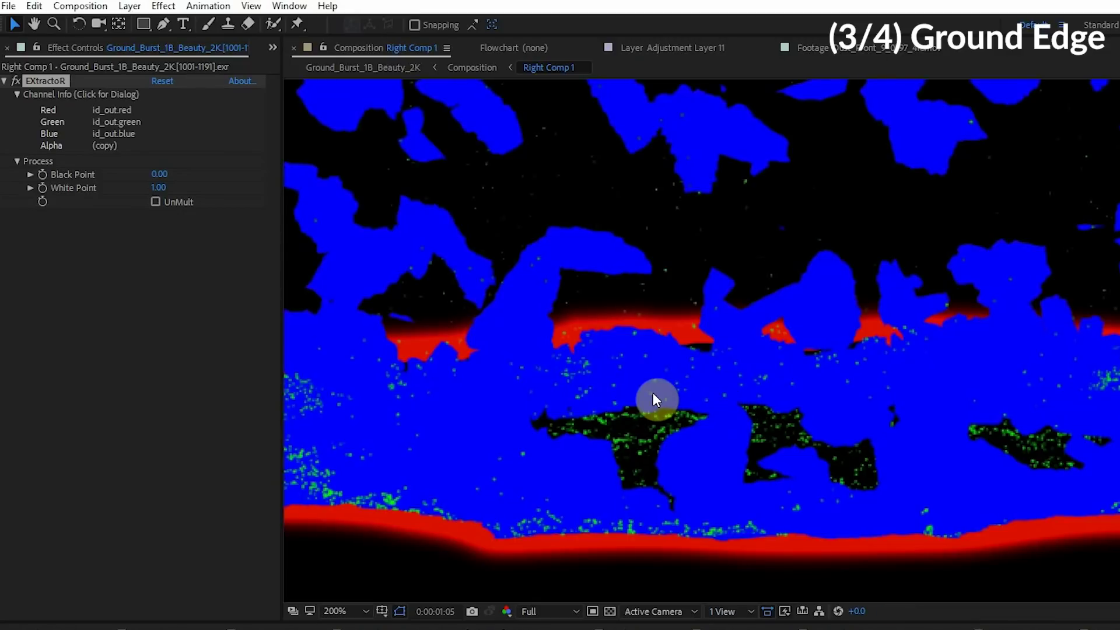
scroll(653, 399, down, 1)
scroll(625, 425, up, 1)
scroll(657, 412, down, 1)
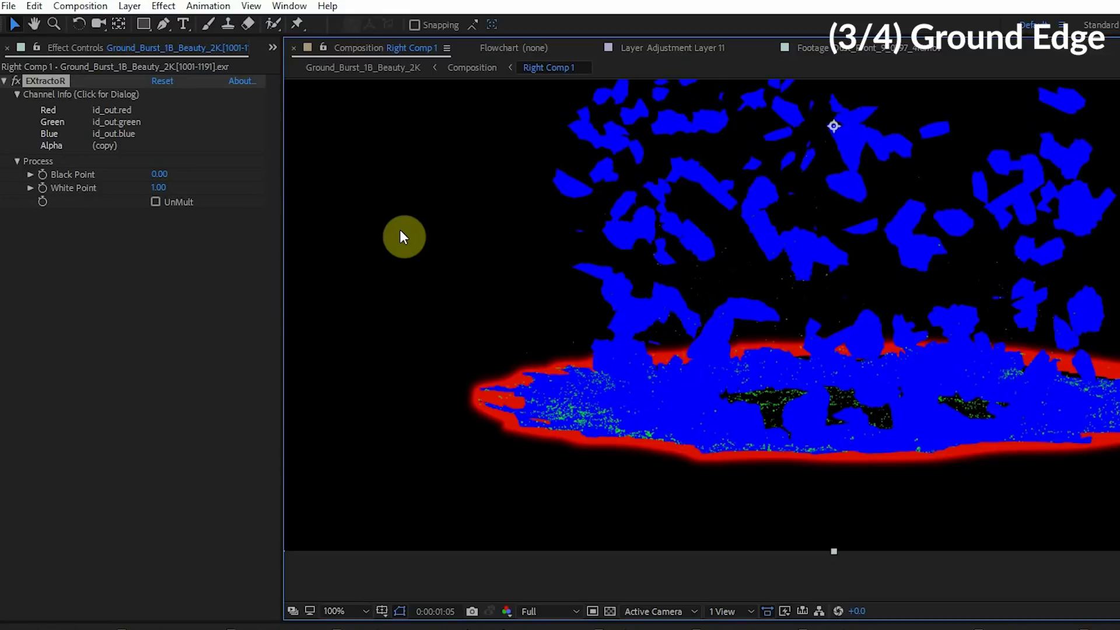
Set EXtractoR's green and blue channels to id_out.red for a white ground-edge matte
click(163, 119)
drag(759, 326, 430, 113)
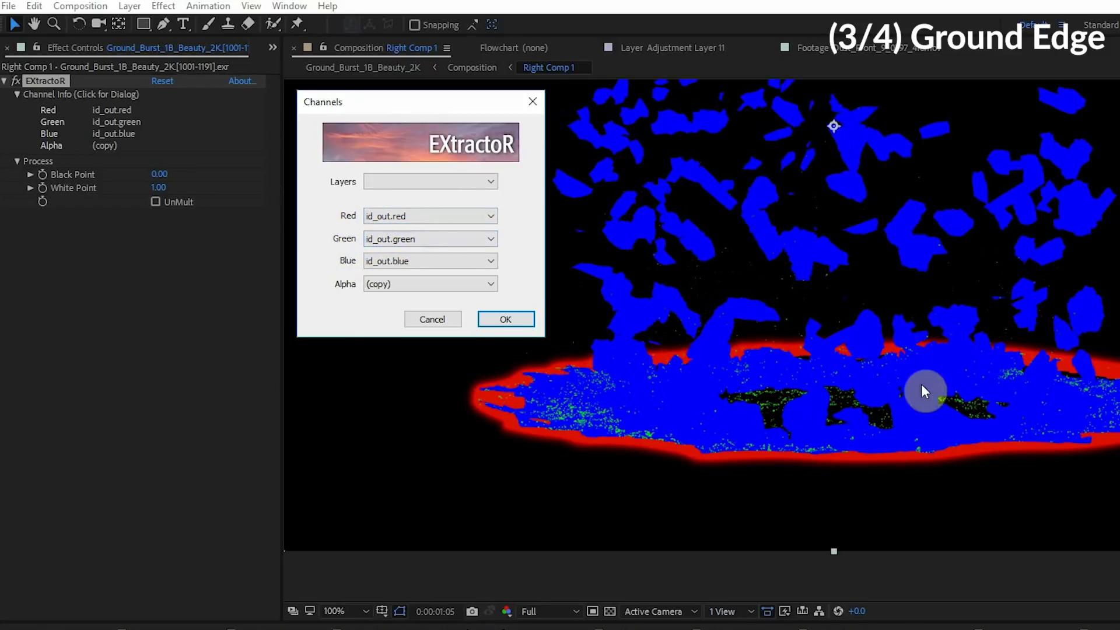
click(411, 239)
click(399, 396)
click(406, 257)
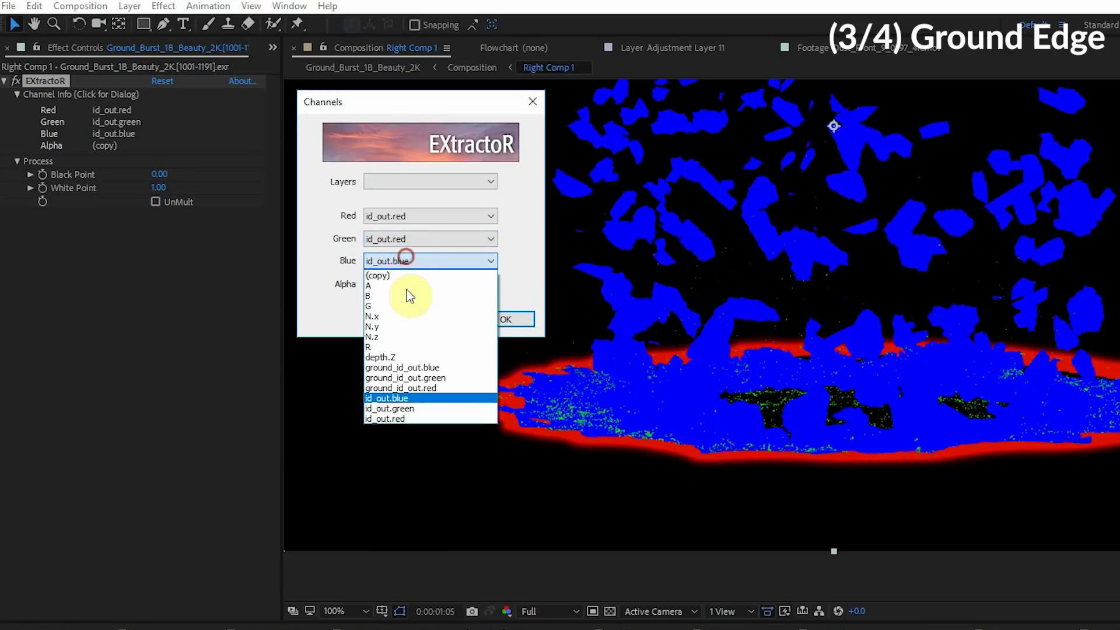
click(410, 415)
key(Return)
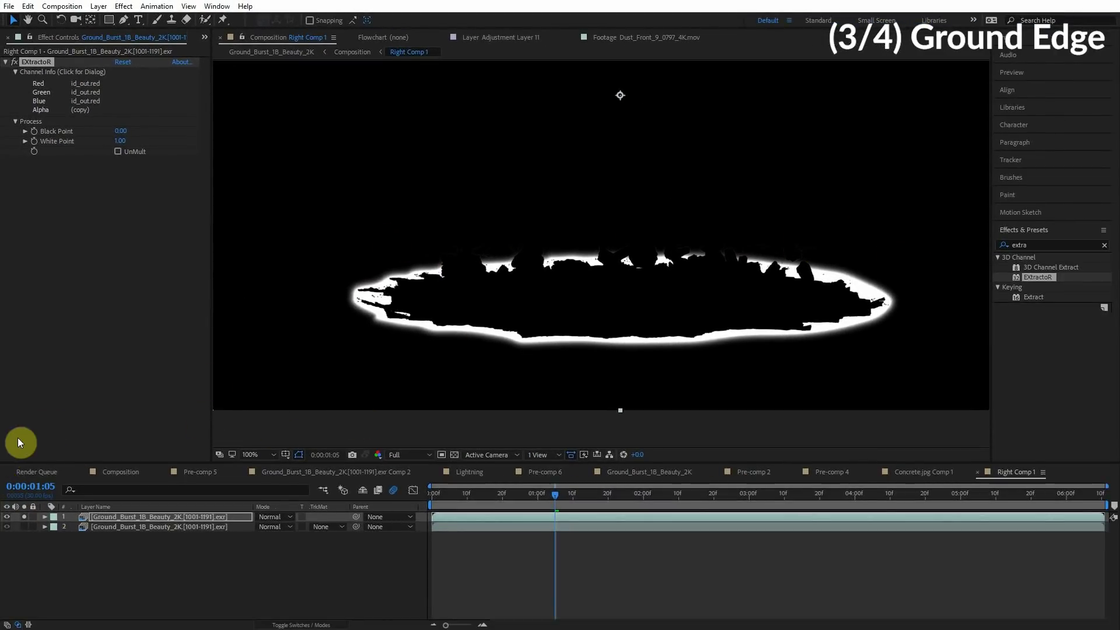
click(30, 517)
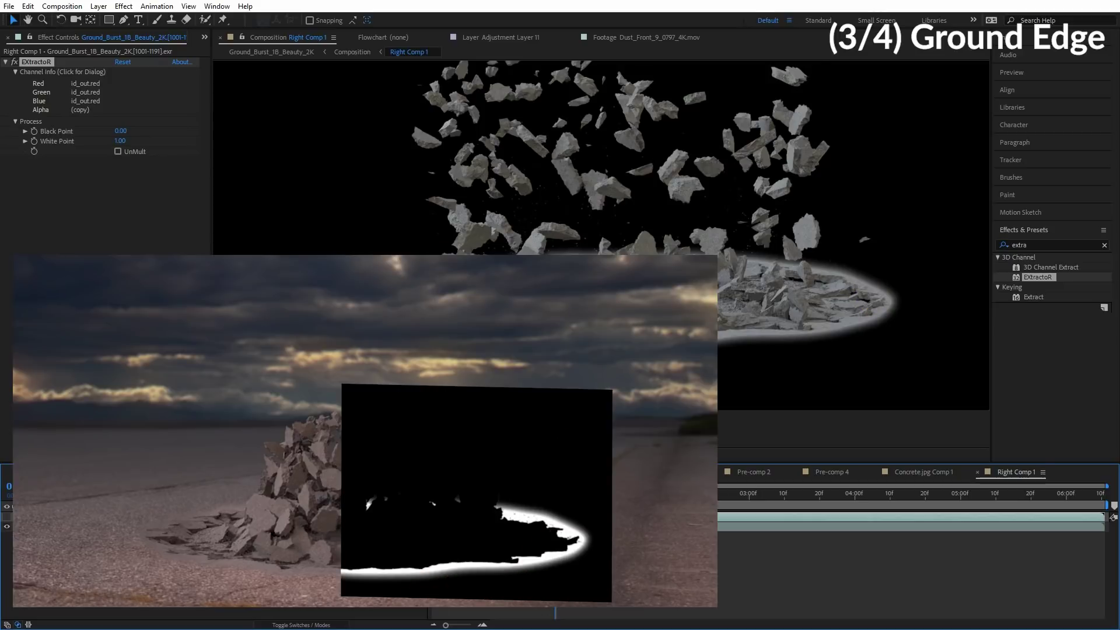
Add Solid Composite with a black backing and UnMult on to the matte layer
click(23, 516)
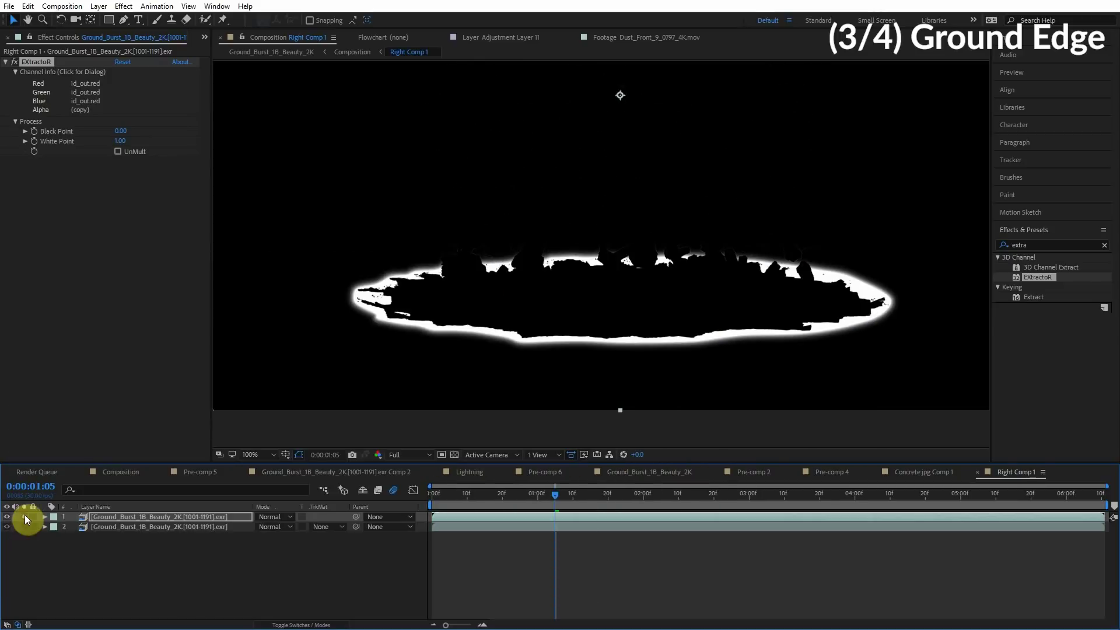
click(454, 455)
click(1070, 242)
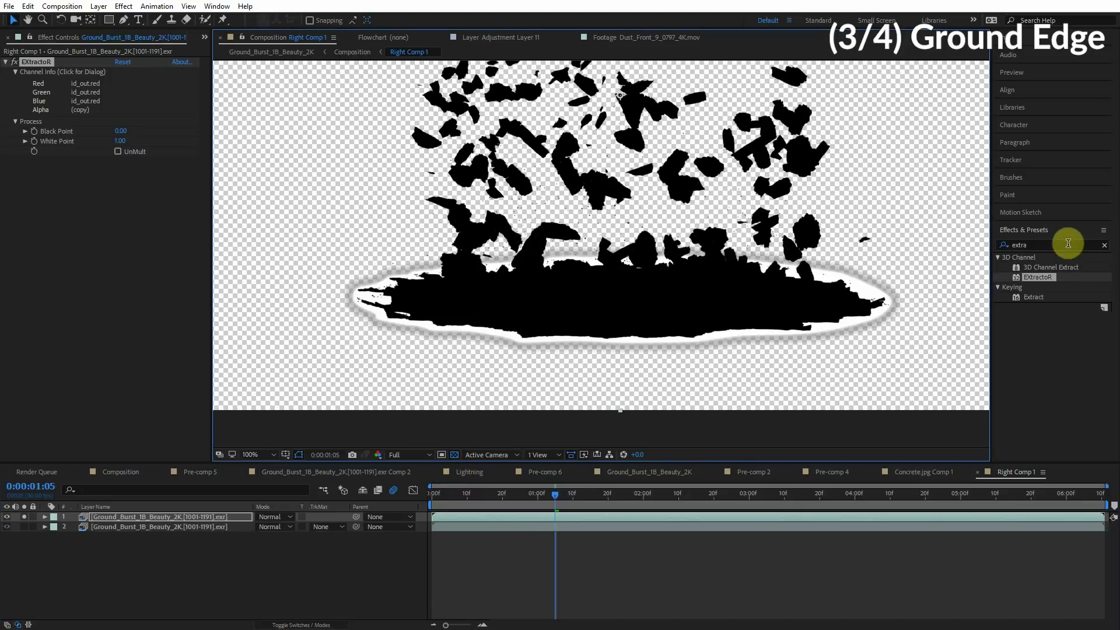
text(solid)
drag(1047, 267, 125, 187)
click(122, 181)
click(307, 313)
key(Return)
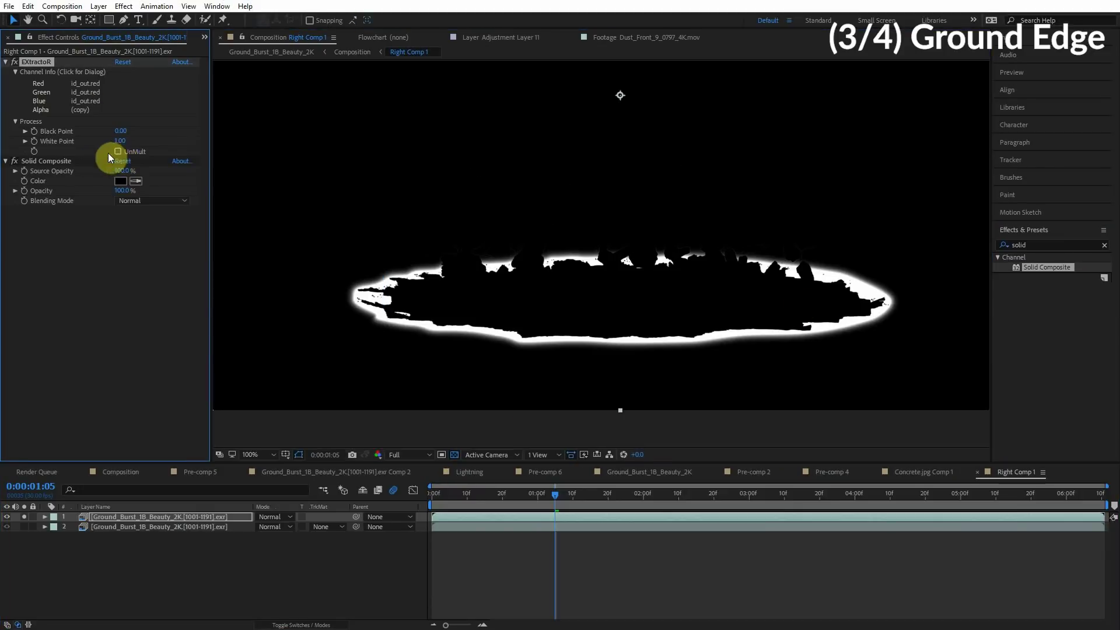
click(117, 152)
Unsolo the matte and set its blending mode to Silhouette Luma
click(274, 517)
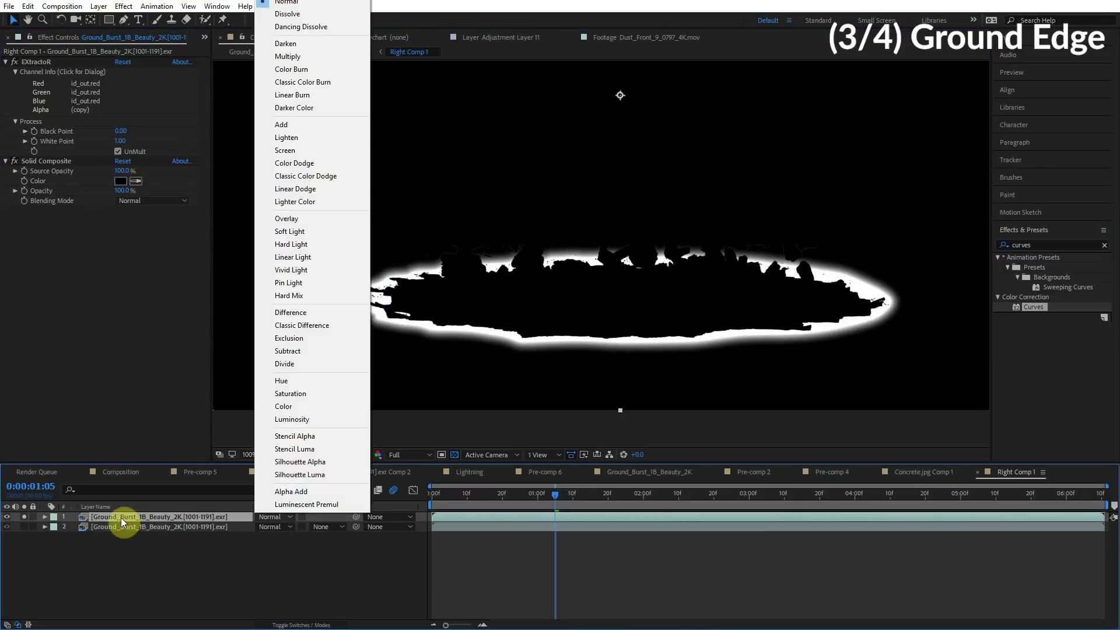
click(93, 518)
click(22, 518)
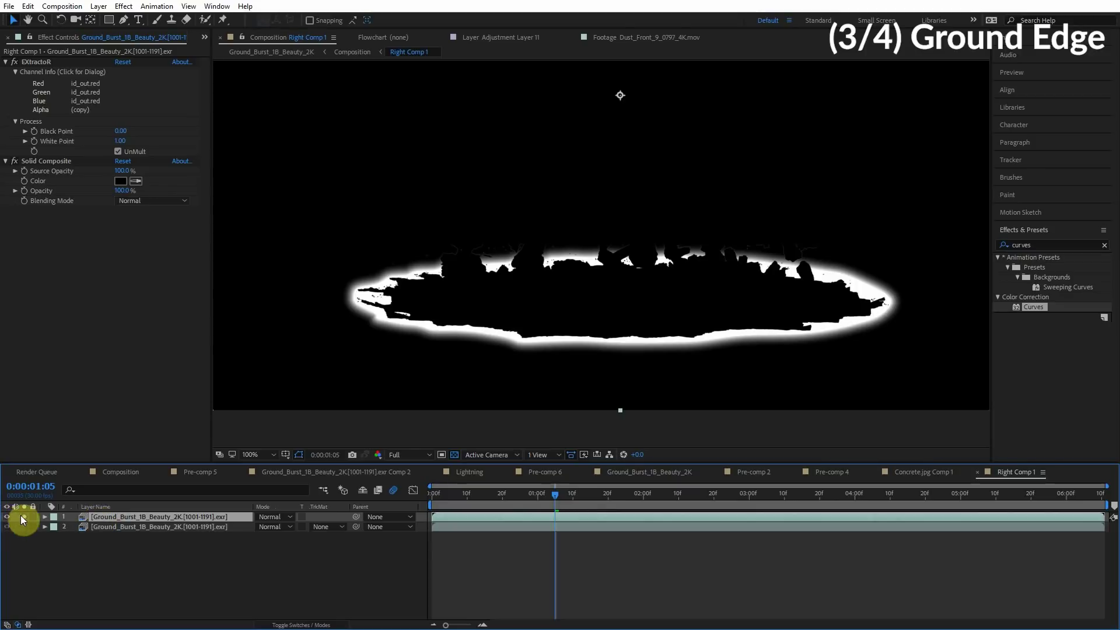
click(277, 518)
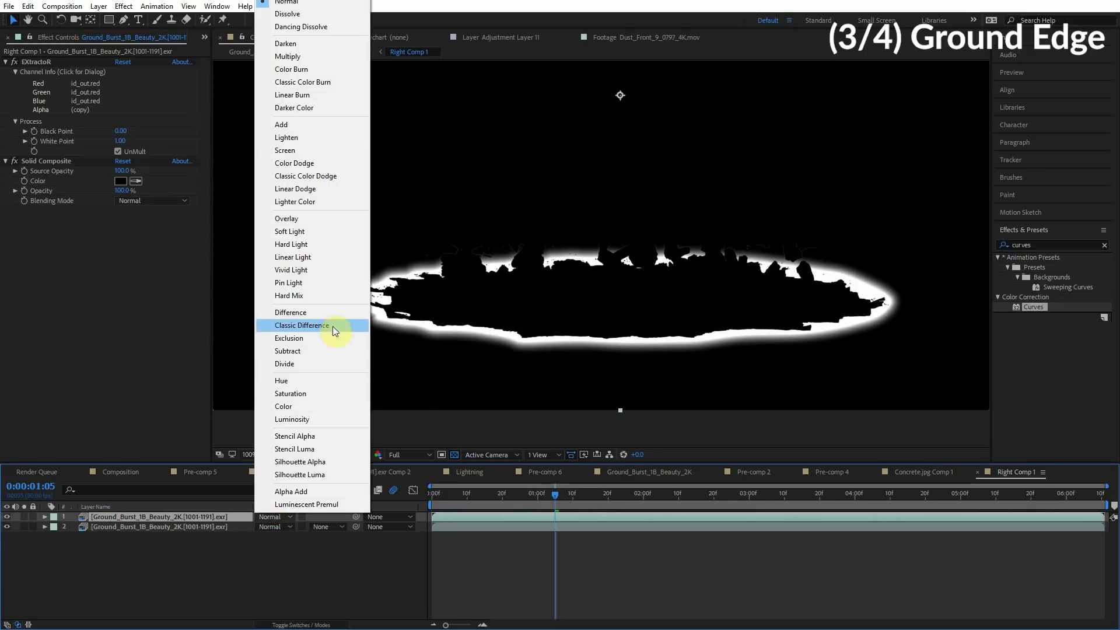
click(316, 475)
Add a steep Curves to the debris layer to remove the dark edge glow
scroll(500, 386, up, 1)
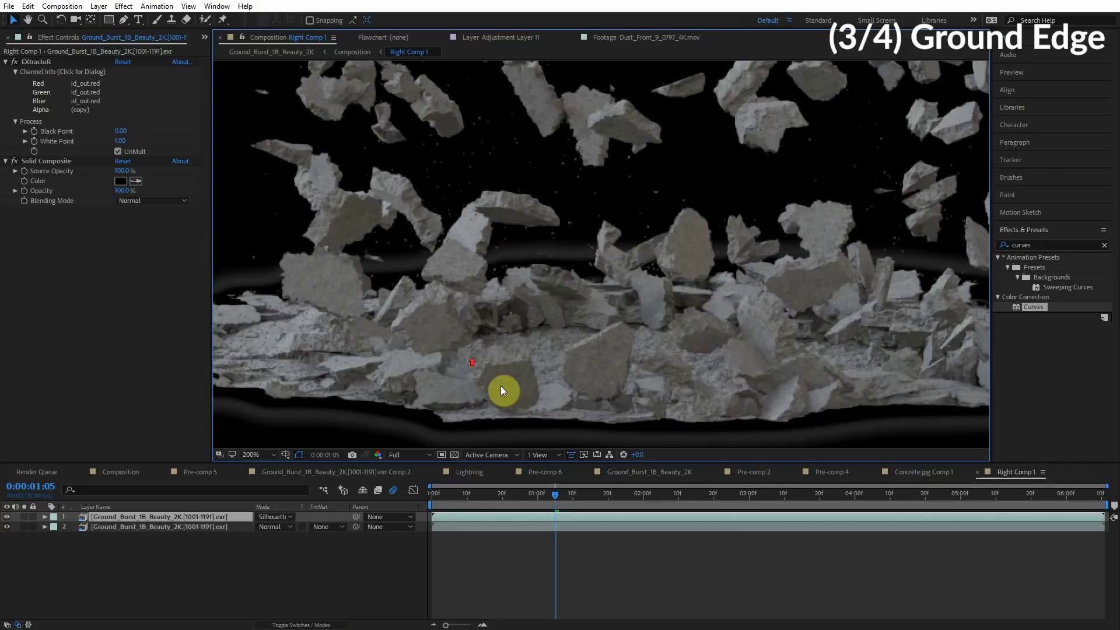
drag(500, 386, 468, 317)
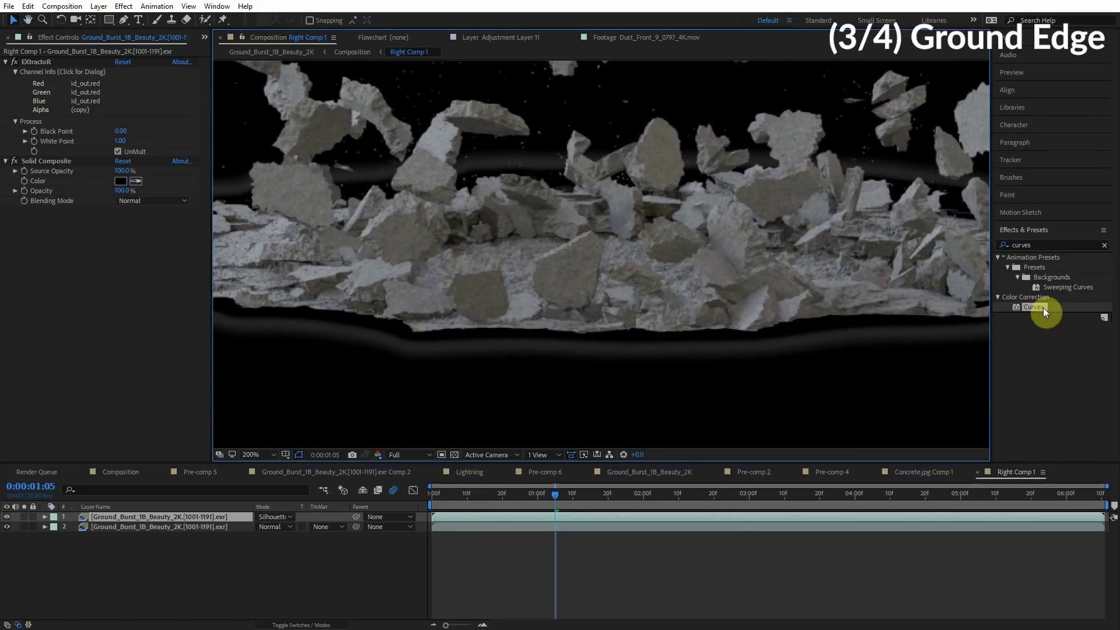
drag(1043, 307, 159, 442)
drag(125, 279, 123, 275)
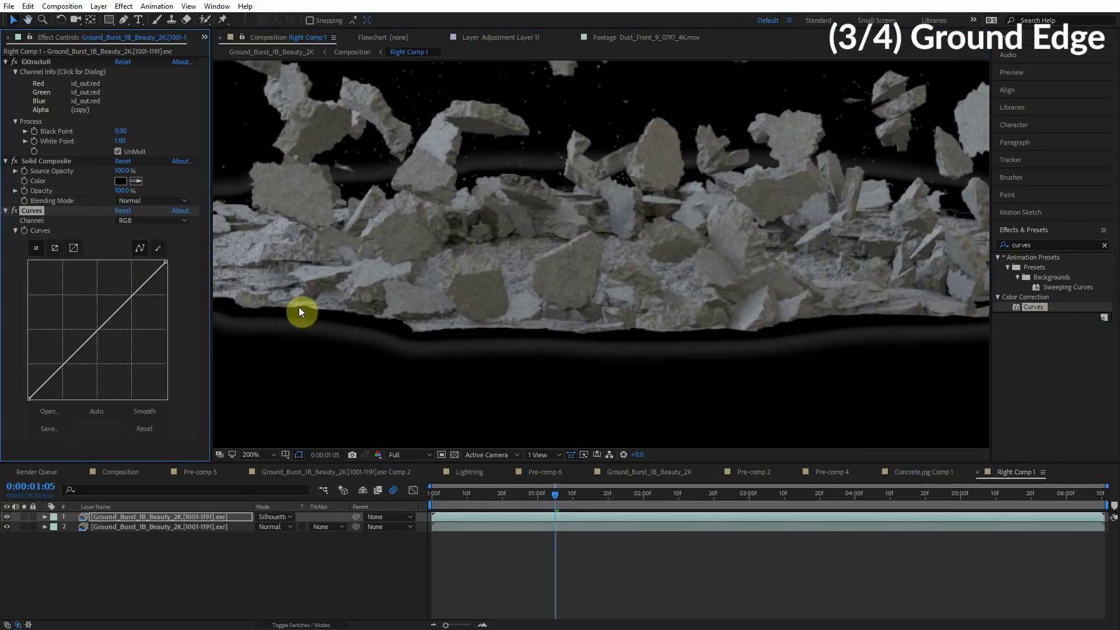
drag(77, 363, 42, 298)
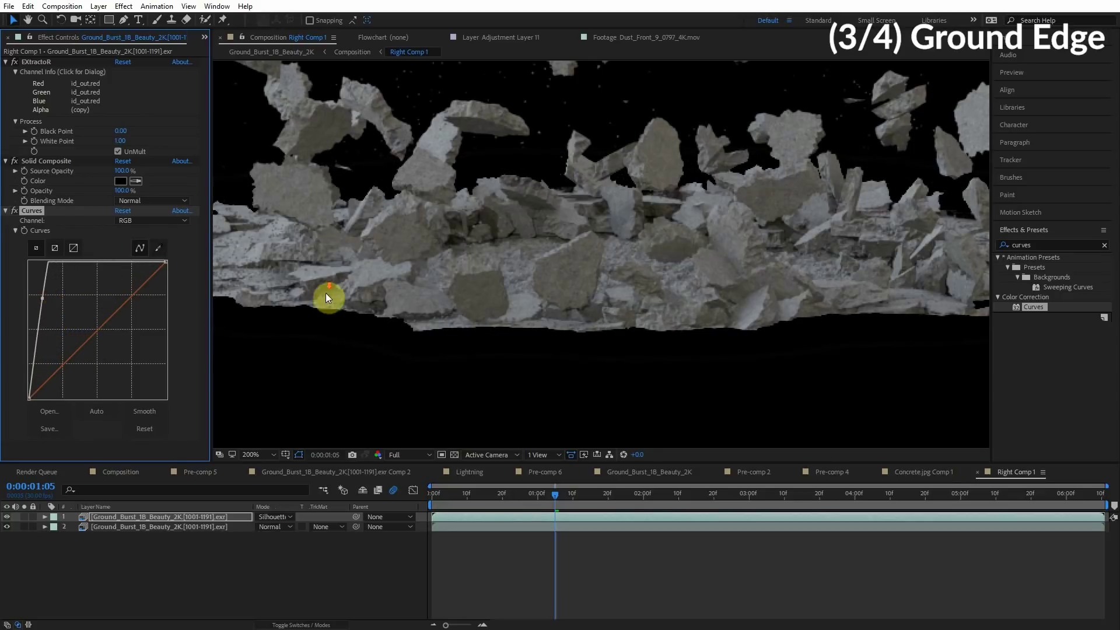
scroll(325, 295, down, 1)
Return the viewer to 100% and lower the debris layer's opacity
key(t)
drag(260, 528, 282, 496)
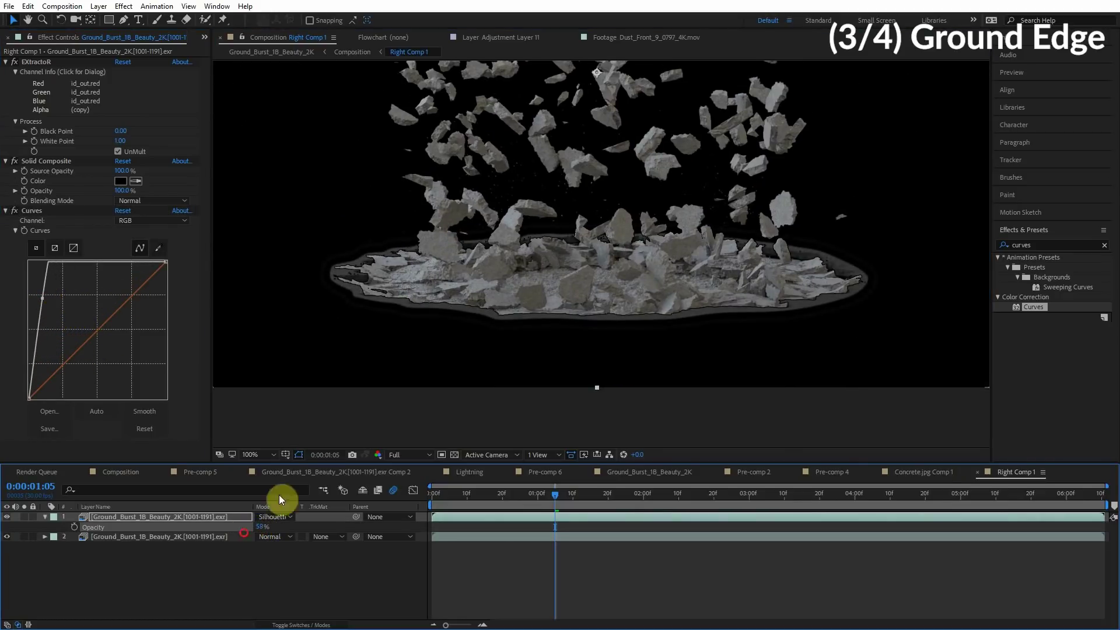
scroll(605, 321, up, 1)
scroll(603, 340, down, 1)
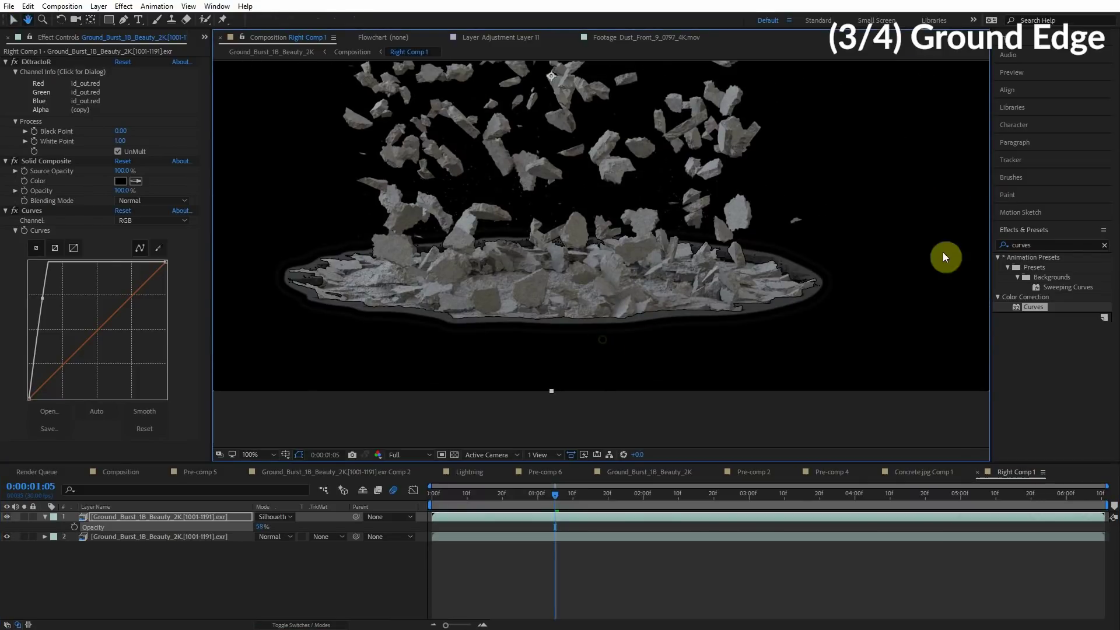
Add Levels with Clip To Output Black and Clip To Output White both On
click(1051, 244)
text(levels)
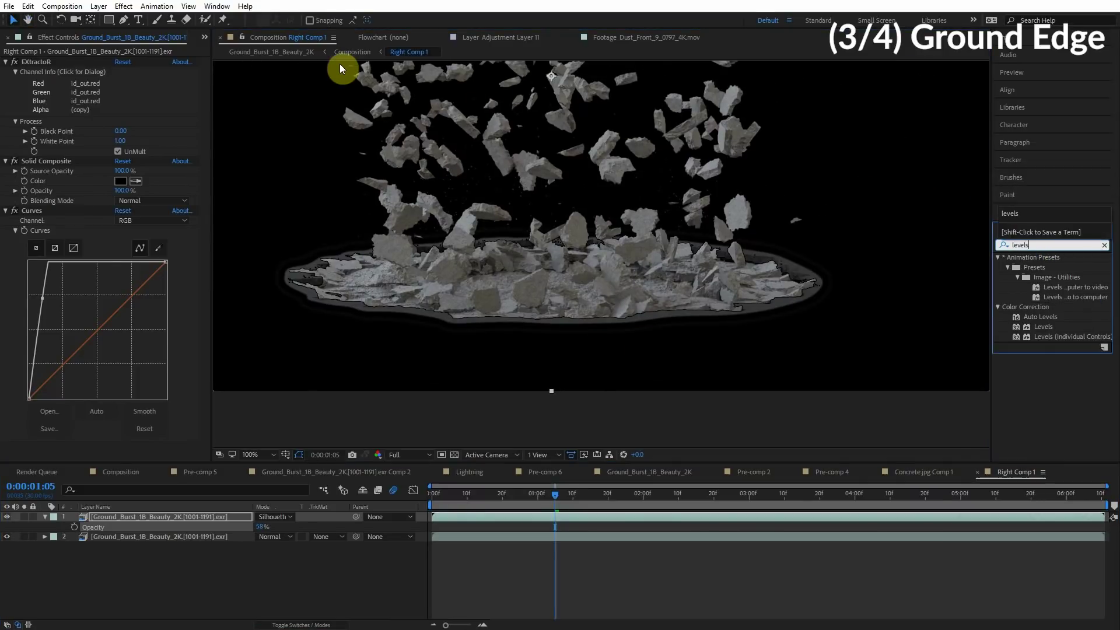
drag(1050, 328, 143, 430)
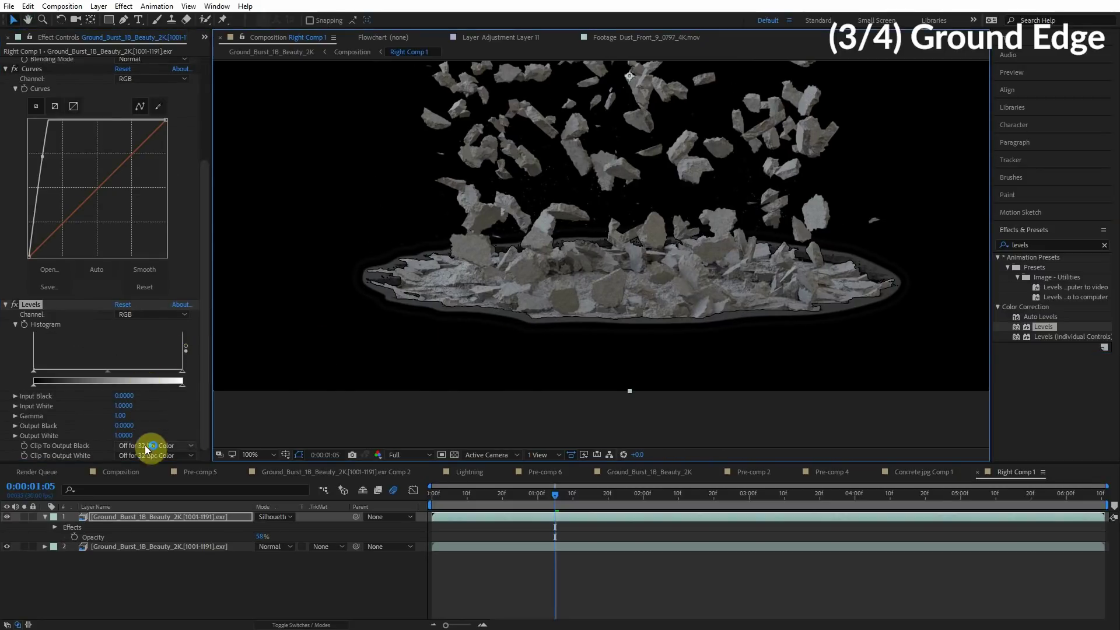
click(144, 446)
click(141, 461)
click(143, 455)
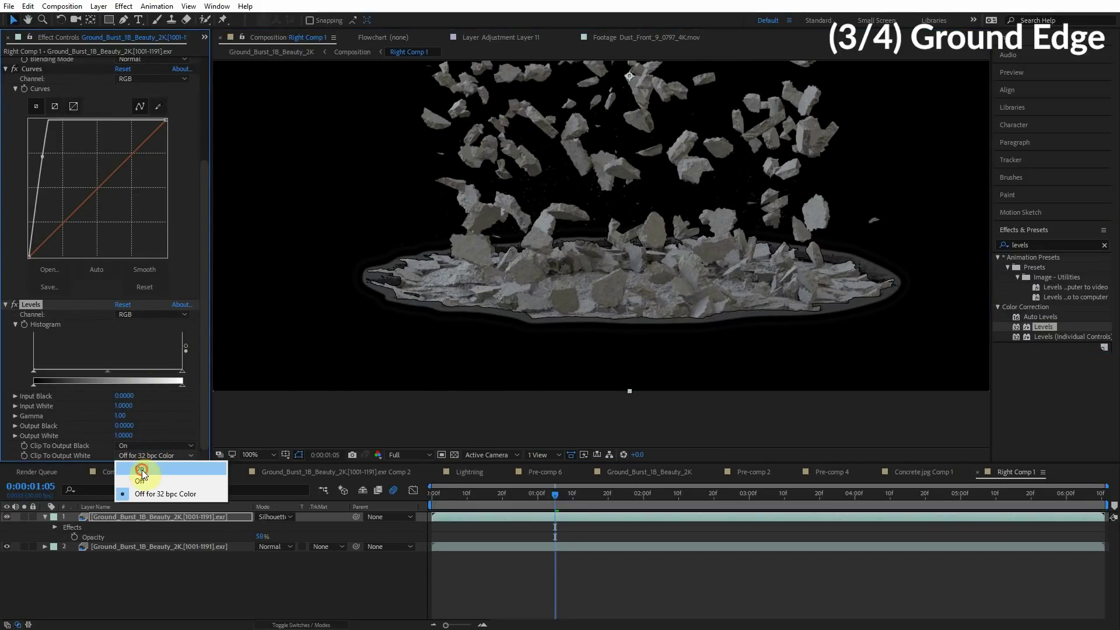
click(141, 470)
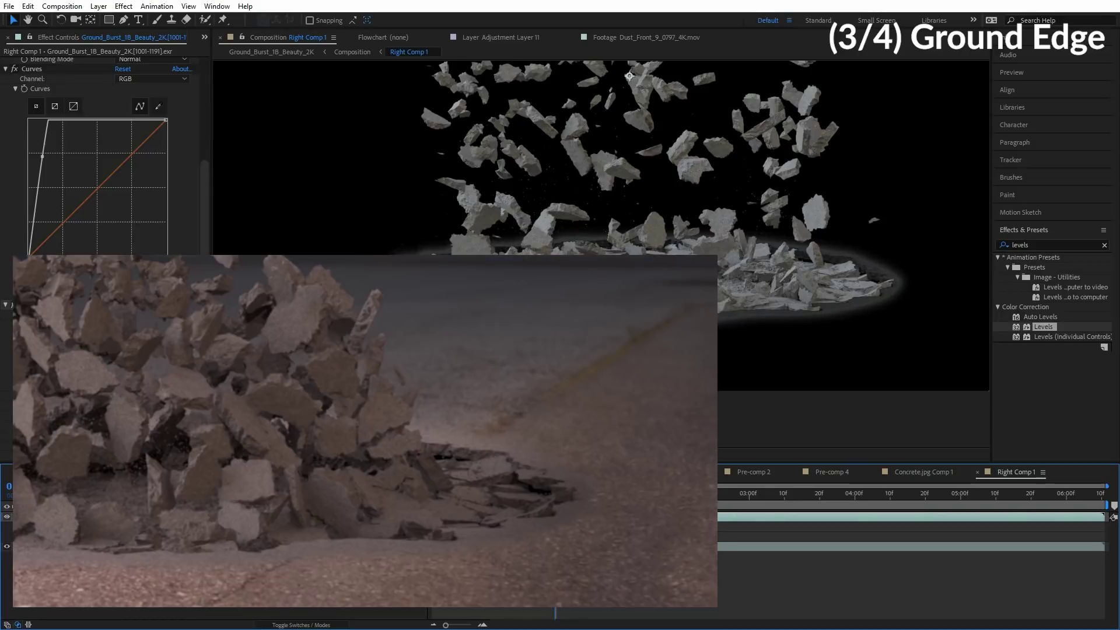
Select all of the layer's effects for removal
scroll(70, 111, up, 5)
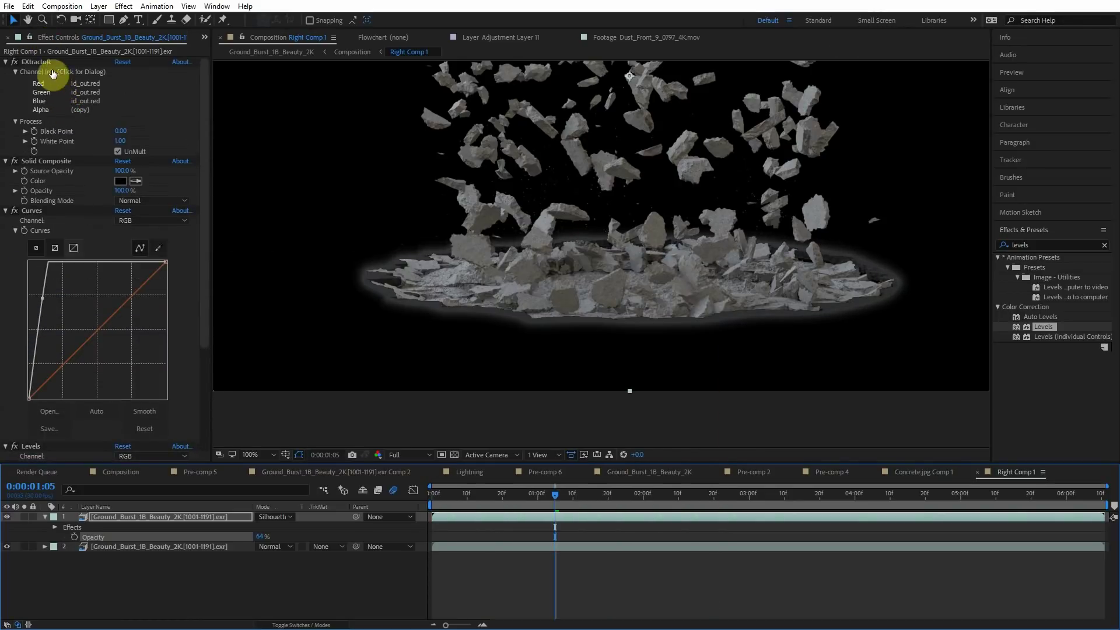
click(42, 64)
key(ctrl+a)
Clear the layer's effects and apply ExtractoR reading the ground_id_out pass
key(Delete)
text(extra)
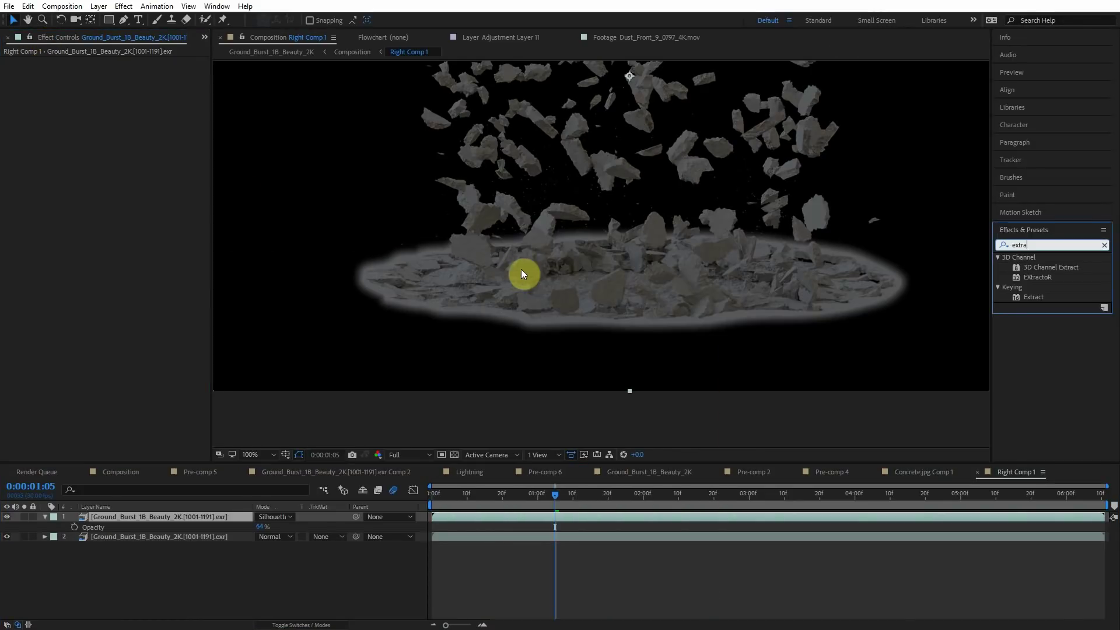
drag(1037, 277, 82, 98)
click(42, 99)
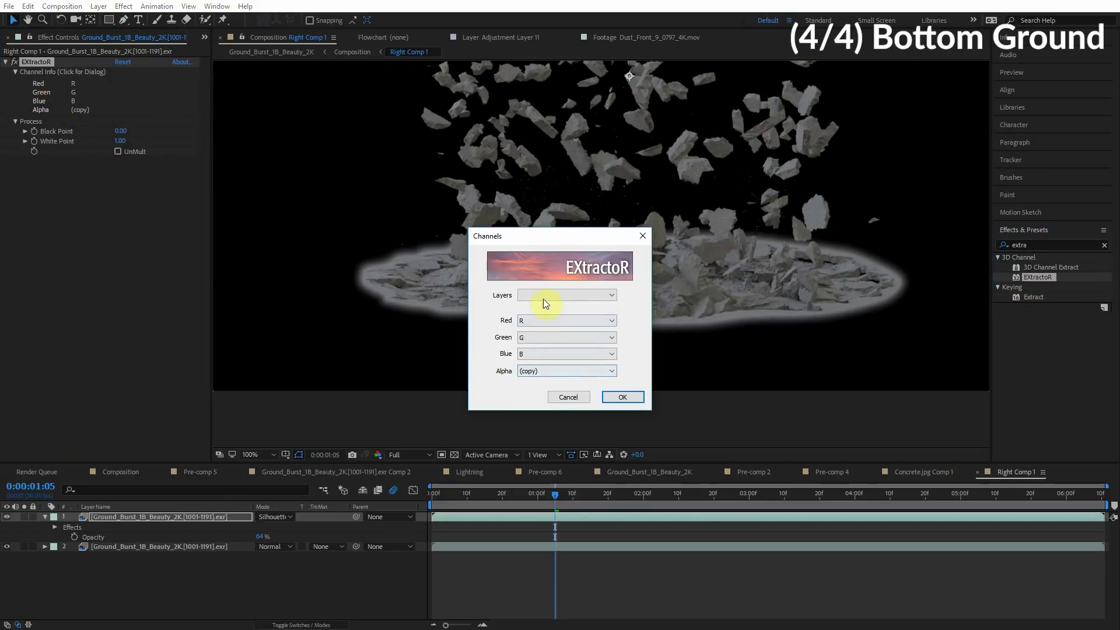
click(544, 296)
click(549, 322)
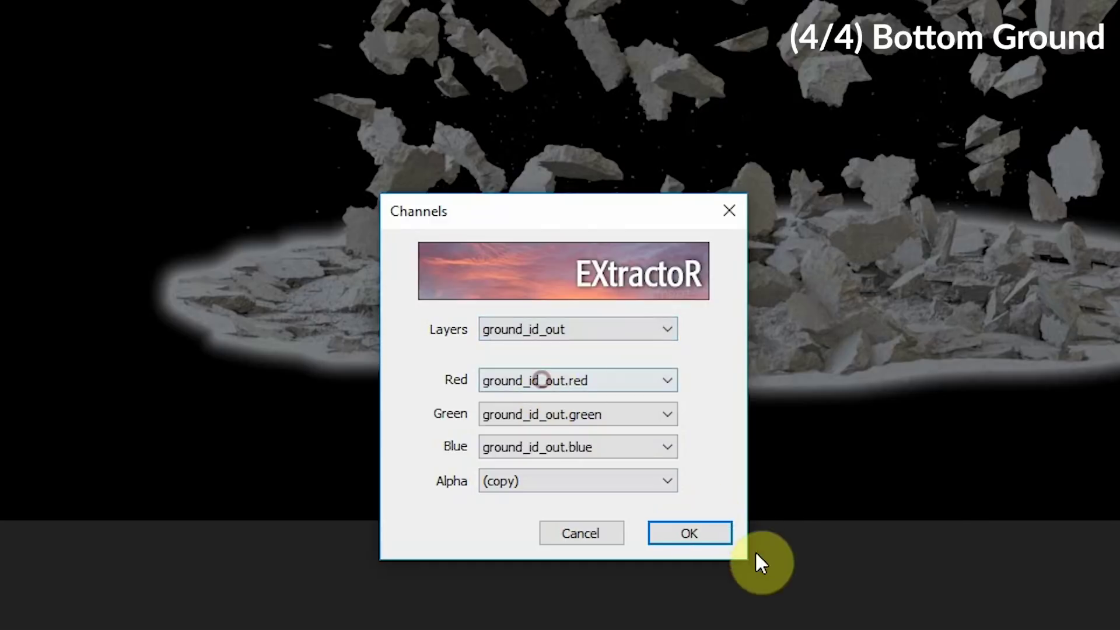
click(688, 533)
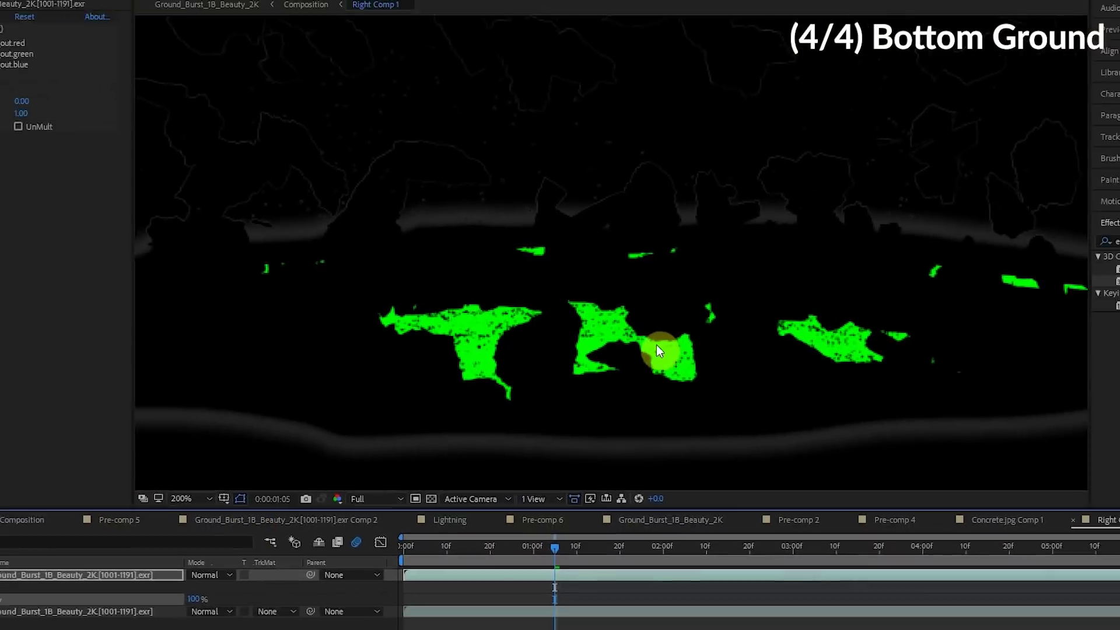
Set ExtractoR's red channel to ground_id_out.green and change the blue channel source
click(105, 94)
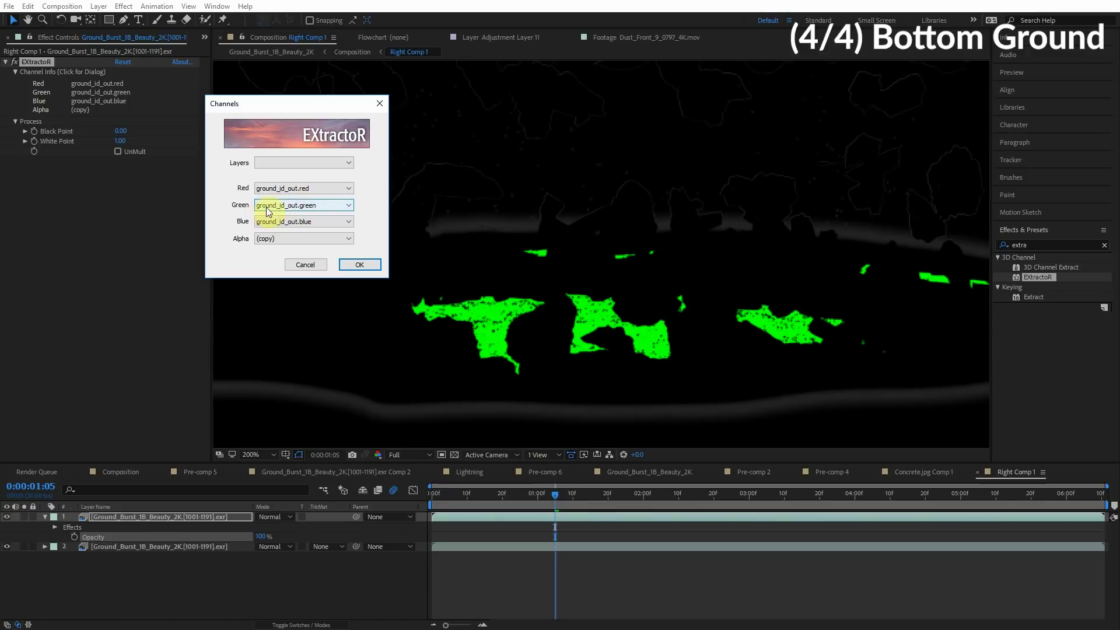
click(289, 189)
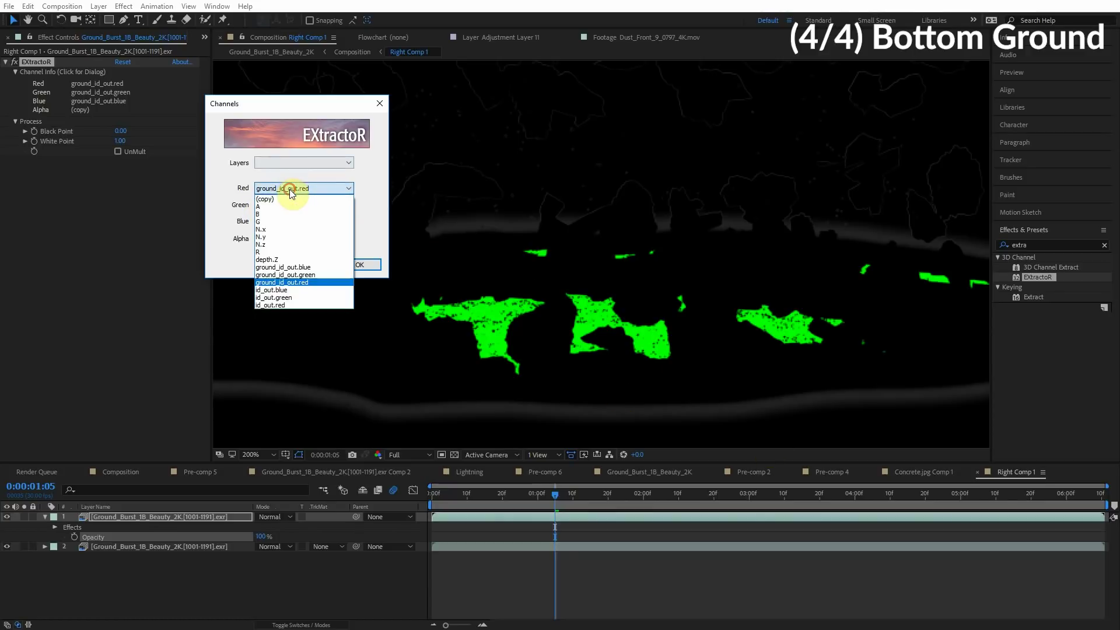
click(314, 272)
click(303, 222)
click(307, 312)
click(368, 264)
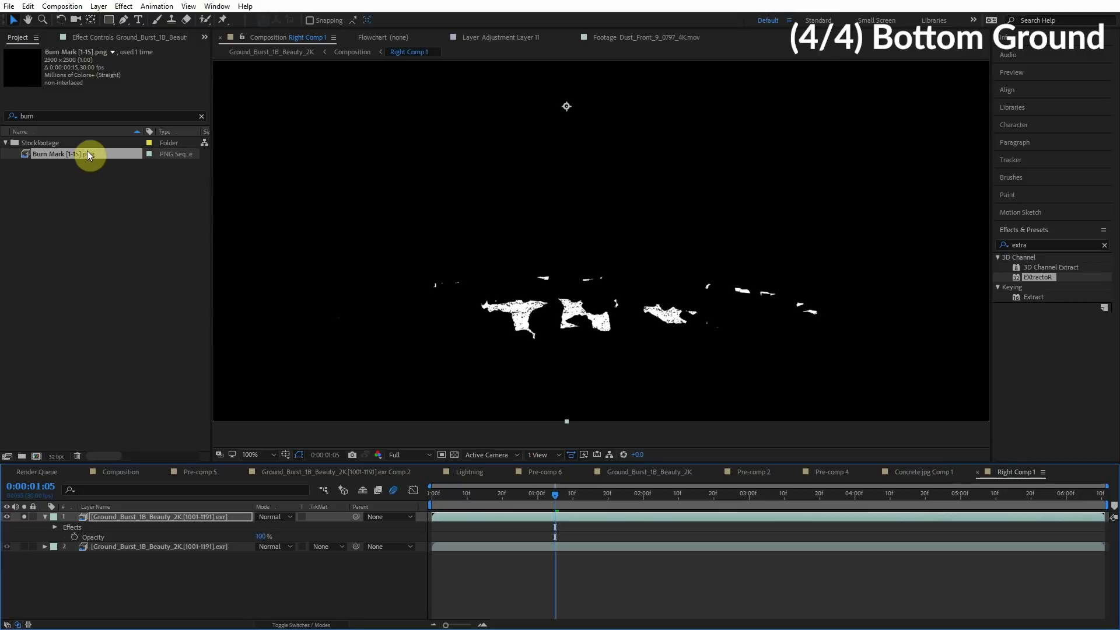
Add the Burn Mark footage to the comp starting around one second
drag(86, 150, 548, 281)
mouse_move(90, 154)
mouse_down()
mouse_move(82, 147)
mouse_move(170, 455)
mouse_move(165, 507)
mouse_move(180, 517)
mouse_up()
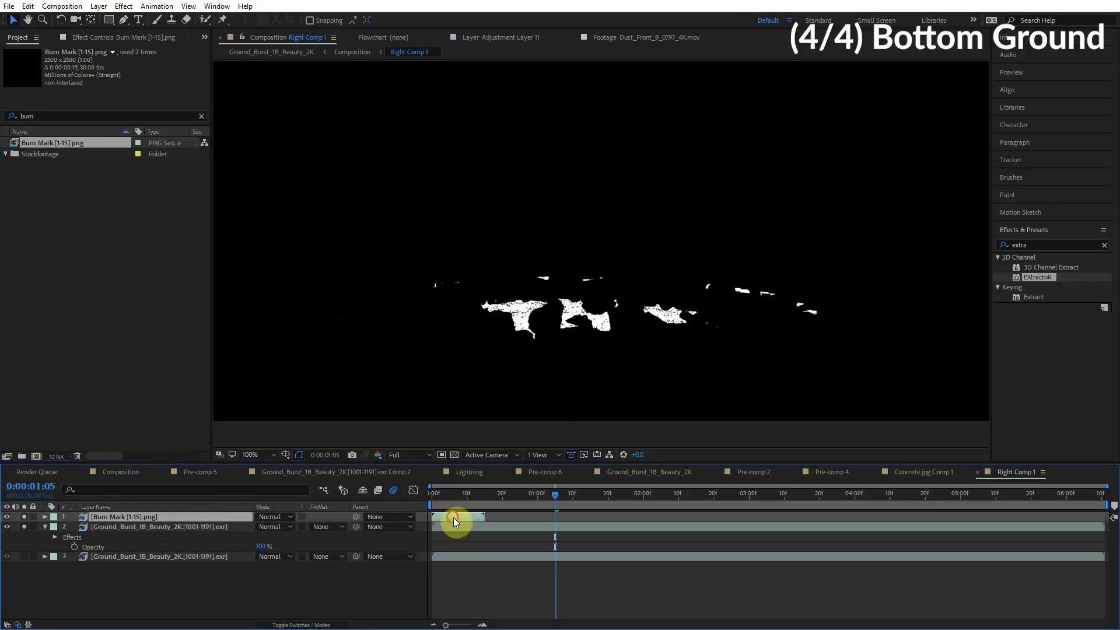
drag(453, 517, 560, 521)
scroll(533, 280, down, 1)
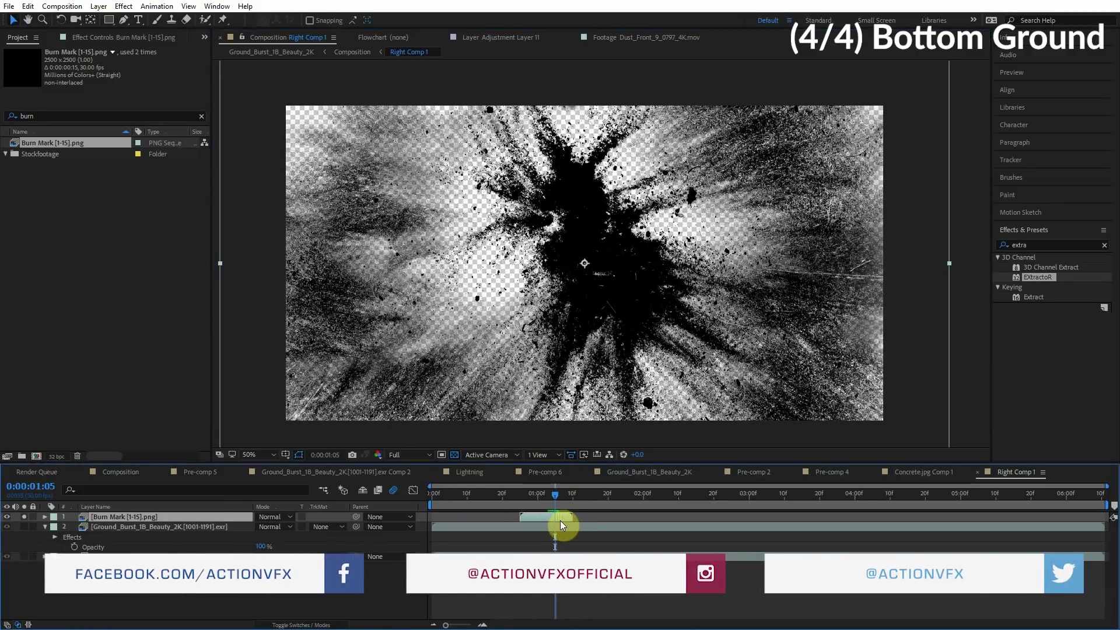
Move the burn mark down onto the ground, start it slightly later, and scale it to about 44%
drag(578, 314, 571, 381)
drag(544, 517, 555, 516)
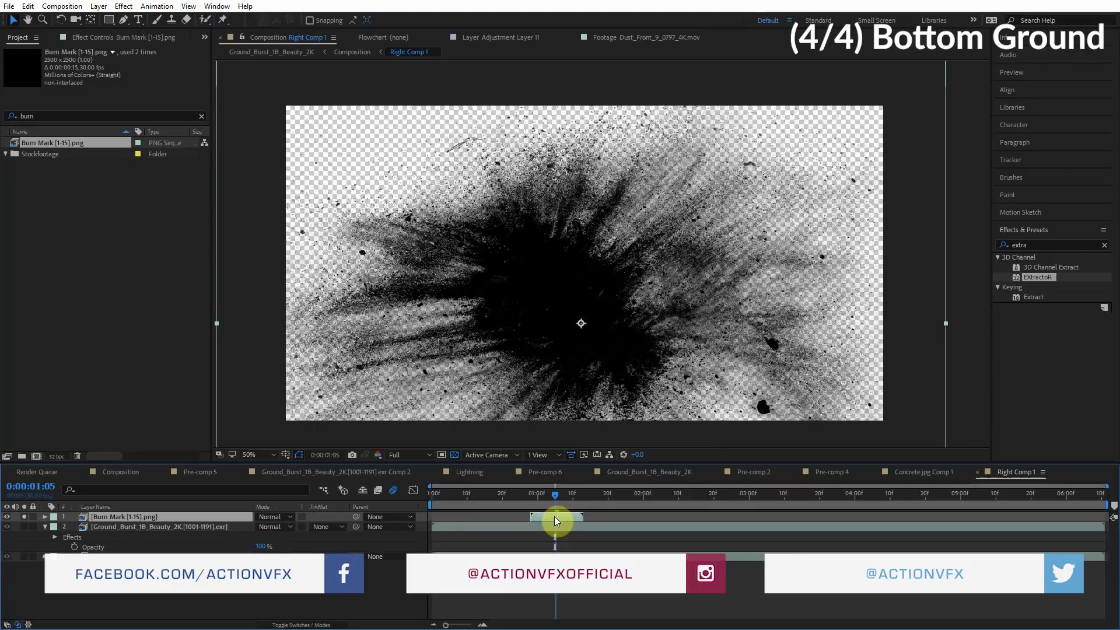
drag(580, 320, 587, 355)
key(s)
drag(282, 528, 256, 532)
scroll(595, 425, up, 2)
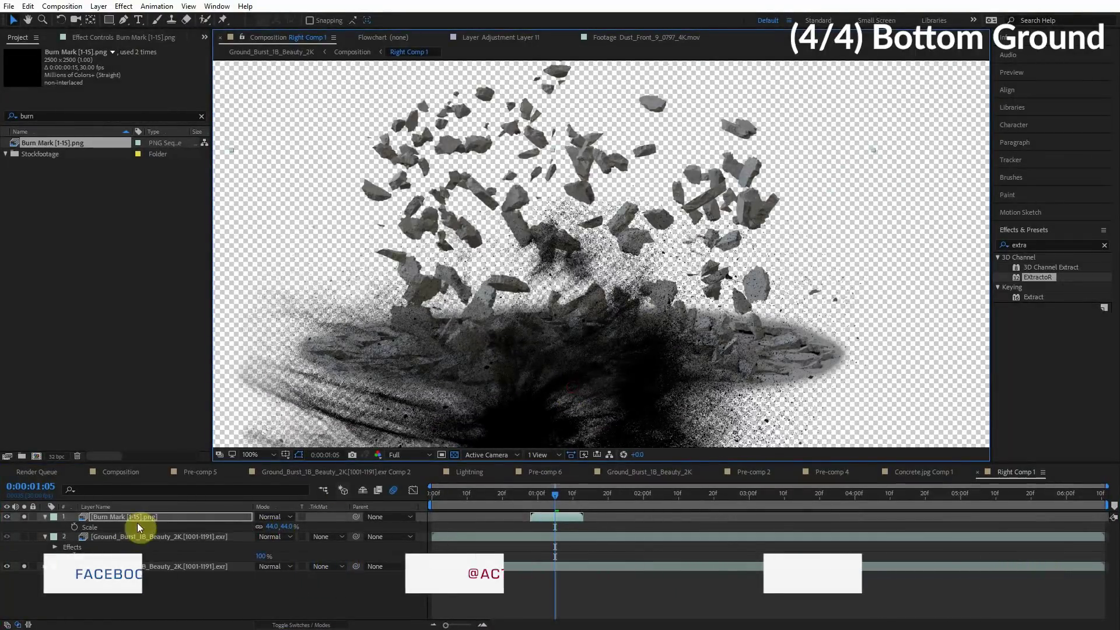
Place Burn Mark below the ground-patch matte and set its track matte to Luma Matte
drag(137, 522, 138, 552)
click(139, 516)
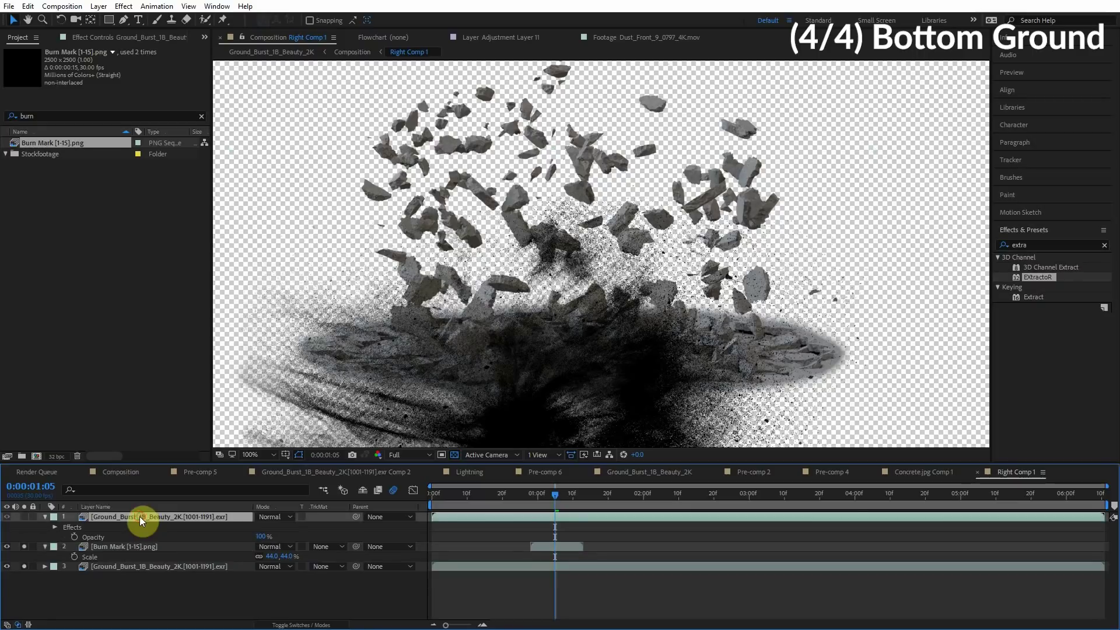
click(23, 516)
click(23, 516)
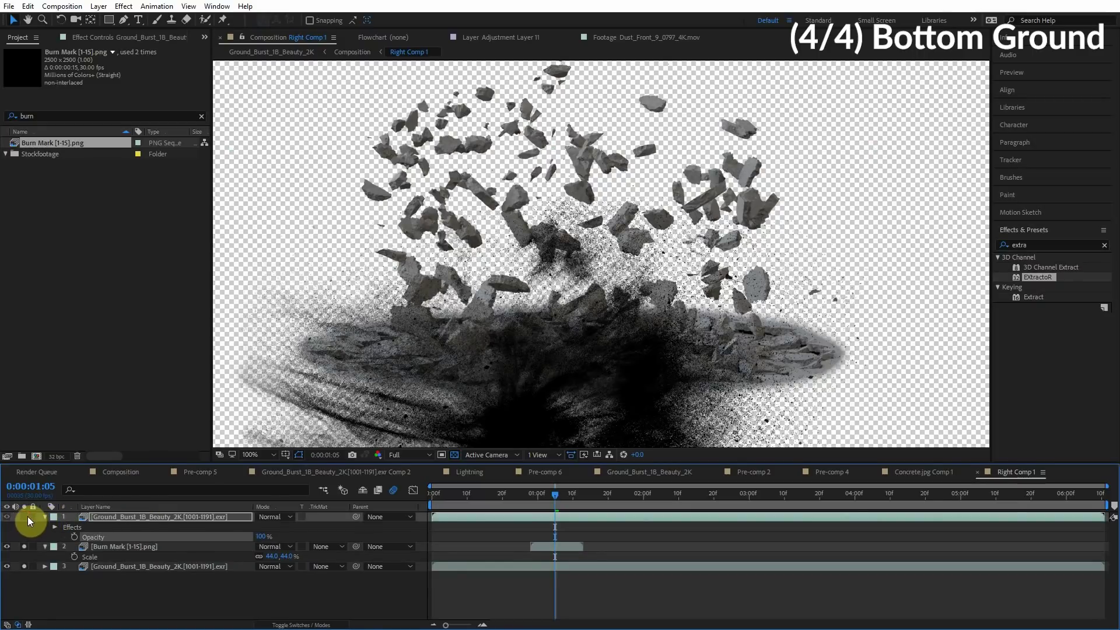
click(124, 547)
click(326, 551)
click(355, 600)
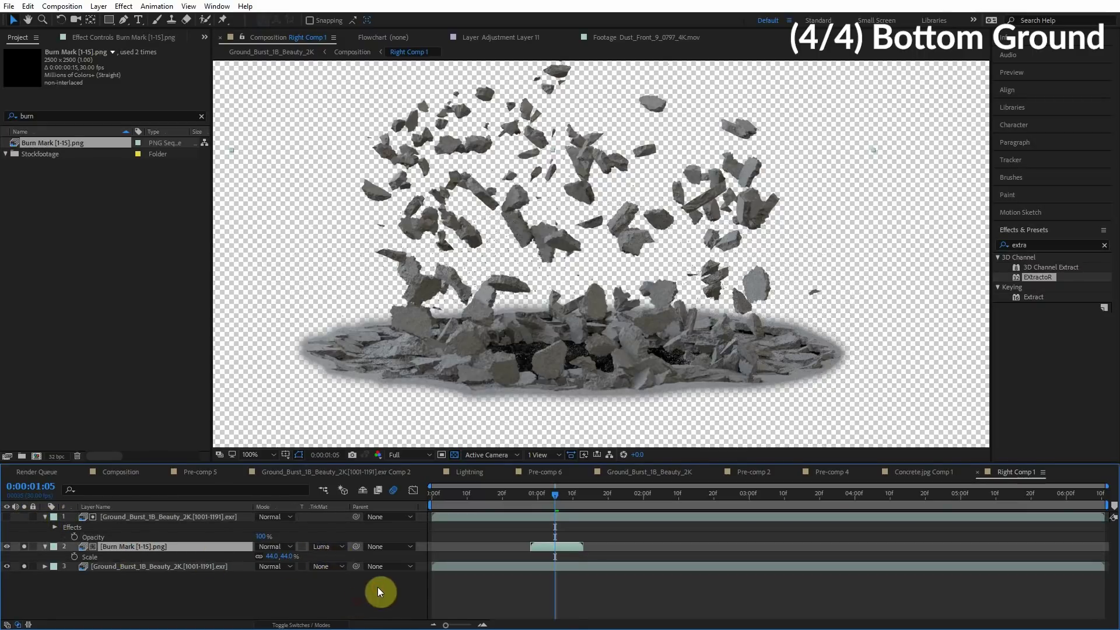